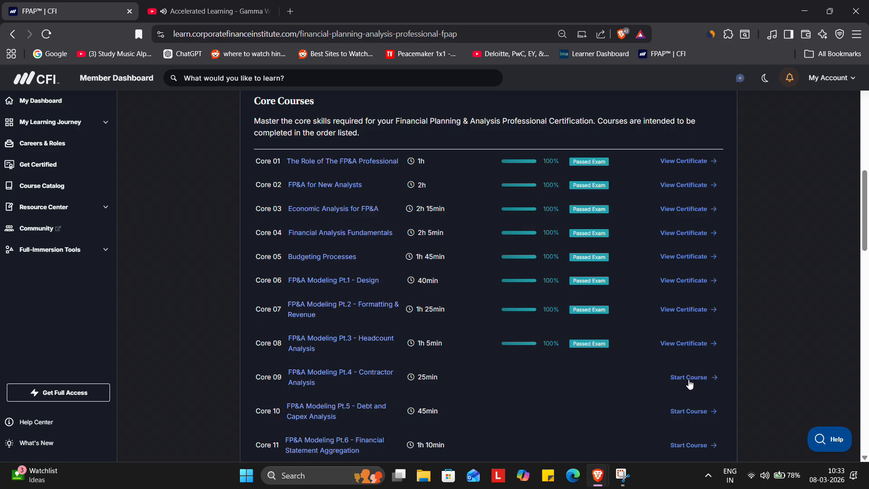
Start the Core 09 FP&A Modeling Pt.4 - Contractor Analysis course and choose a different playback rate for its Model Tour video
left_click(689, 378)
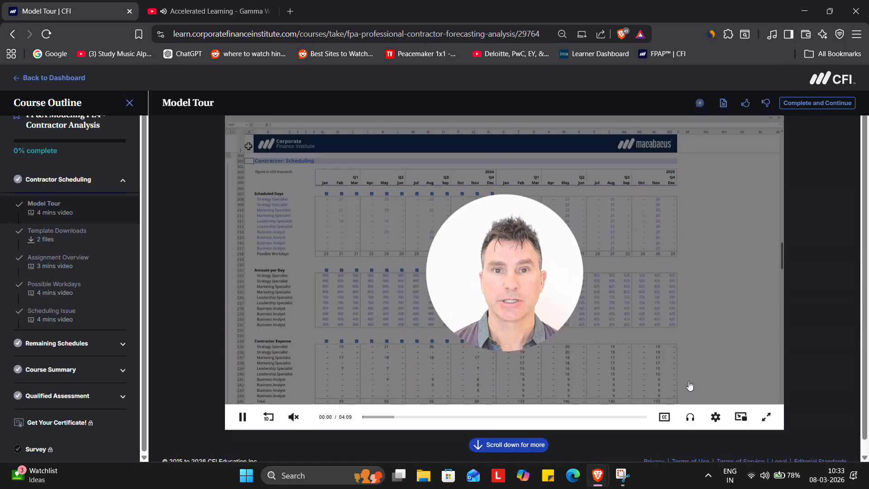
left_click(716, 417)
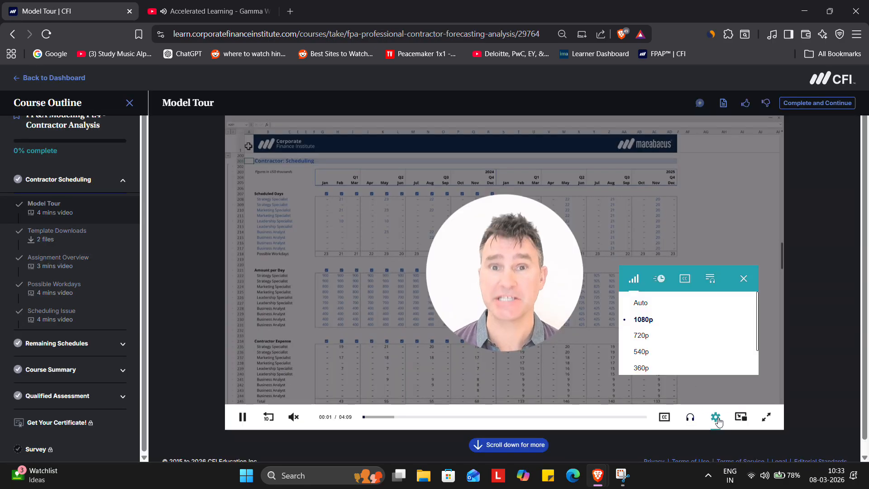
left_click(661, 279)
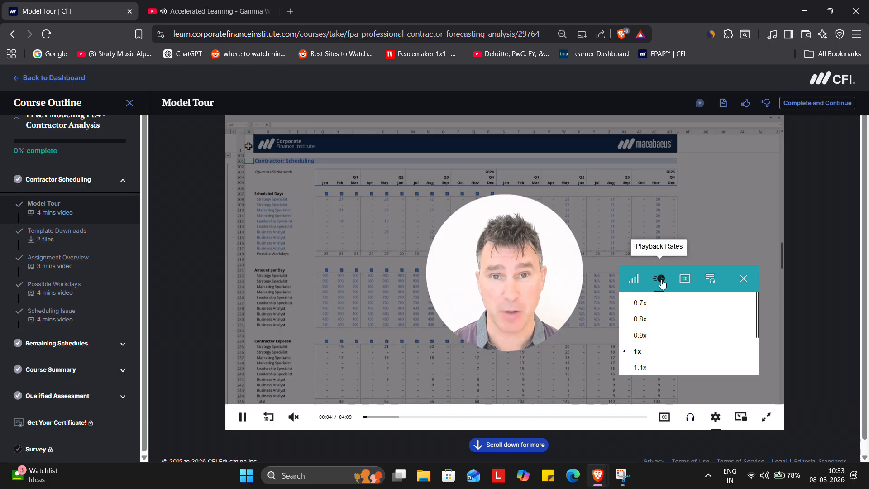
scroll(646, 353, "down", 3)
left_click(648, 357)
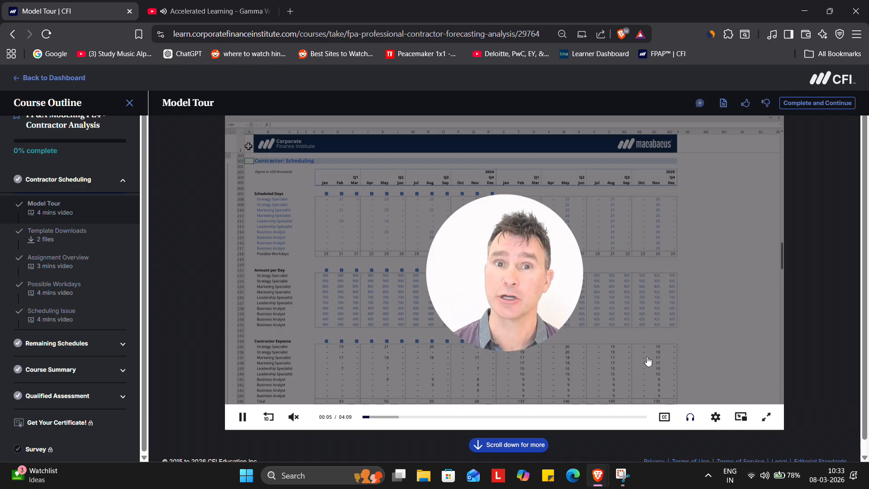
Toggle the Model Tour video's sound and show the video in full screen
left_click(293, 417)
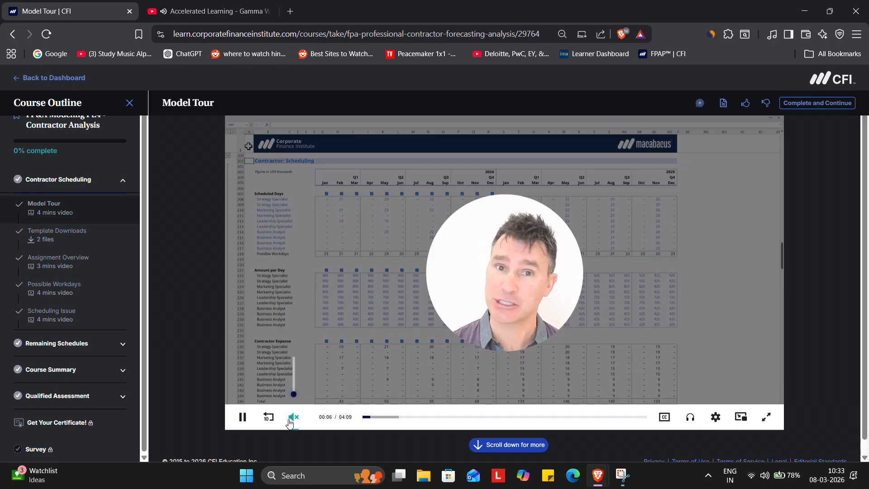
left_click(768, 418)
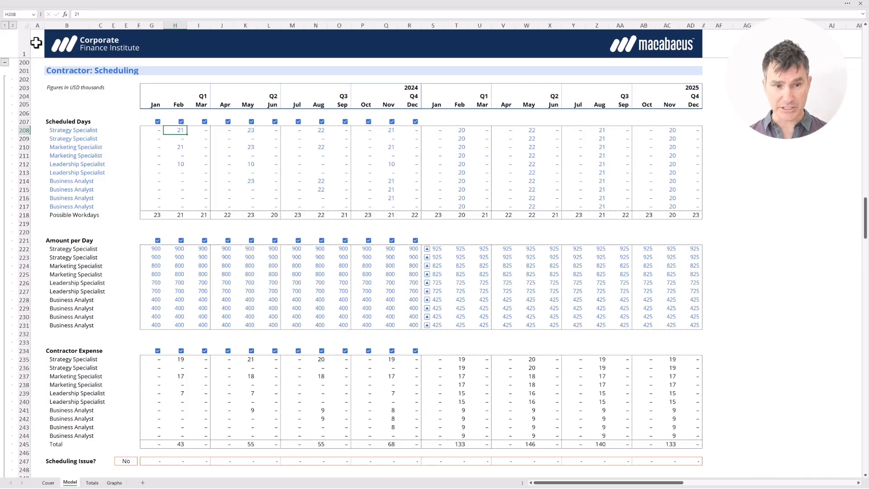
key("Delete")
key("ctrl+z")
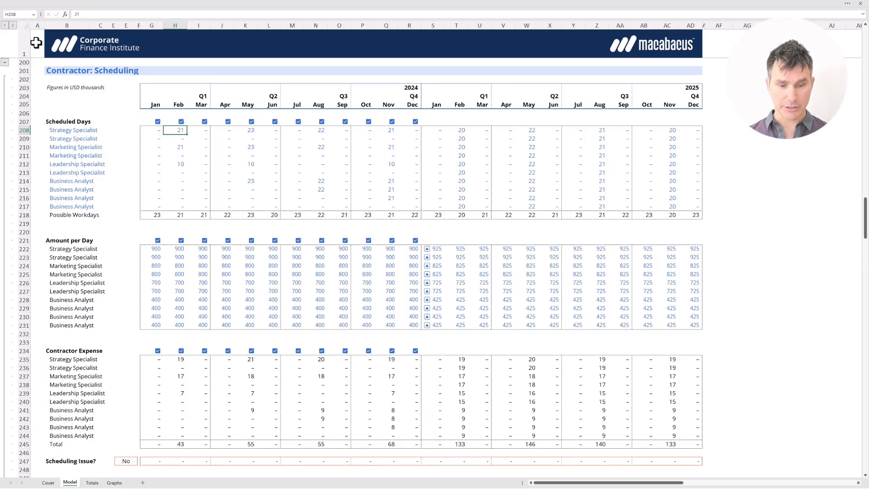
type("-2")
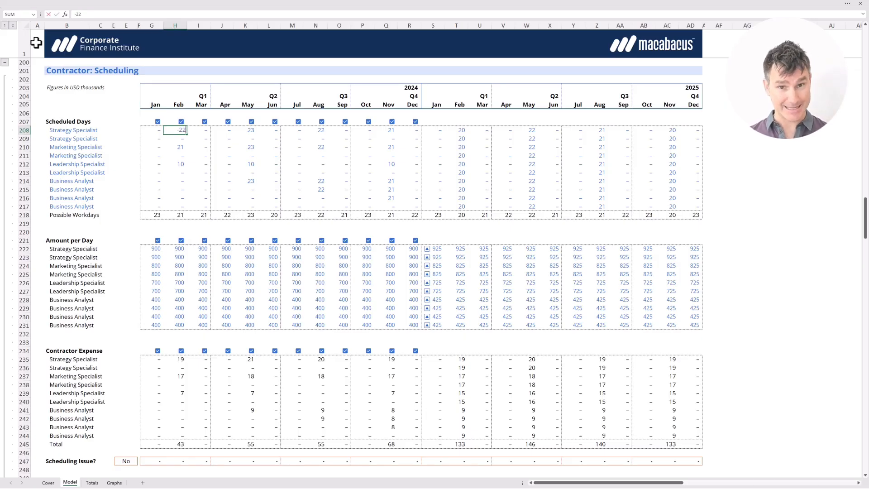
type("2")
key("Return")
key("ctrl+z")
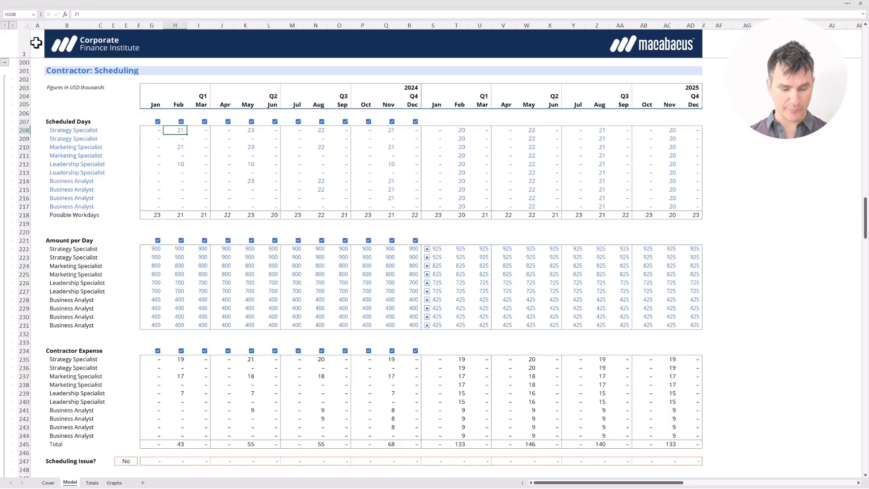
Set the first Strategy Specialist's February 2024 scheduled days to 22 and check the entry against that month's Possible Workdays
type("22")
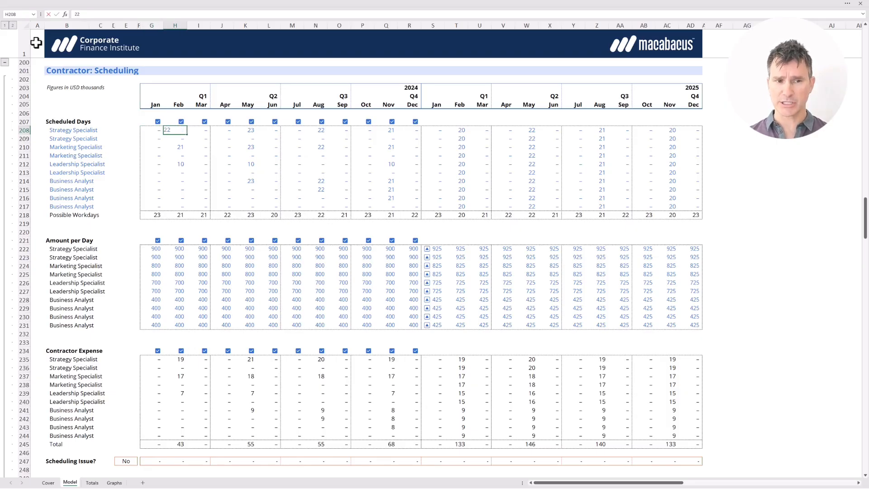
key("Return")
key("Down")
key("ctrl+Down")
key("Down")
key("Down")
key("Up")
key("shift+Up")
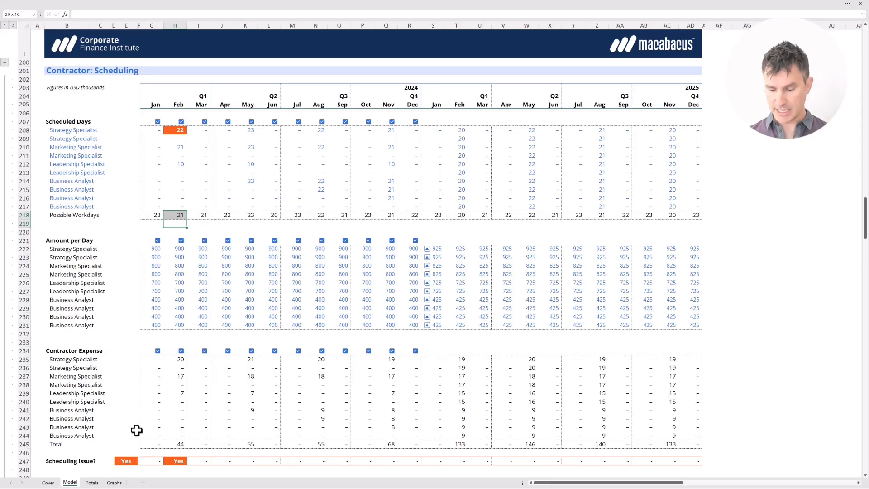
Examine the Scheduling Issue for Contractors alert and its check on the Cover sheet, and return to the Model sheet
key("ctrl+Page_Up")
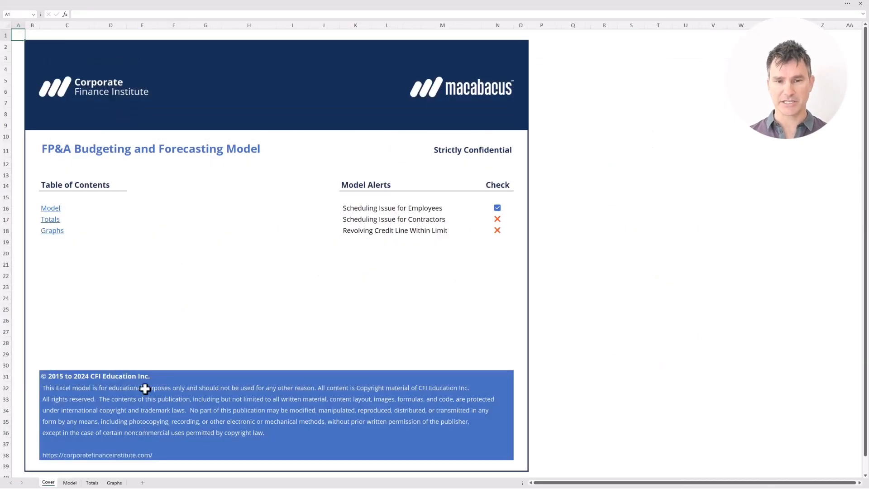
left_click(351, 221)
key("ctrl+shift+Right")
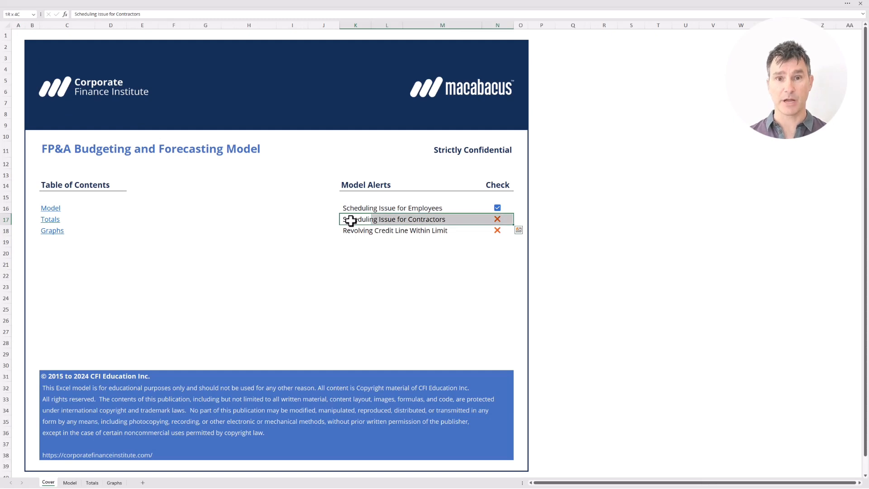
key("ctrl+Page_Down")
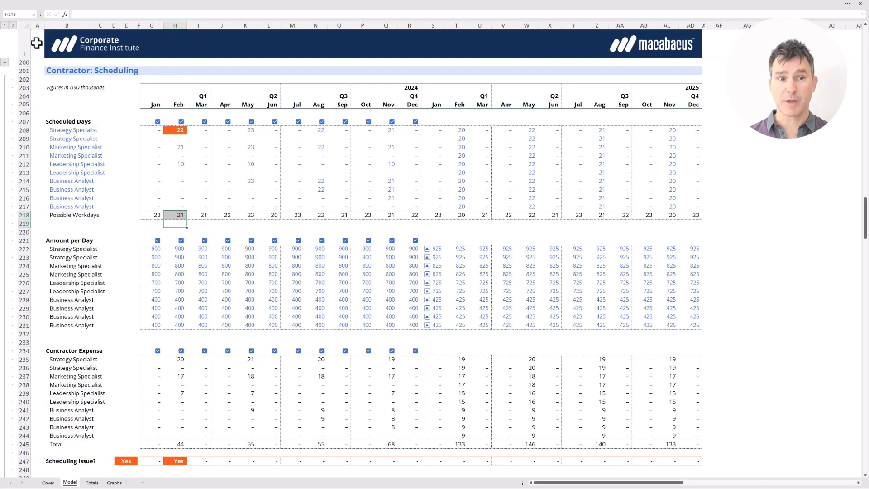
Set the first Strategy Specialist's February 2024 scheduled days to 21
key("Down")
type("21")
key("Return")
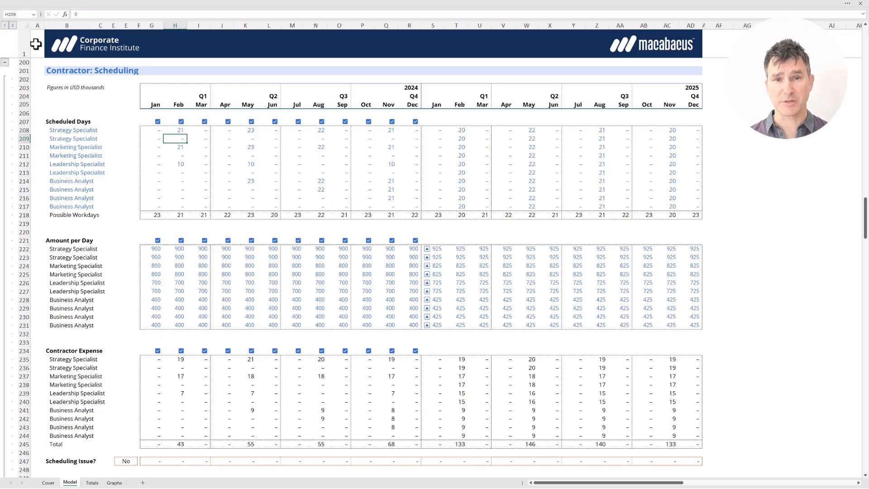
Examine the February 2024 scheduled days of each contractor down to the Possible Workdays row
key("Down")
key("Down")
key("Down")
key("Down")
key("Down")
key("Down")
key("Down")
key("Down")
key("Down")
key("Down")
key("shift+Up")
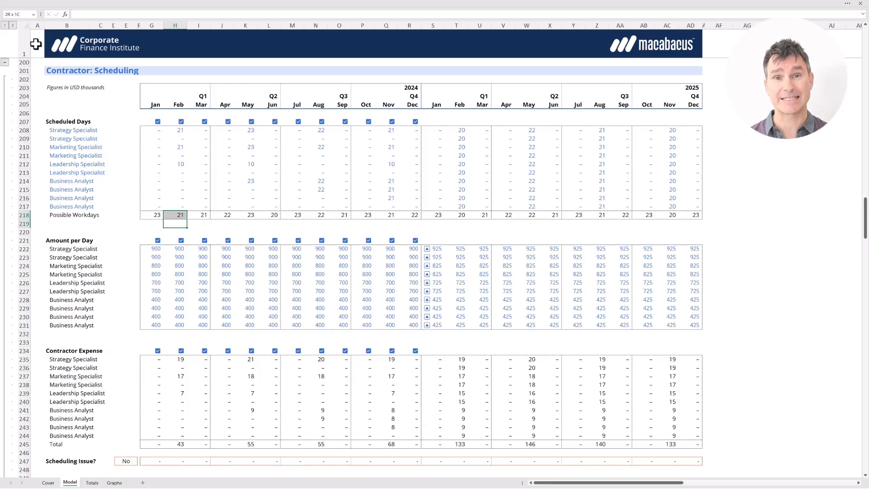
Select the whole Amount per Day table for all contractors across 2024 and 2025
key("ctrl+Down")
key("Left")
key("ctrl+shift+Right")
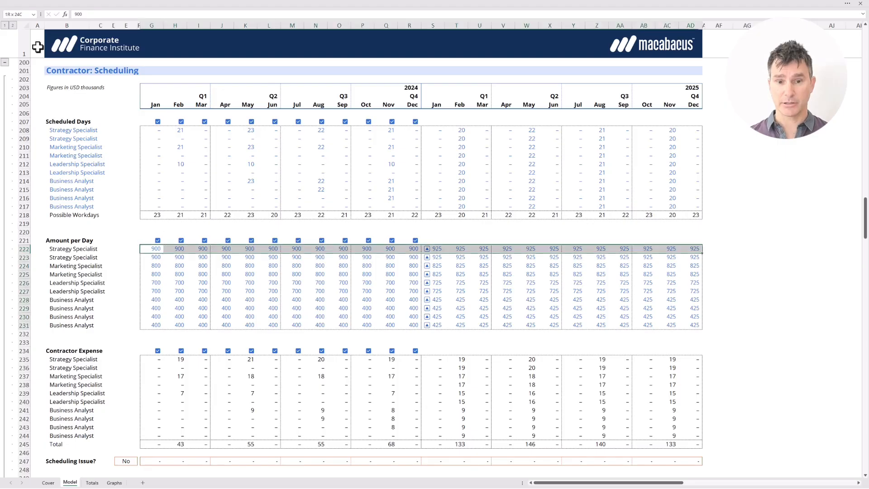
key("ctrl+shift+Down")
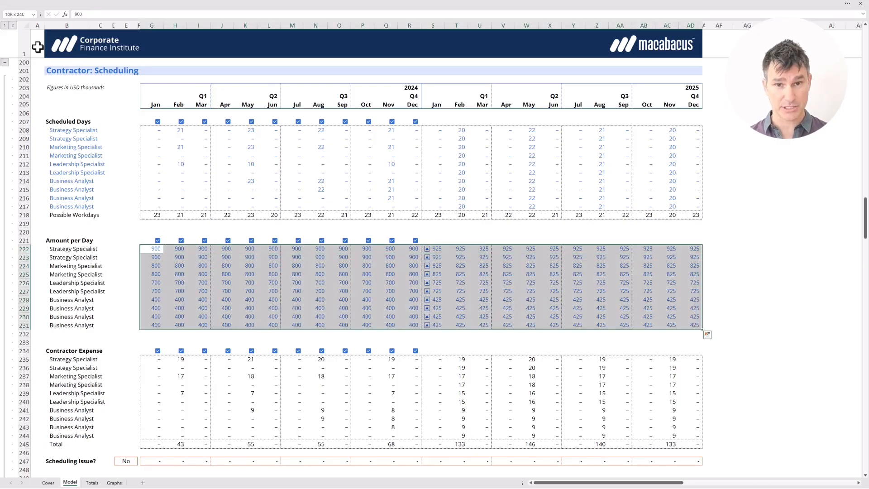
Select the 2025 Amount per Day rates of all contractors, from January to December
key("Right")
key("Right")
key("Right")
key("Right")
key("Right")
key("Right")
key("Right")
key("Right")
key("Right")
key("Right")
key("Right")
key("Right")
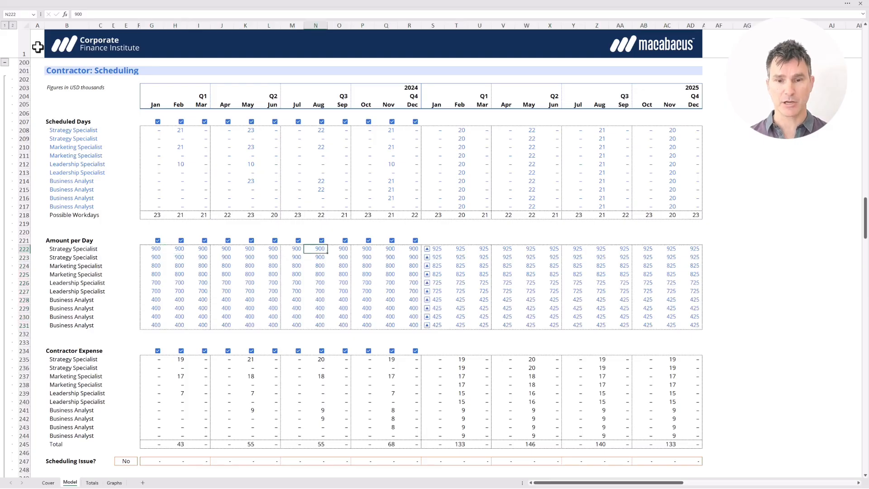
key("ctrl+shift+Down")
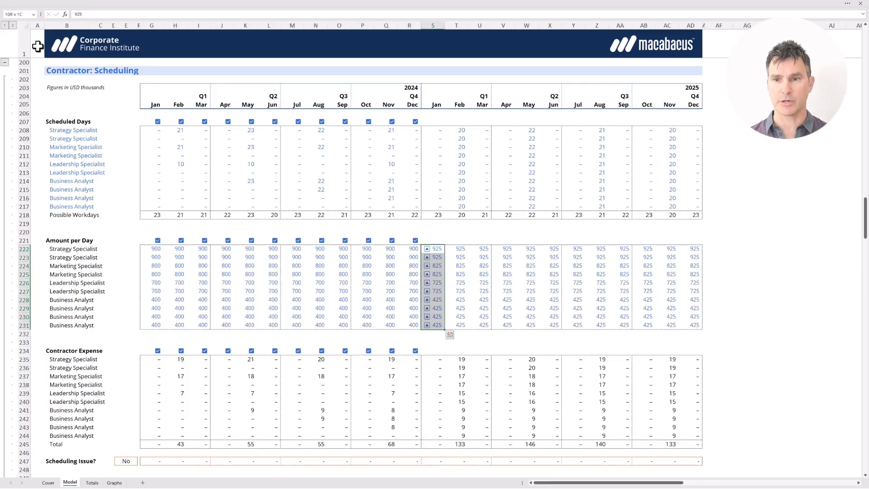
key("ctrl+shift+Right")
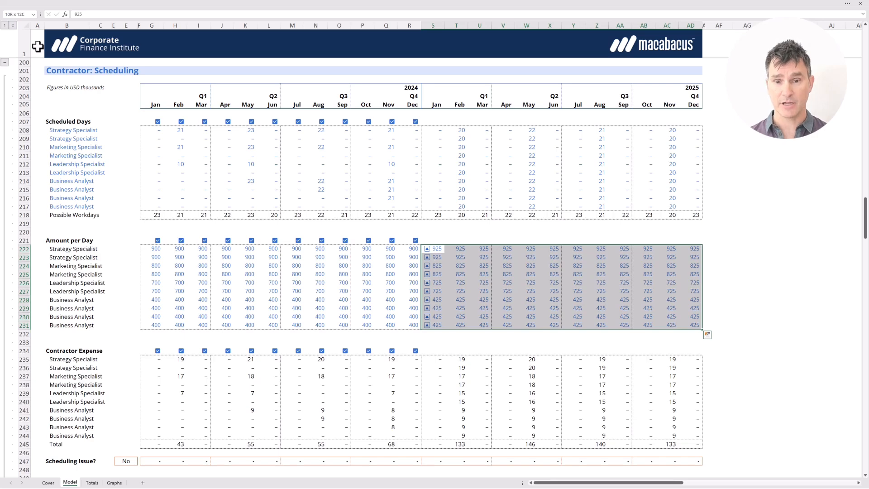
Select the entire Contractor Expense table including its Total row, from January 2024 to December 2025
key("Down")
key("Down")
key("Down")
key("Down")
key("Down")
key("Down")
key("Down")
key("Down")
key("Down")
key("Down")
key("Down")
key("Down")
key("Down")
key("ctrl+Left")
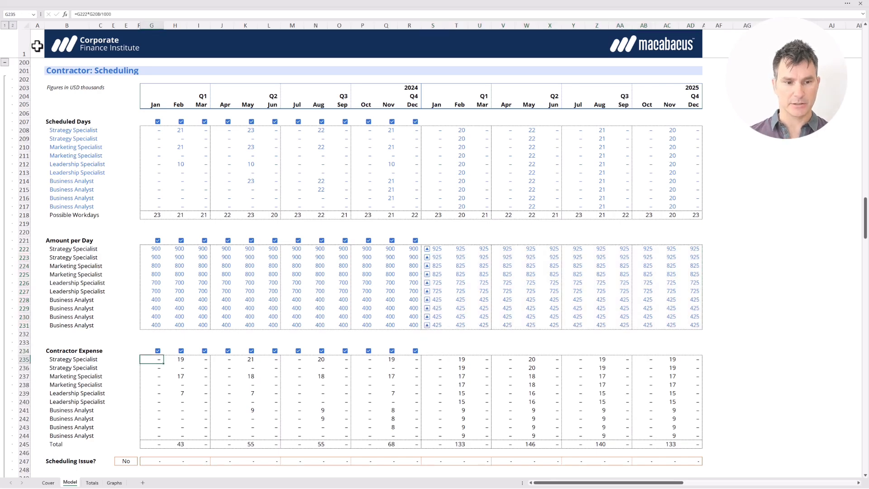
key("ctrl+shift+Right")
key("ctrl+shift+Down")
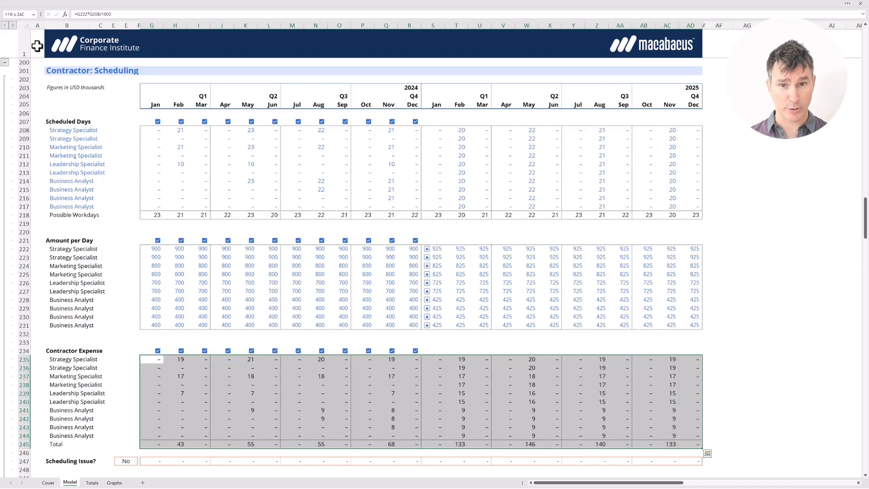
Examine the Scheduling Issue? row below the Contractor Expense table by extending the selection across its months
key("Down")
key("Down")
key("Down")
key("Down")
key("Down")
key("Down")
key("Down")
key("Down")
key("Down")
key("Down")
key("Down")
key("shift+Right")
key("shift+Down")
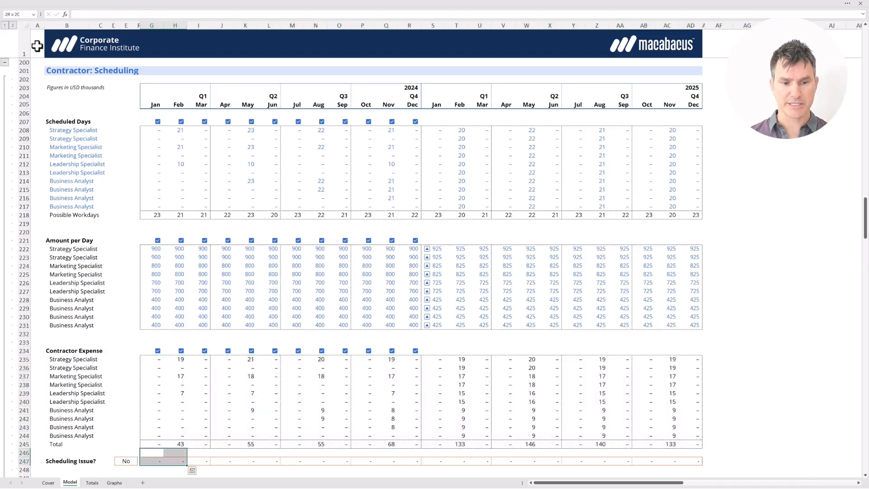
key("shift+Right")
key("shift+Right")
key("shift+Right")
key("shift+Right")
key("shift+Right")
key("shift+Right")
key("shift+Right")
key("shift+Right")
key("shift+Right")
key("shift+Right")
key("shift+Right")
key("shift+Right")
key("shift+Right")
key("shift+Right")
key("shift+Right")
key("shift+Right")
key("shift+Right")
key("shift+Right")
key("shift+Right")
key("shift+Right")
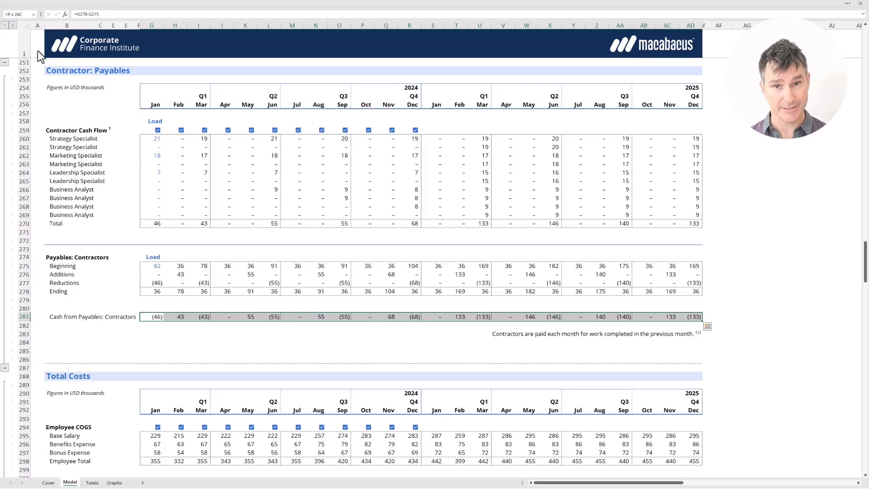
Select the Employee COGS and Total COGS tables in the Total Costs section across all months
scroll(37, 48, "down", 3)
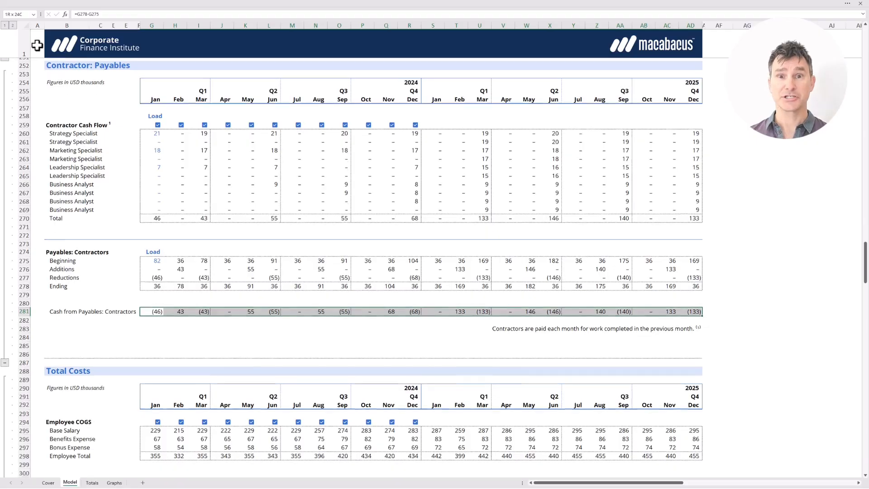
scroll(37, 45, "down", 3)
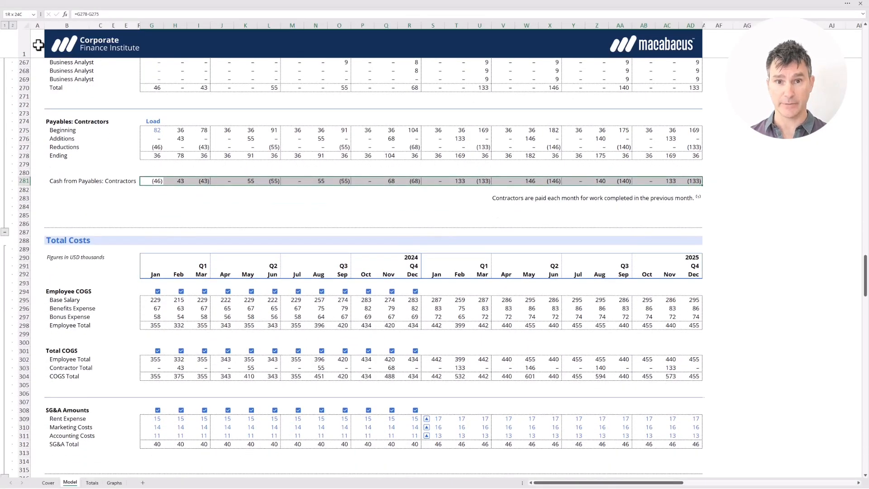
key("Down")
key("Down")
key("Down")
key("Down")
key("Down")
key("Down")
key("Down")
key("Down")
key("Down")
key("Down")
key("Down")
key("Down")
key("Down")
key("ctrl+shift+Right")
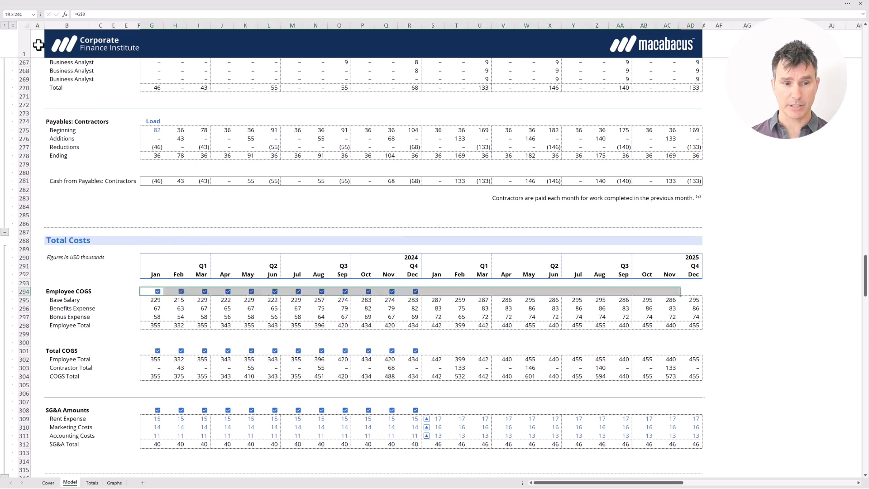
key("ctrl+shift+Down")
key("ctrl+shift+Down")
key("ctrl+shift+Down")
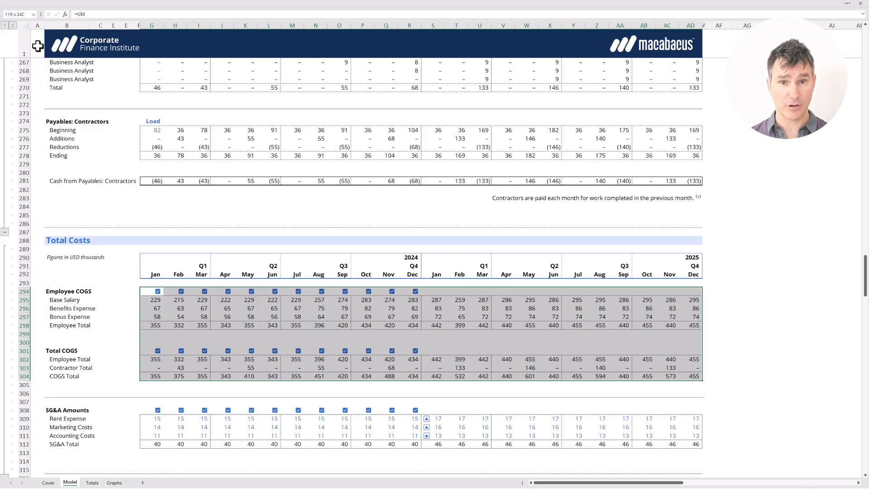
Examine the SG&A Amounts table below Total COGS by selecting its rows across all months
key("Down")
key("Down")
key("Down")
key("Down")
key("Down")
key("Down")
key("Down")
key("Down")
key("Down")
key("Down")
key("Down")
key("Down")
key("Down")
key("Down")
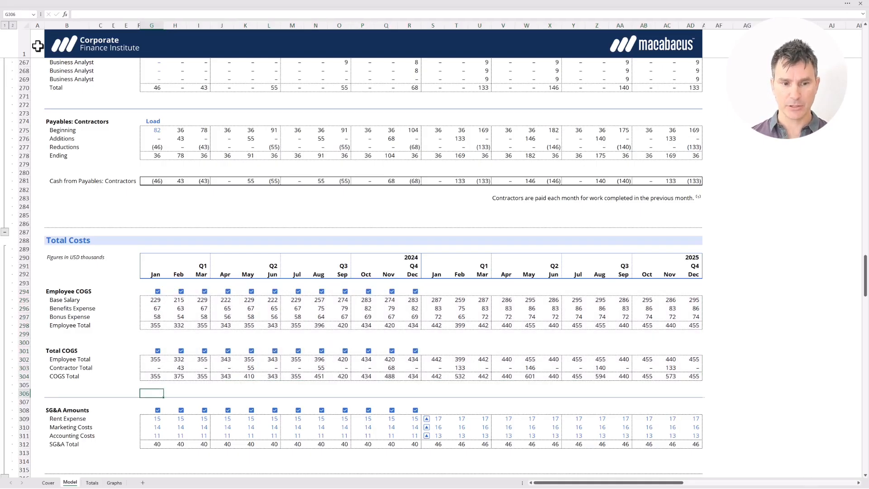
key("ctrl+shift+Right")
key("ctrl+shift+Down")
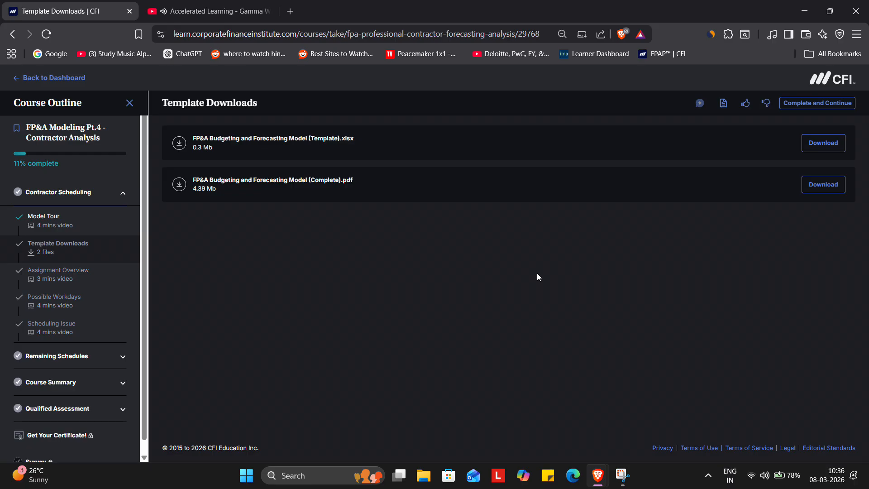
Download the FP&A Budgeting and Forecasting Model (Template) workbook and save it to the Desktop as 9.1
left_click(829, 144)
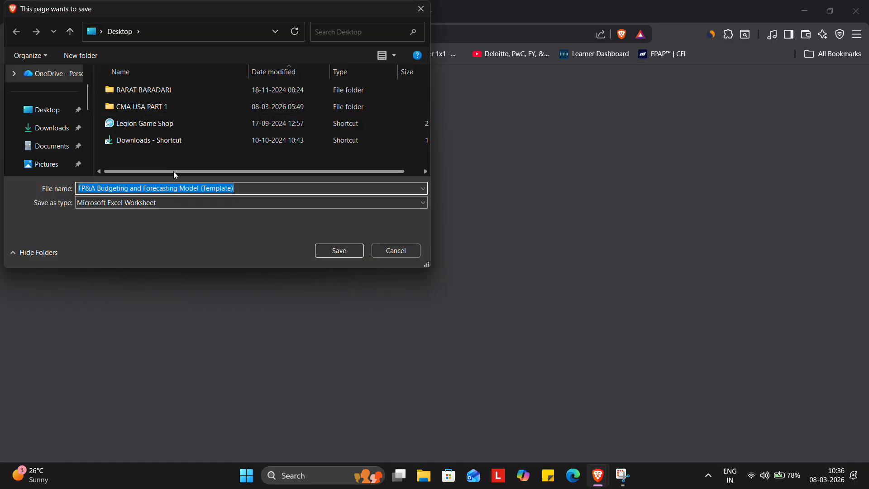
type("9.1")
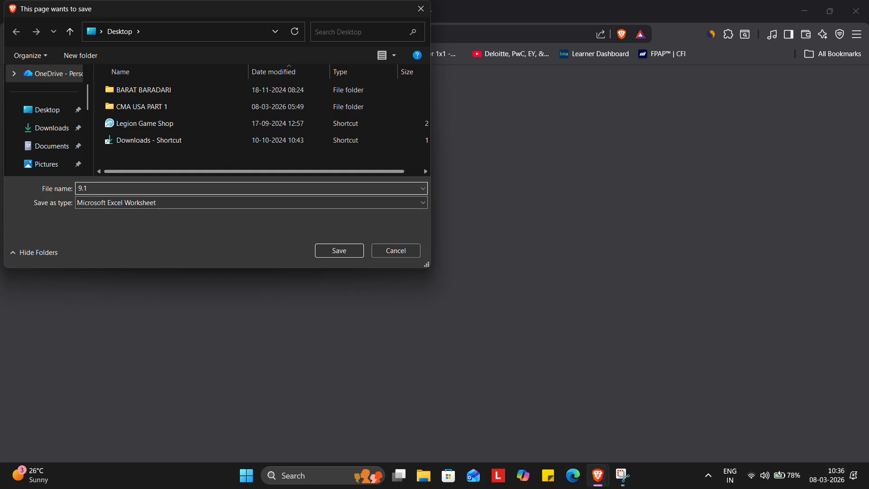
key("Return")
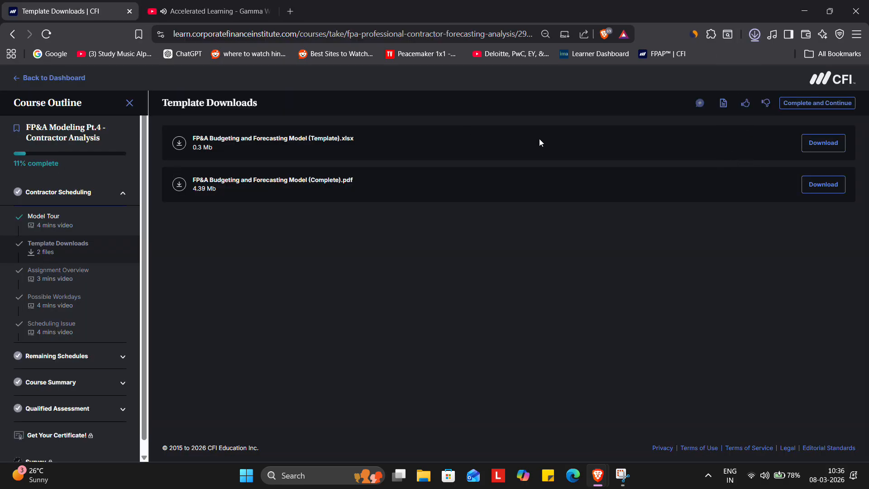
Download the FP&A Budgeting and Forecasting Model (Complete) PDF and save it to the Desktop as 9.01
left_click(829, 184)
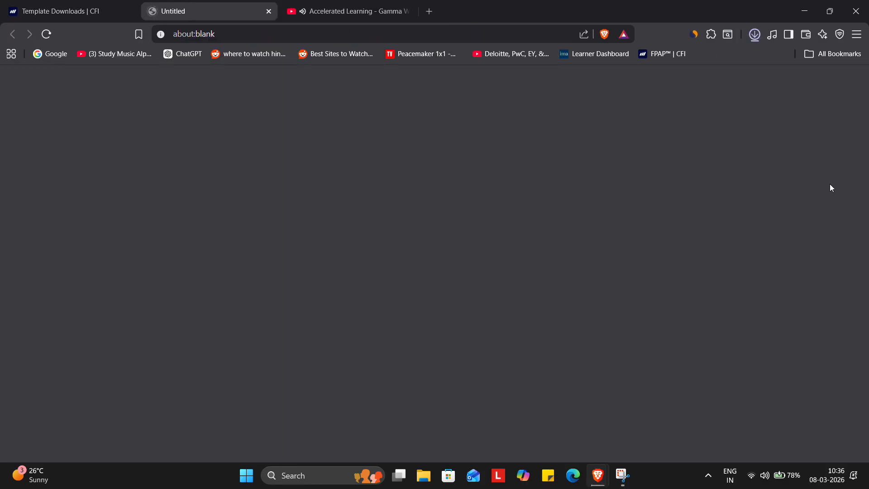
type("9.")
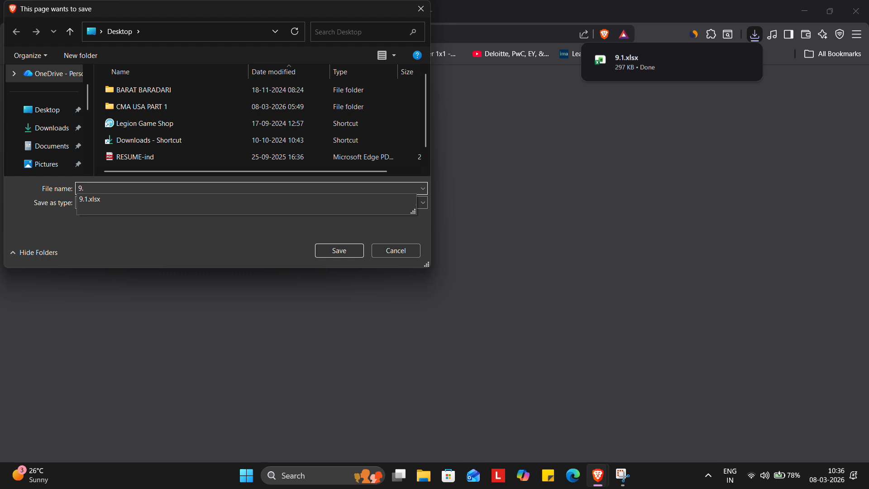
type("1")
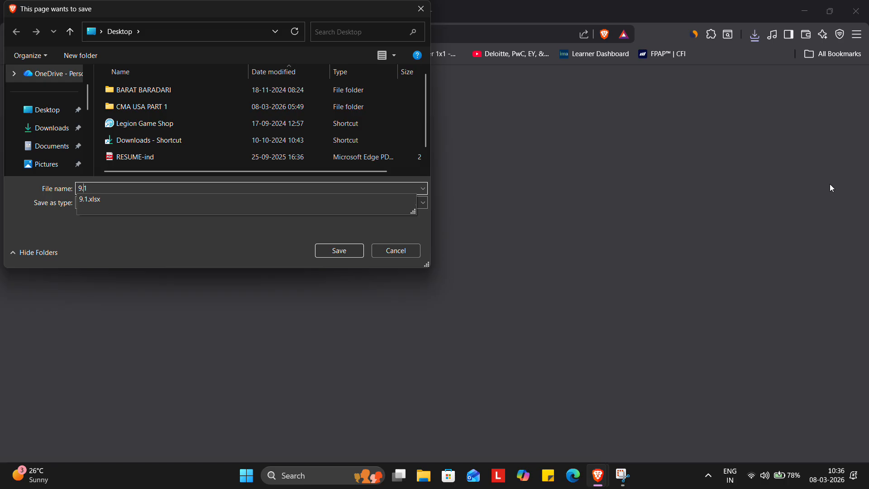
type("0")
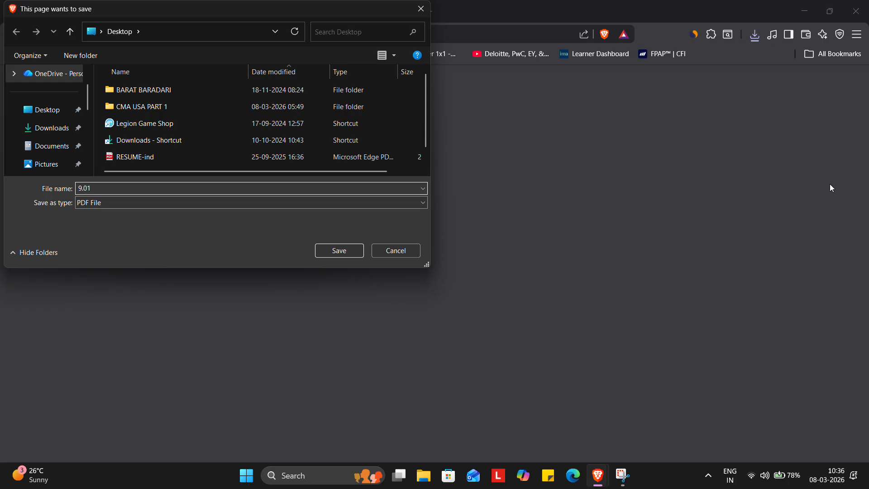
key("Return")
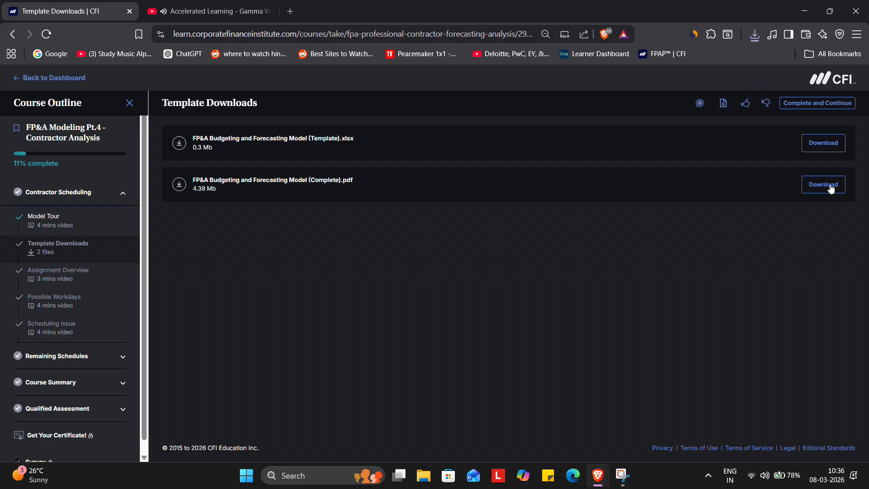
Complete the Template Downloads lesson and show the Assignment Overview video in full screen
left_click(830, 109)
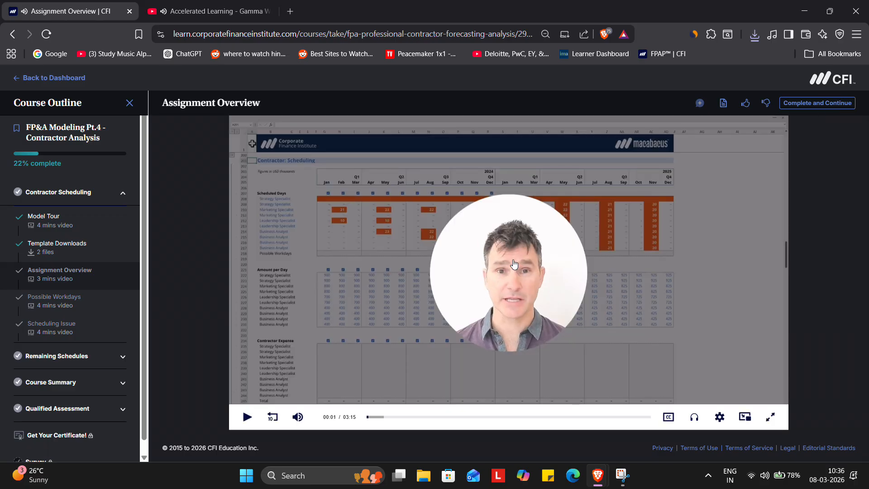
double_click(514, 264)
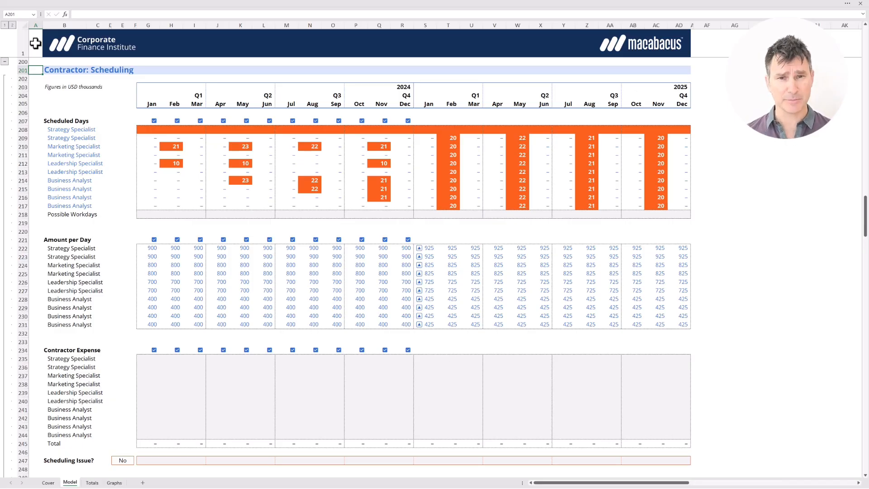
Examine the Possible Workdays row below Scheduled Days by selecting its label and extending the selection across its months
key("Right")
key("Down")
key("ctrl+Down")
key("ctrl+Down")
key("ctrl+Down")
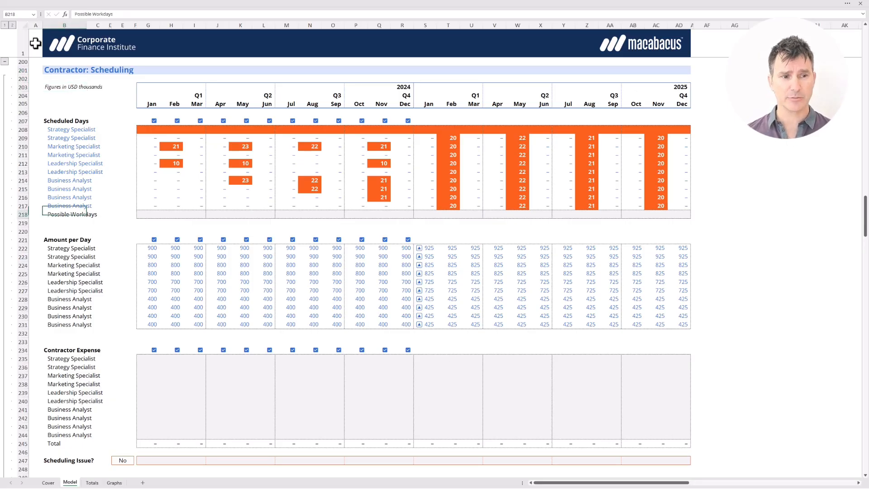
key("shift+Right")
key("shift+Right")
key("shift+Right")
key("shift+Right")
key("shift+Right")
key("shift+Right")
key("shift+Right")
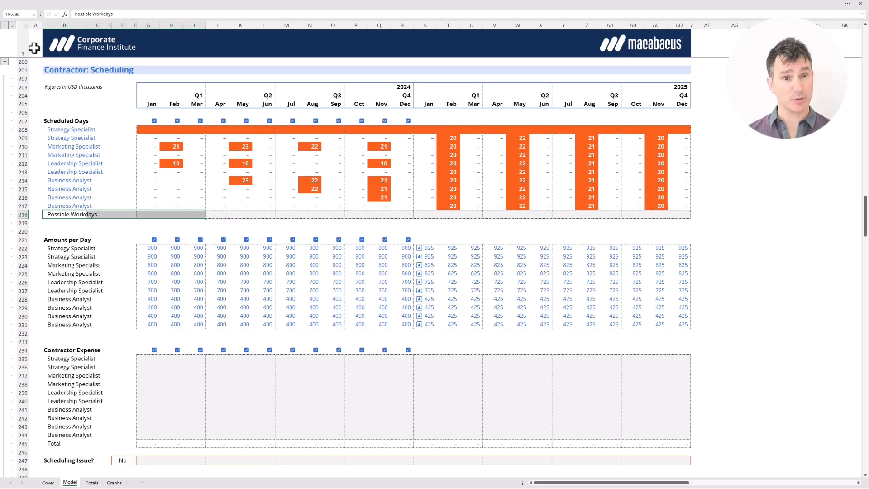
key("Right")
key("Right")
key("Right")
key("Right")
key("Right")
key("shift+Right")
key("shift+Right")
key("shift+Right")
key("shift+Right")
key("shift+Right")
key("shift+Right")
key("shift+Right")
key("shift+Right")
key("shift+Right")
key("shift+Right")
key("shift+Right")
key("shift+Right")
key("shift+Right")
key("shift+Right")
key("shift+Right")
key("shift+Right")
key("shift+Right")
key("shift+Right")
key("shift+Right")
key("shift+Right")
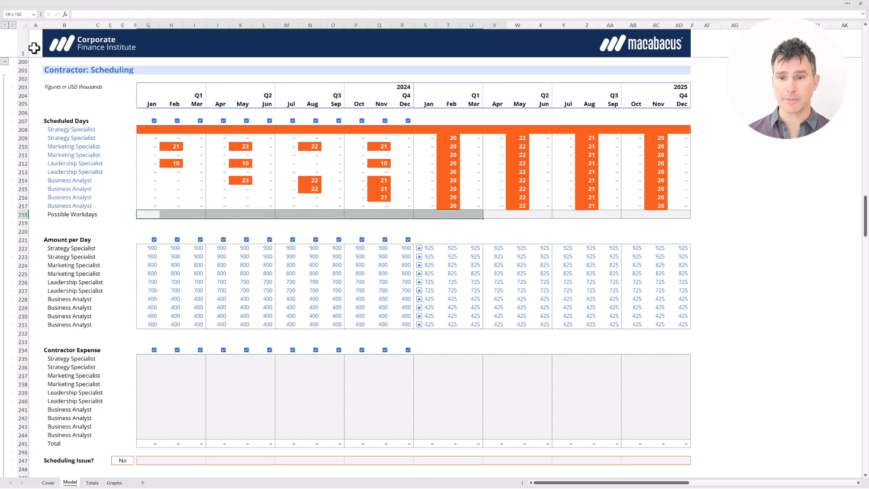
key("shift+Left")
Select the first Strategy Specialist row of the Scheduled Days table across all 2024 and 2025 months
key("Up")
key("Up")
key("Up")
key("Up")
key("Up")
key("Up")
key("Up")
key("Up")
key("Up")
key("Up")
key("Up")
key("shift+Right")
key("shift+Right")
key("shift+Right")
key("shift+Right")
key("shift+Right")
key("shift+Right")
key("shift+Right")
key("shift+Right")
key("shift+Right")
key("shift+Right")
key("shift+Right")
key("shift+Right")
key("shift+Right")
key("shift+Right")
key("shift+Right")
key("shift+Right")
key("shift+Right")
key("shift+Right")
key("shift+Right")
key("shift+Right")
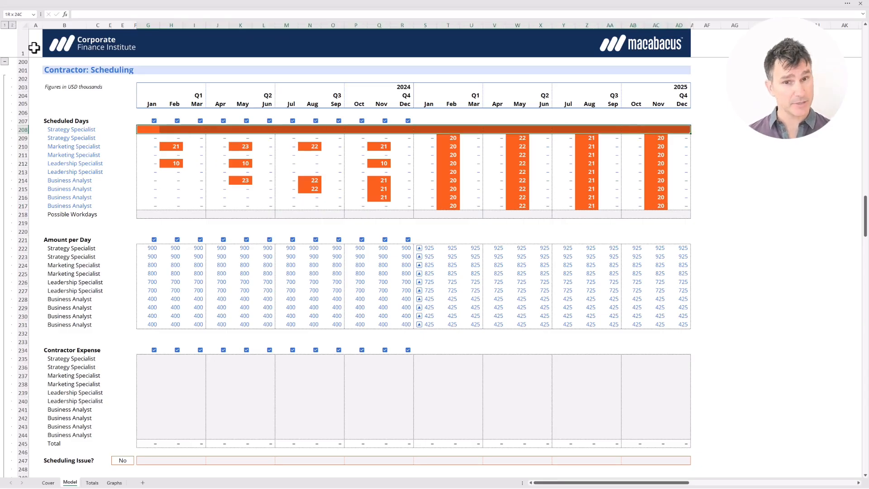
Reselect the first Strategy Specialist row and extend the selection down through the Scheduled Days table
key("Left")
key("Right")
key("shift+Right")
key("shift+Right")
key("shift+Right")
key("shift+Right")
key("shift+Right")
key("shift+Right")
key("shift+Right")
key("shift+Right")
key("shift+Right")
key("shift+Right")
key("shift+Right")
key("shift+Right")
key("shift+Right")
key("shift+Right")
key("shift+Right")
key("shift+Right")
key("shift+Right")
key("shift+Right")
key("shift+Right")
key("shift+Right")
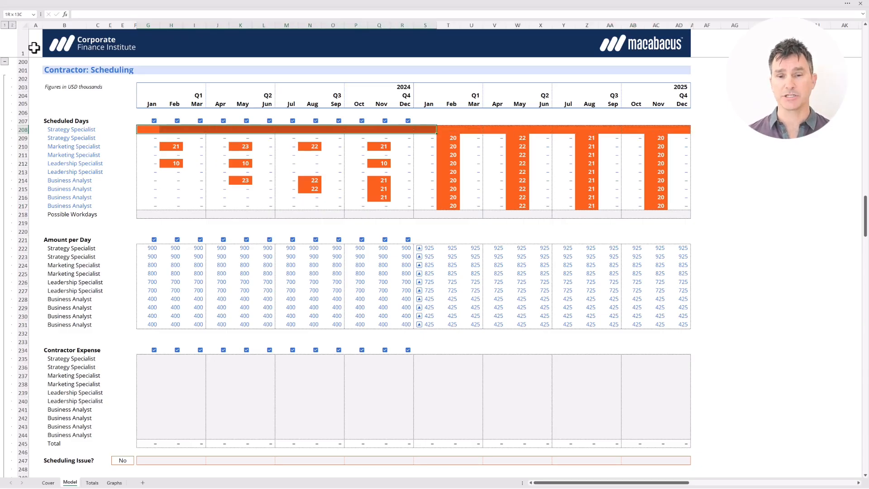
key("shift+Left")
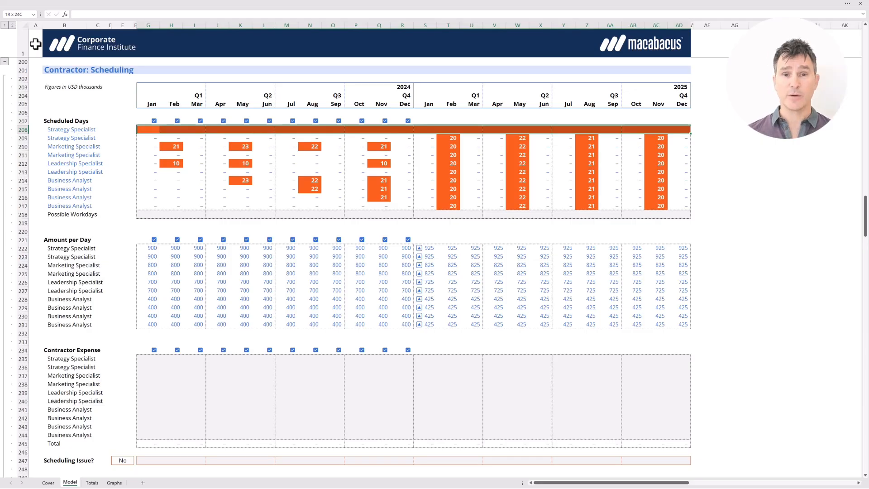
key("ctrl+shift+Down")
key("ctrl+shift+Down")
key("shift+Down")
Select the whole Amount per Day table across its months for every contractor
key("ctrl+Down")
key("ctrl+Down")
key("Down")
key("Down")
key("Down")
key("Down")
key("Down")
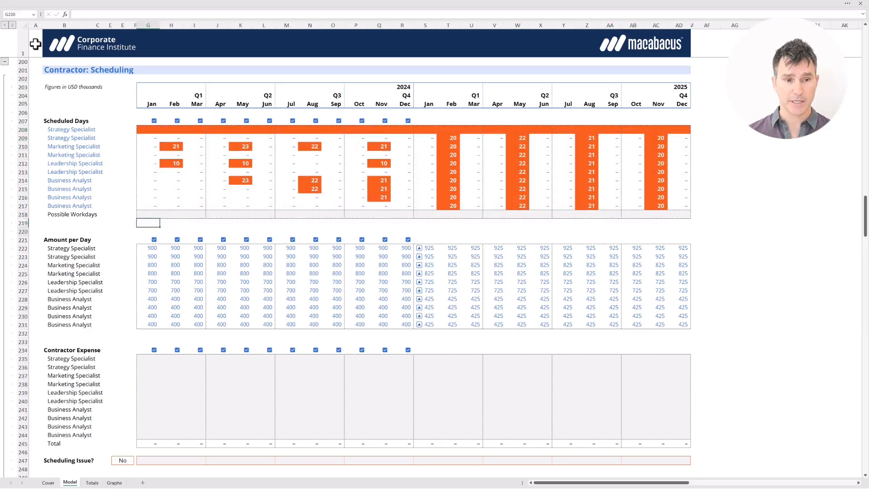
key("ctrl+shift+Right")
key("ctrl+shift+Down")
Select the 2025 daily rates of all contractors in the Amount per Day table, January through December
key("Right")
key("Right")
key("Right")
key("Right")
key("Right")
key("Right")
key("Right")
key("Right")
key("Right")
key("Right")
key("Right")
key("Right")
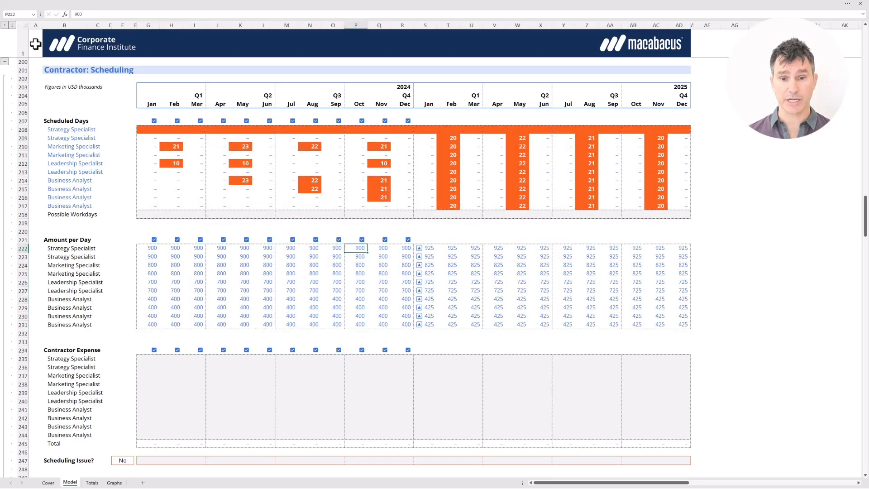
key("shift+Down")
key("shift+Down")
key("shift+Down")
key("shift+Down")
key("shift+Down")
key("shift+Down")
key("shift+Down")
key("shift+Down")
key("shift+Down")
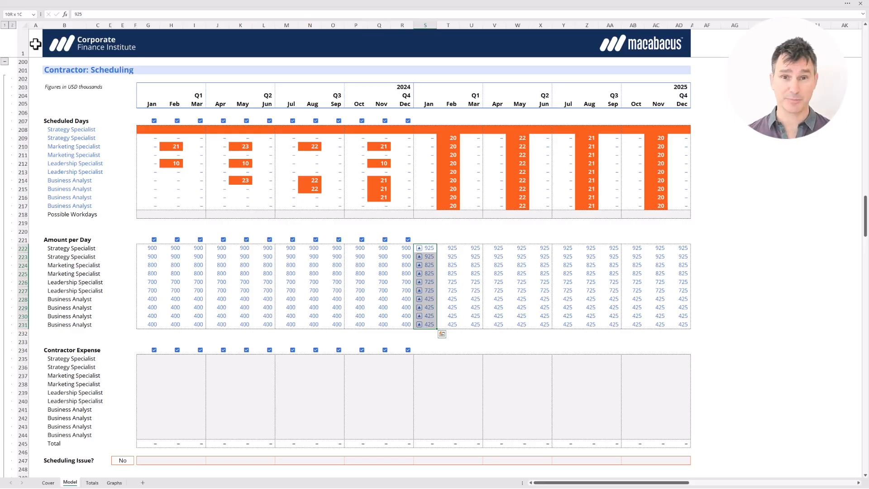
key("ctrl+shift+Right")
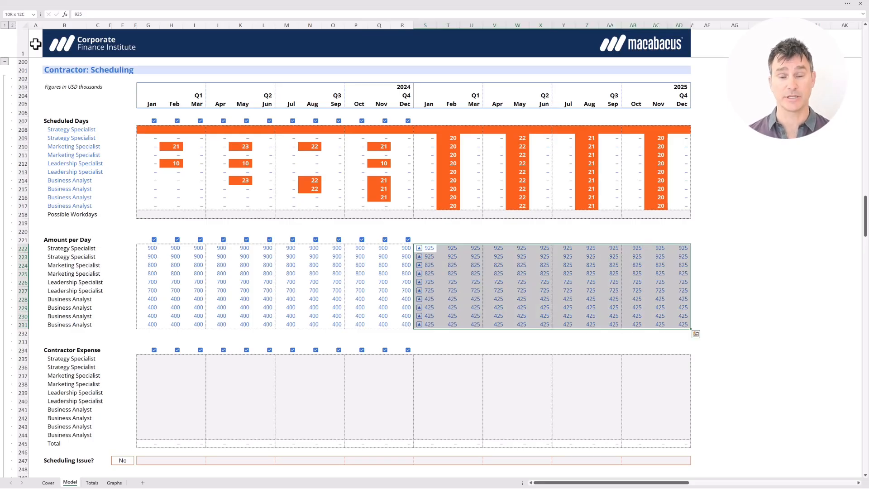
Select the whole empty Contractor Expense table for every contractor from January 2024 through December 2025
key("Down")
key("Down")
key("Down")
key("Down")
key("Down")
key("Down")
key("Down")
key("Down")
key("Down")
key("Down")
key("Down")
key("Down")
key("Down")
key("Left")
key("Left")
key("Left")
key("Left")
key("Left")
key("Left")
key("Left")
key("Left")
key("Left")
key("Left")
key("Left")
key("Left")
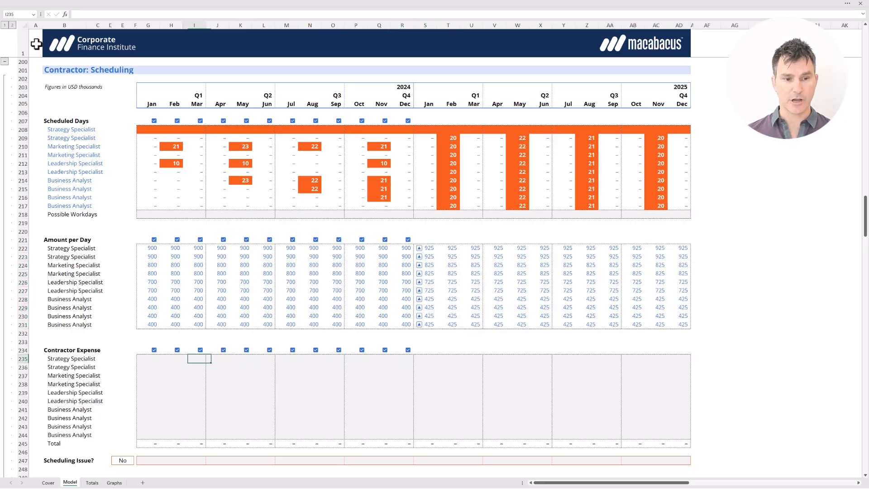
key("shift+Down")
key("shift+Down")
key("shift+Down")
key("shift+Down")
key("shift+Down")
key("shift+Down")
key("shift+Down")
key("shift+Down")
key("shift+Down")
key("shift+Right")
key("shift+Right")
key("shift+Right")
key("shift+Right")
key("shift+Right")
key("shift+Right")
key("shift+Right")
key("shift+Right")
key("shift+Right")
key("shift+Right")
key("shift+Right")
key("shift+Right")
key("shift+Right")
key("shift+Right")
key("shift+Right")
key("shift+Right")
key("shift+Right")
key("shift+Right")
key("shift+Right")
key("shift+Right")
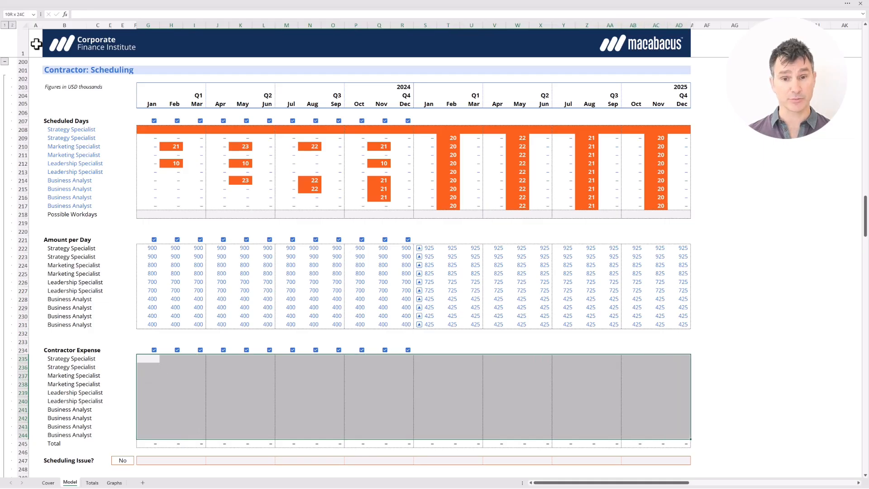
Select the Scheduling Issue row and the blank row above it across all 2024 and 2025 months
key("Down")
key("Down")
key("Down")
key("Down")
key("Down")
key("Down")
key("Down")
key("Down")
key("Down")
key("Down")
key("Down")
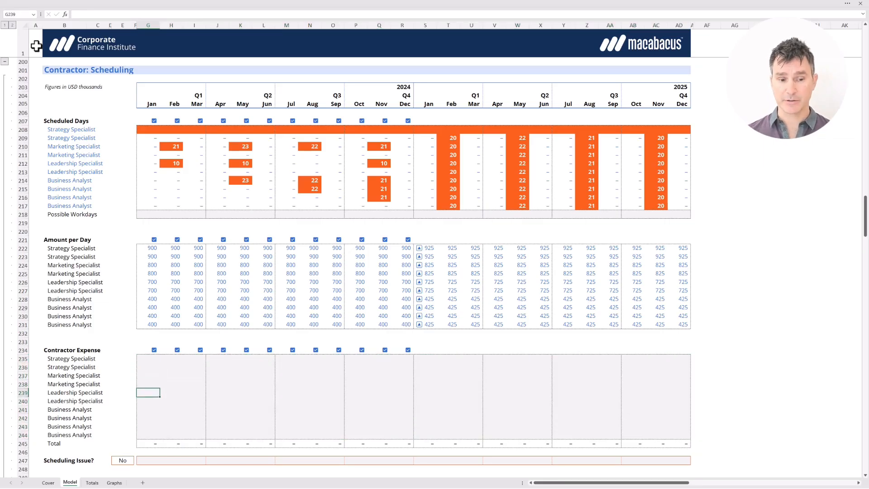
key("shift+Down")
key("shift+Right")
key("shift+Right")
key("shift+Right")
key("shift+Right")
key("shift+Right")
key("shift+Right")
key("shift+Right")
key("shift+Right")
key("shift+Right")
key("shift+Right")
key("shift+Right")
key("shift+Right")
key("shift+Right")
key("shift+Right")
key("shift+Right")
key("shift+Right")
key("shift+Right")
key("shift+Right")
key("shift+Right")
key("shift+Right")
key("shift+Right")
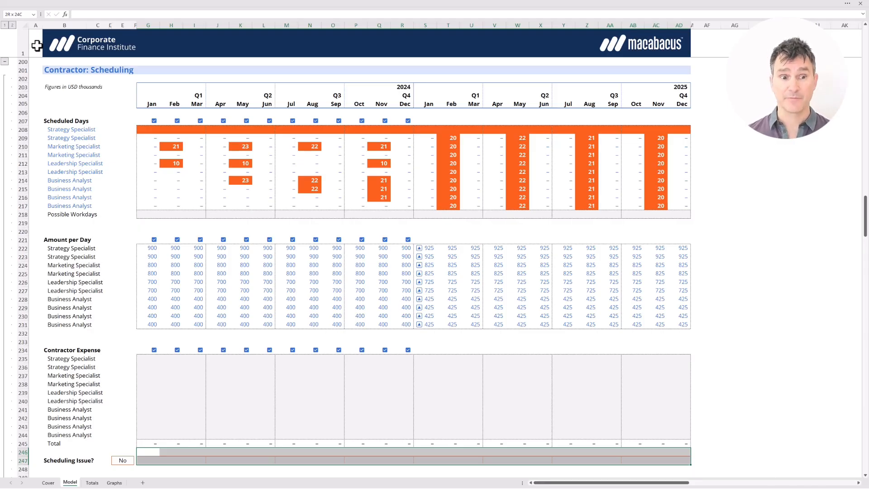
Select the Possible Workdays row beneath the Scheduled Days table, from its label through March 2024
key("ctrl+Left")
key("Right")
key("Up")
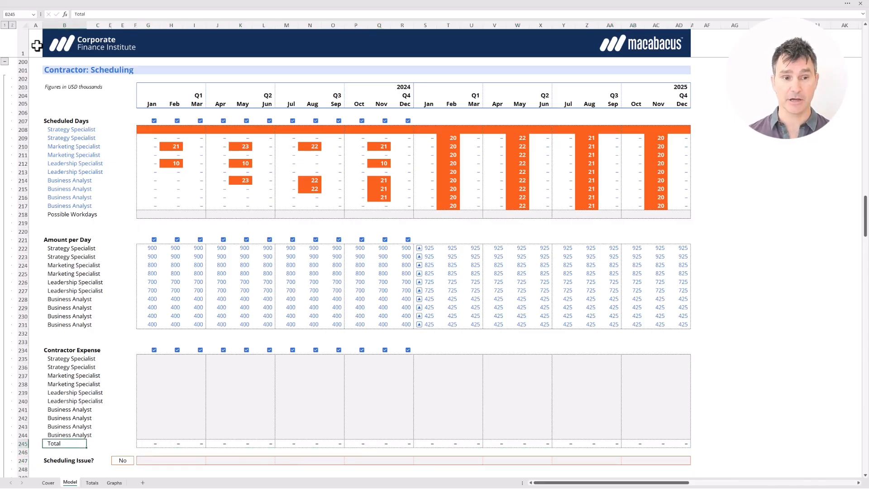
key("ctrl+Up")
key("ctrl+Up")
key("ctrl+Up")
key("ctrl+Up")
key("shift+Right")
key("shift+Right")
key("shift+Right")
key("shift+Right")
key("shift+Right")
key("shift+Right")
key("shift+Right")
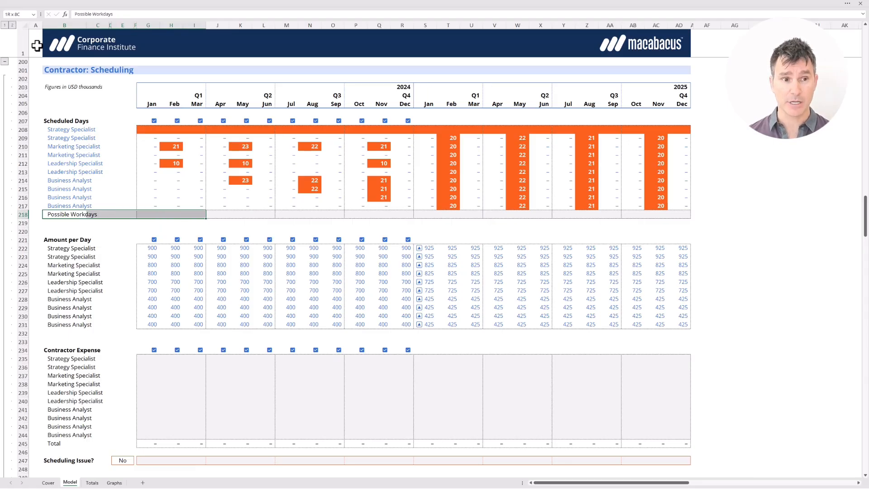
Select the first Strategy Specialist row of the Scheduled Days table, starting at its label and extending across the months
key("Left")
key("ctrl+Up")
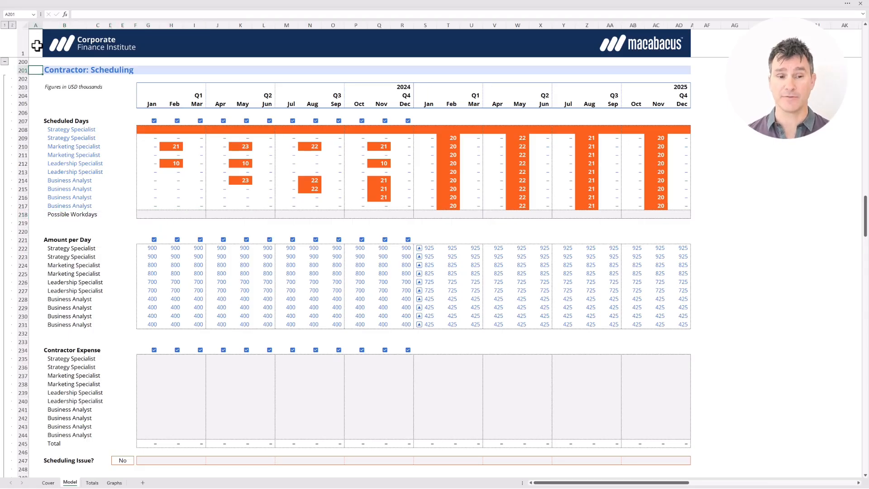
key("Down")
key("Down")
key("Down")
key("Down")
key("Down")
key("Down")
key("Down")
key("Right")
key("shift+Right")
key("shift+Right")
key("shift+Right")
key("shift+Right")
key("shift+Right")
key("shift+Right")
key("shift+Right")
key("shift+Right")
key("shift+Right")
key("shift+Right")
key("shift+Right")
key("shift+Right")
key("shift+Right")
key("shift+Right")
key("shift+Right")
key("shift+Right")
key("shift+Right")
key("shift+Right")
key("shift+Right")
key("shift+Right")
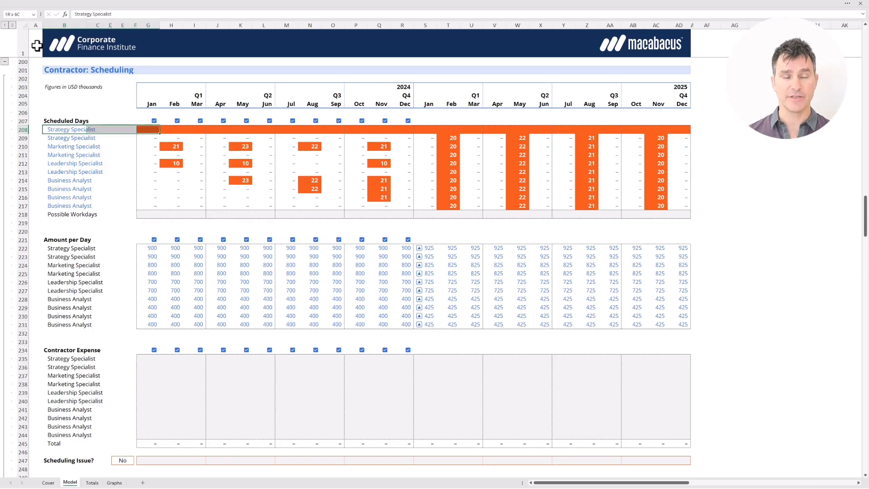
key("shift+Right")
key("ctrl+c")
Go to the first Strategy Specialist label in the Contractor Expense table, cell B235
key("Down")
key("Down")
key("Down")
key("Down")
key("Down")
key("Down")
key("Down")
key("Down")
key("Down")
key("Down")
key("Down")
key("Down")
key("Down")
key("Down")
key("Down")
key("Down")
key("Down")
key("Down")
key("Down")
key("Down")
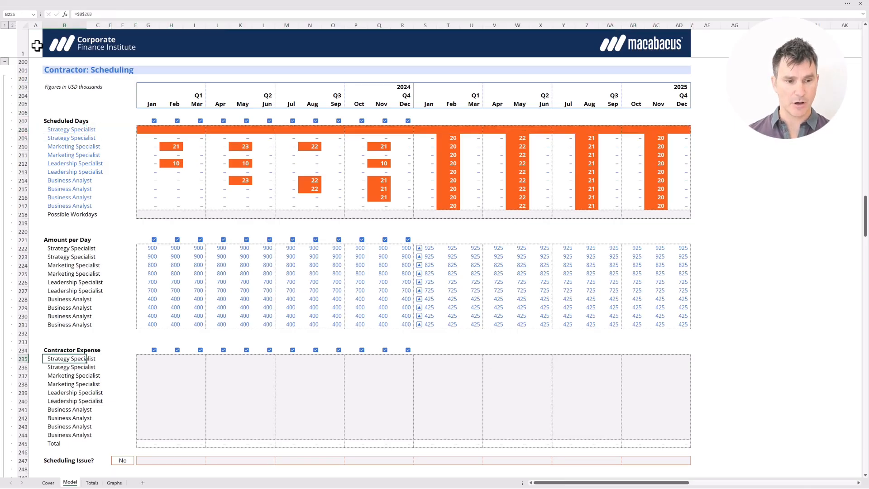
Select the Contractor Expense rows from the second Strategy Specialist through the last Business Analyst, from the labels to November 2025
key("shift+Down")
key("shift+Down")
key("shift+Down")
key("shift+Down")
key("shift+Down")
key("shift+Down")
key("shift+Down")
key("shift+Down")
key("shift+Right")
key("shift+Right")
key("shift+Right")
key("shift+Right")
key("shift+Right")
key("shift+Right")
key("shift+Right")
key("shift+Right")
key("shift+Right")
key("shift+Right")
key("shift+Right")
key("shift+Right")
key("shift+Right")
key("shift+Right")
key("shift+Right")
key("shift+Right")
key("shift+Right")
key("shift+Right")
key("shift+Right")
key("shift+Right")
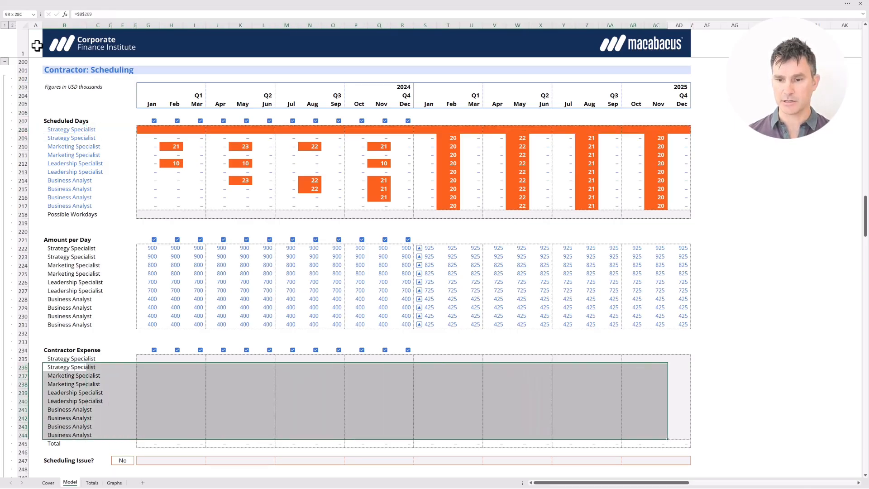
key("ctrl+Home")
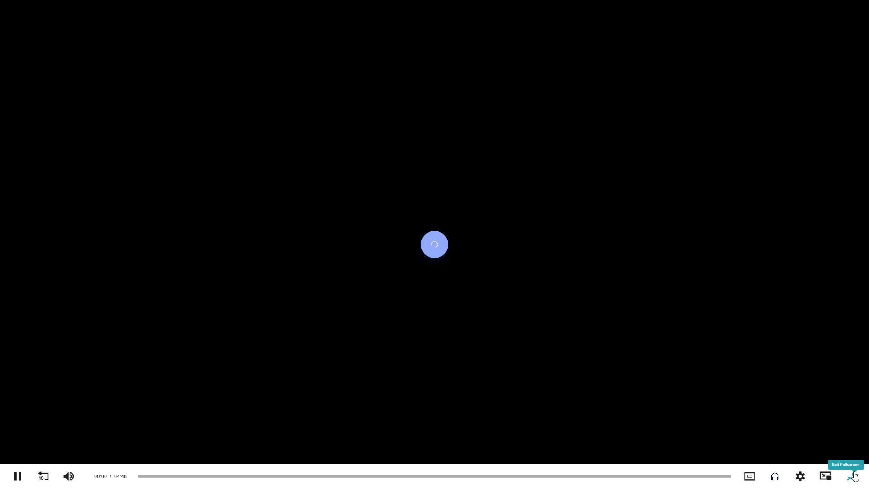
Pause the Possible Workdays lesson video outside full screen, and resume its playback in full screen
left_click(851, 476)
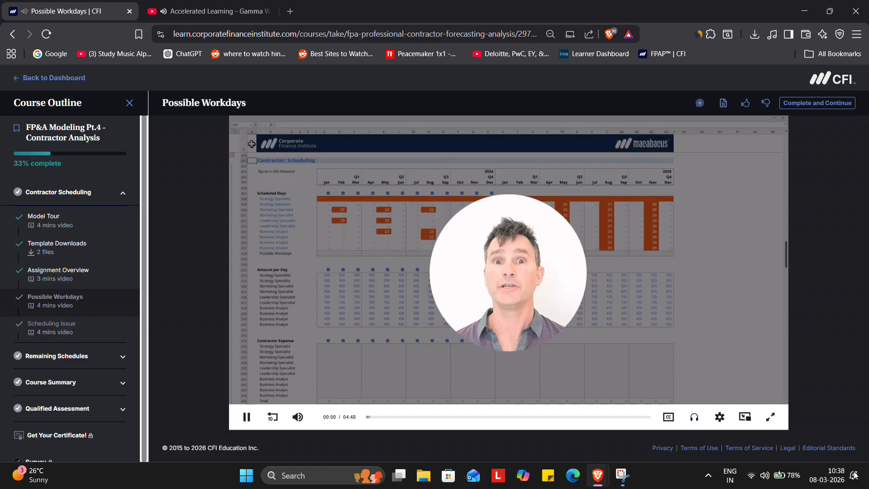
left_click(442, 277)
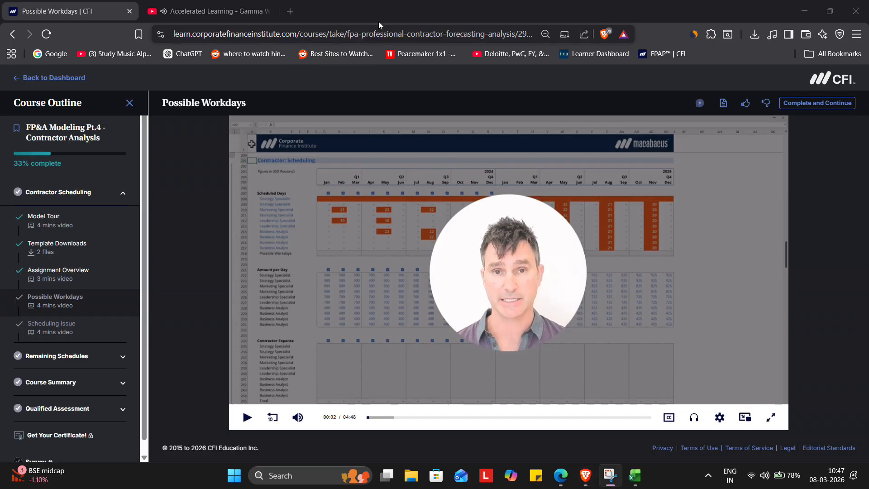
left_click(247, 417)
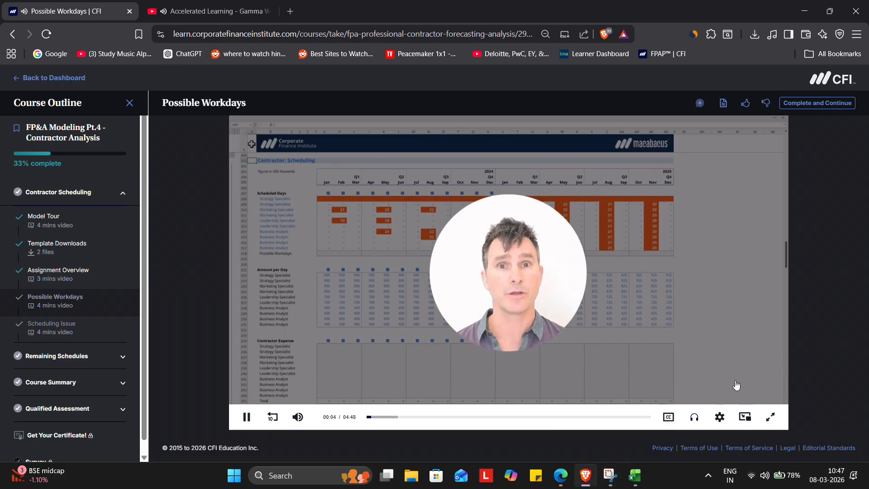
left_click(770, 416)
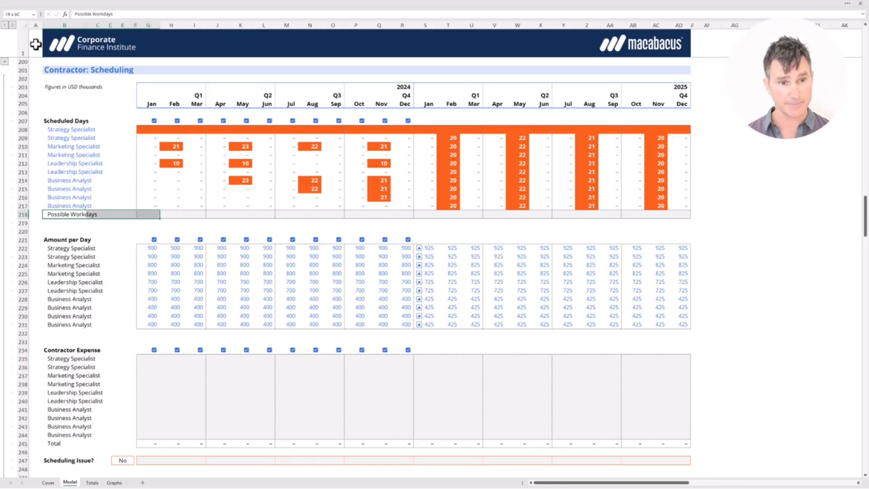
Select the January 2024 month header of the Contractor: Scheduling section together with the blank cell beneath it
key("Up")
key("ctrl+Up")
key("Up")
key("Up")
key("Down")
key("Right")
key("Right")
key("Right")
key("Right")
key("Right")
key("shift+Up")
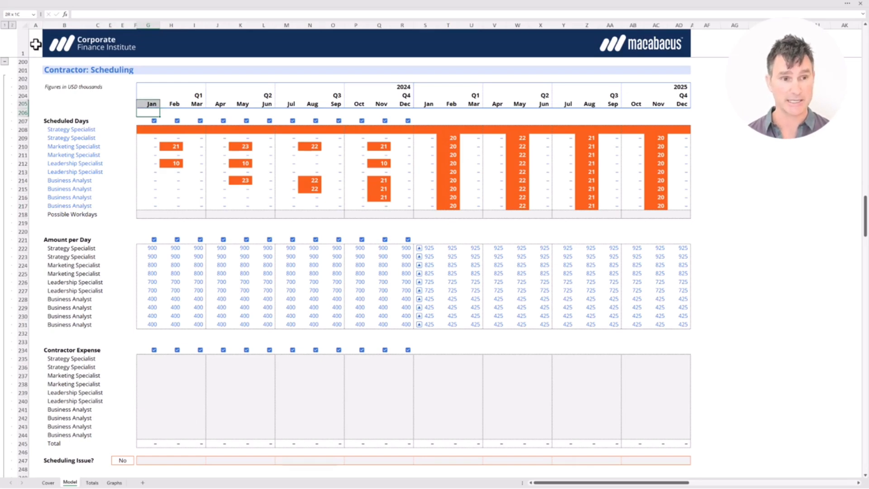
Go to the January 2024 month header in the Revenue: Accrued section, cell G7
key("Home")
key("Up")
key("Up")
key("Up")
key("Up")
key("Up")
key("ctrl+Up")
key("ctrl+Up")
key("ctrl+Up")
key("ctrl+Up")
key("ctrl+Up")
key("ctrl+Up")
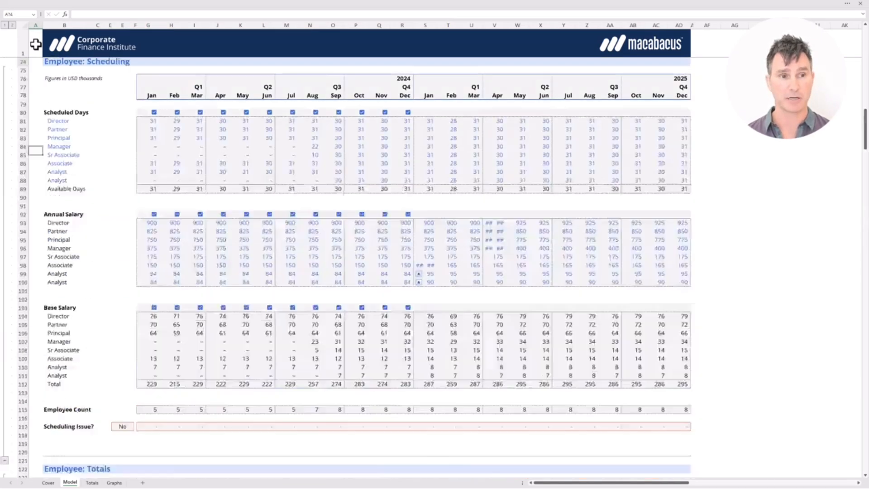
key("Down")
key("Down")
key("Down")
key("Down")
key("Down")
key("Down")
key("ctrl+Right")
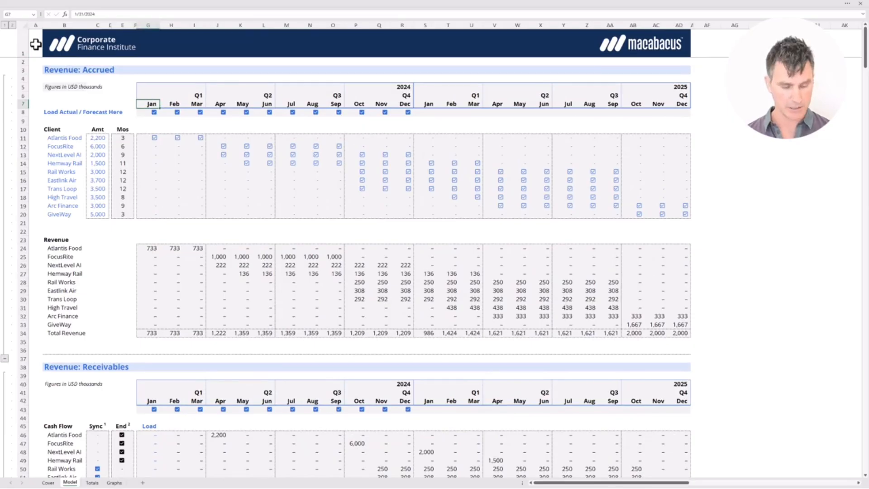
Inspect the full date stored in the January header cell G7, leaving the cell without editing it
key("F2")
key("Left")
key("shift+Right")
key("shift+Right")
key("shift+Right")
key("shift+Right")
key("shift+Right")
key("shift+Right")
key("shift+Right")
key("shift+Right")
key("shift+Right")
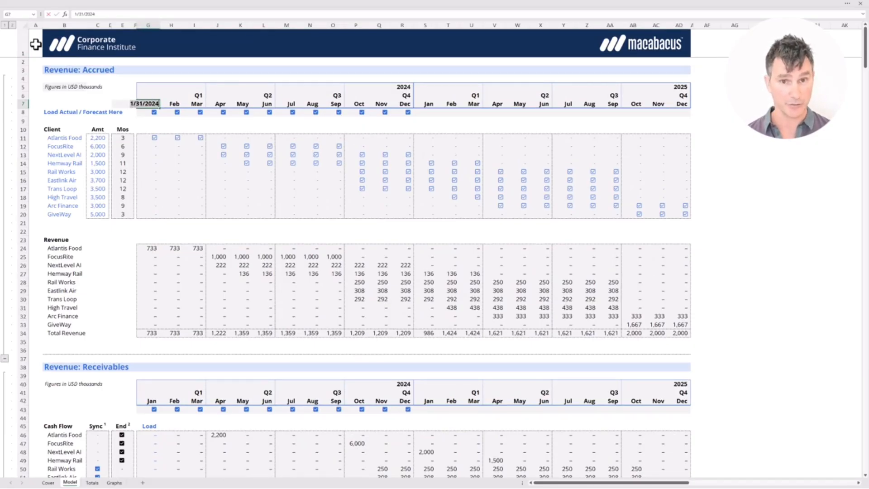
key("Escape")
Return to the Contractor: Scheduling heading row, cell A201
key("ctrl+Left")
key("ctrl+Down")
key("ctrl+Down")
key("ctrl+Down")
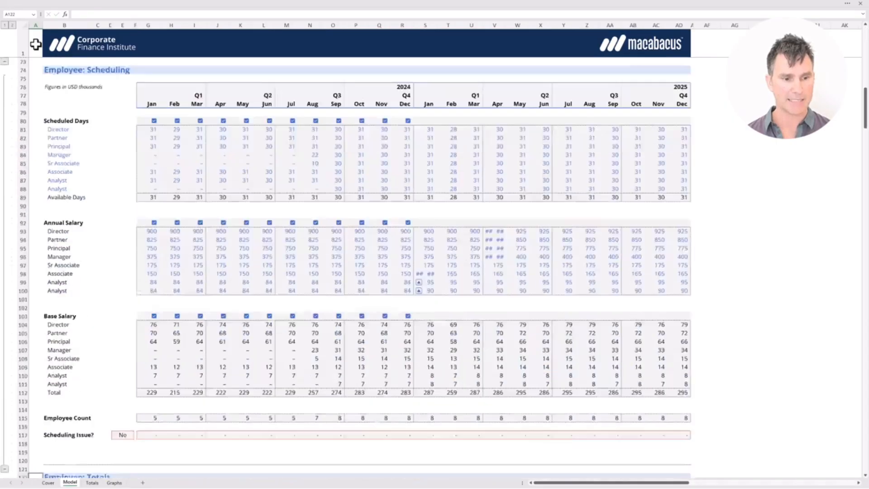
key("ctrl+Down")
key("ctrl+Down")
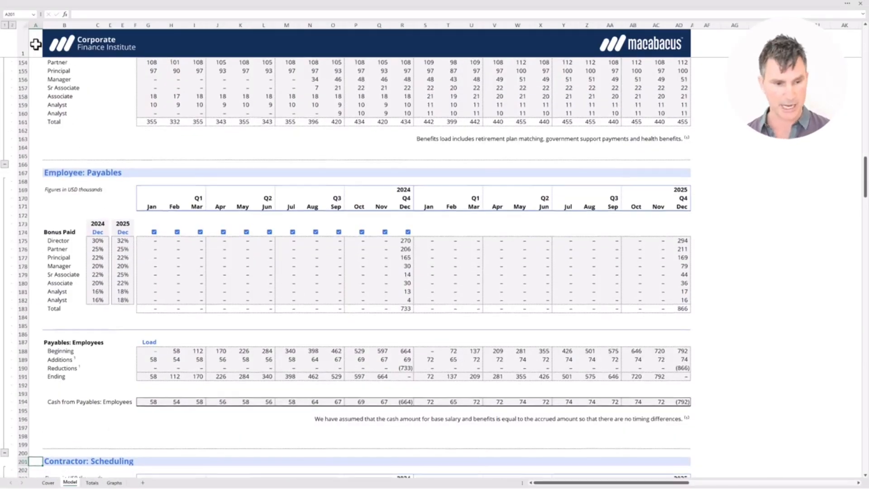
Select the January 2024 month header in row 205 along with the narrow blank cell before it
key("Down")
key("Down")
key("Down")
key("Down")
key("Down")
key("Right")
key("Right")
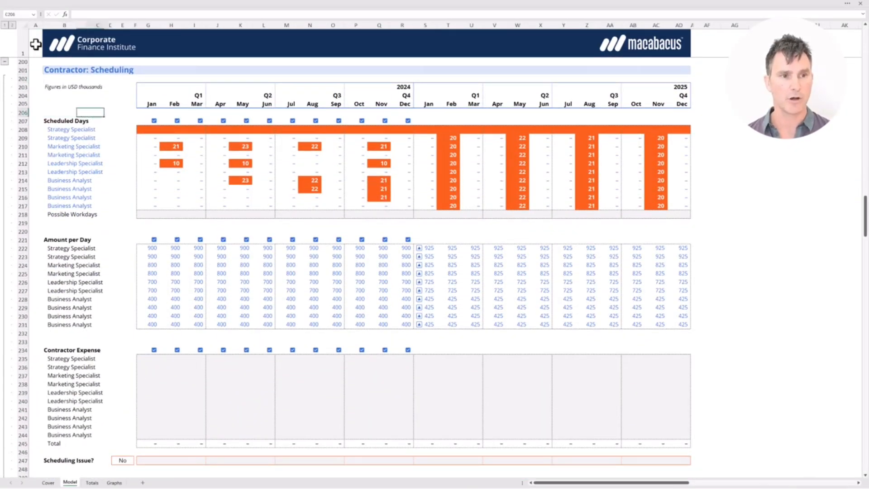
key("Up")
key("Right")
key("Right")
key("Right")
key("shift+Right")
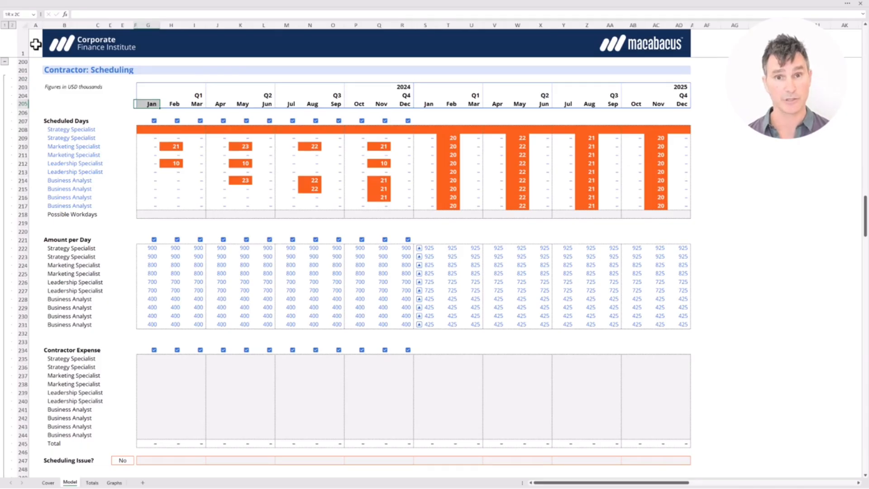
Start a NETWORKDAYS formula in the January 2024 Possible Workdays cell, G218
key("Down")
key("Down")
key("Down")
key("Down")
key("Down")
key("Down")
key("Down")
key("Down")
key("Down")
key("Down")
key("Down")
key("Down")
key("Down")
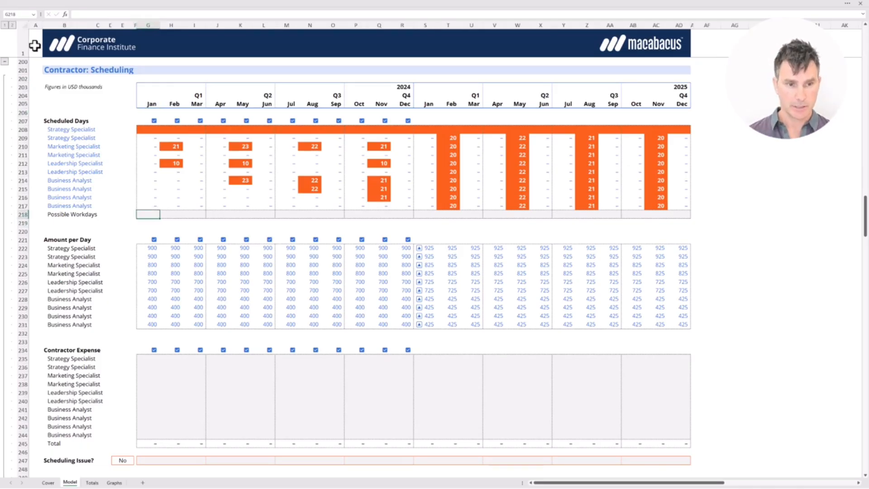
type("=NET")
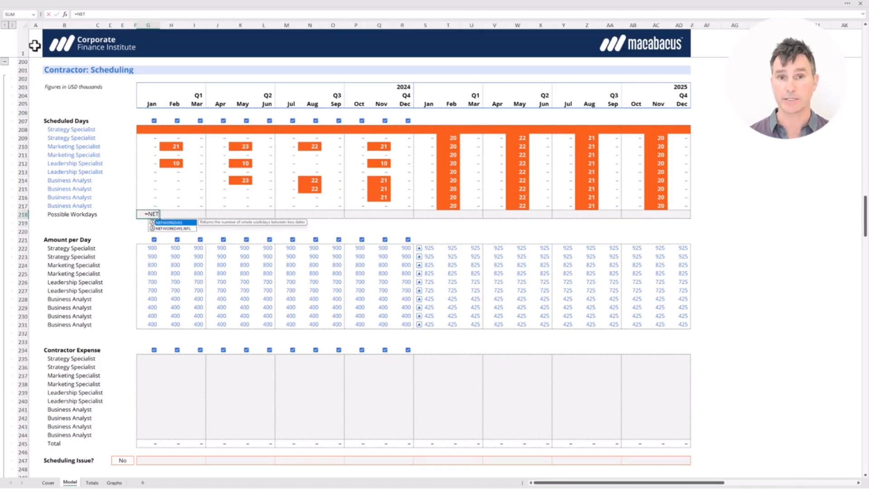
key("Tab")
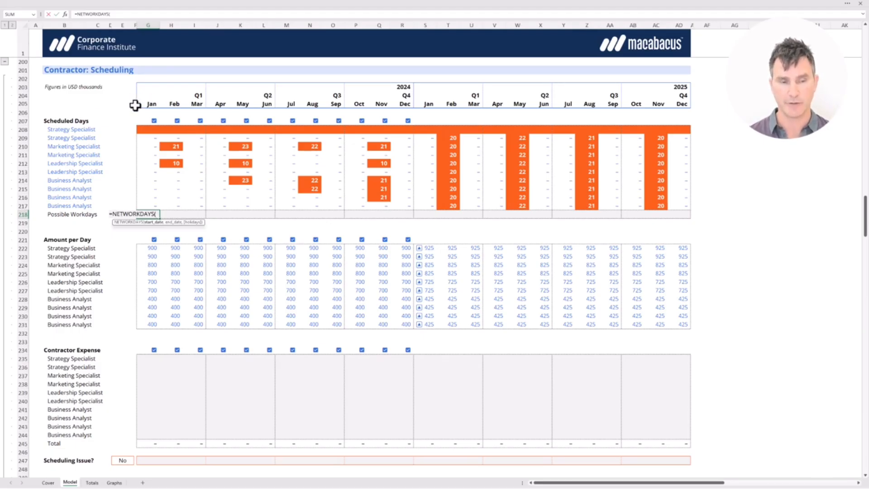
Enter EOMONTH(G205,-1)+1 as the start date of the NETWORKDAYS formula, so it begins on the first day of January
type("EO")
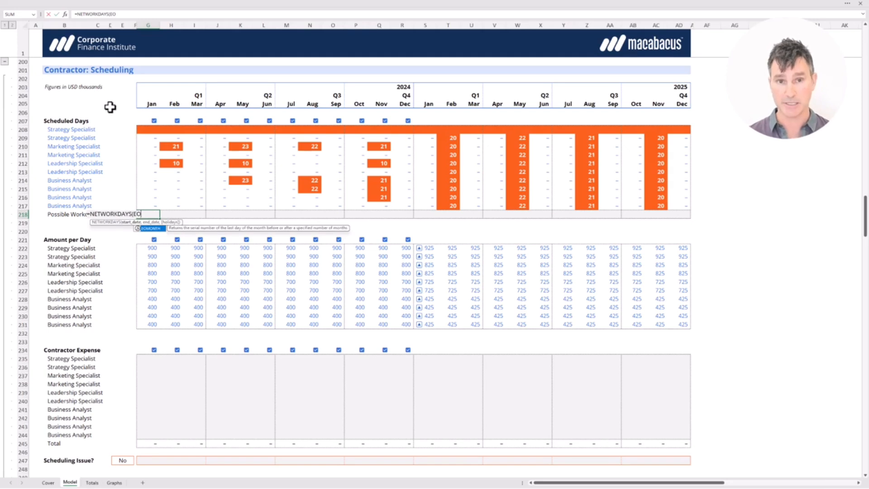
key("Tab")
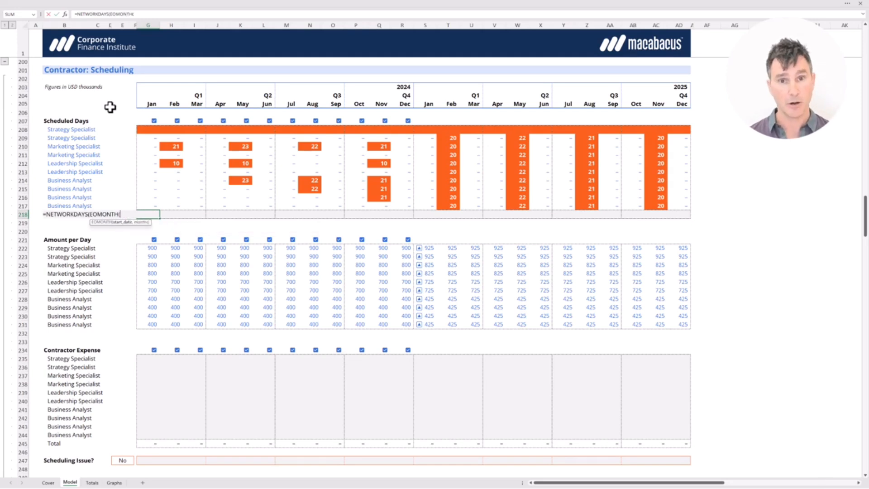
key("Up")
key("Up")
key("Up")
key("Up")
key("Up")
key("Up")
key("Up")
key("Up")
key("Up")
key("Up")
key("Up")
key("Up")
key("Up")
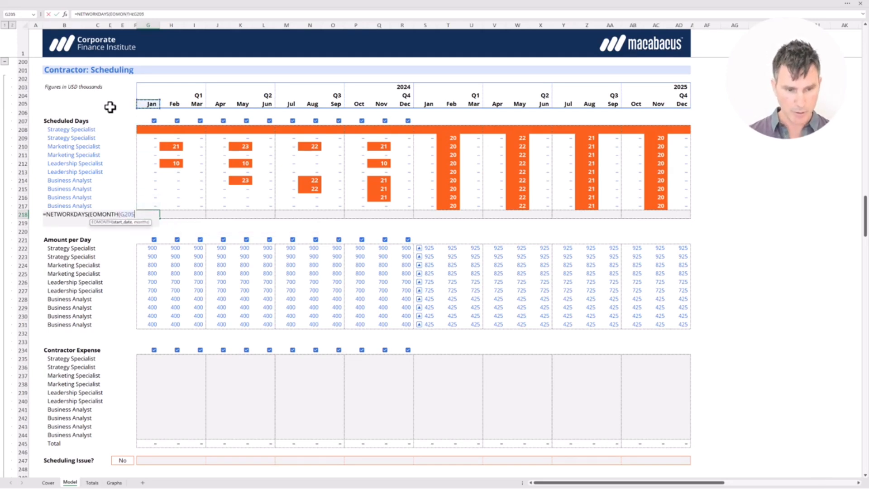
type(",")
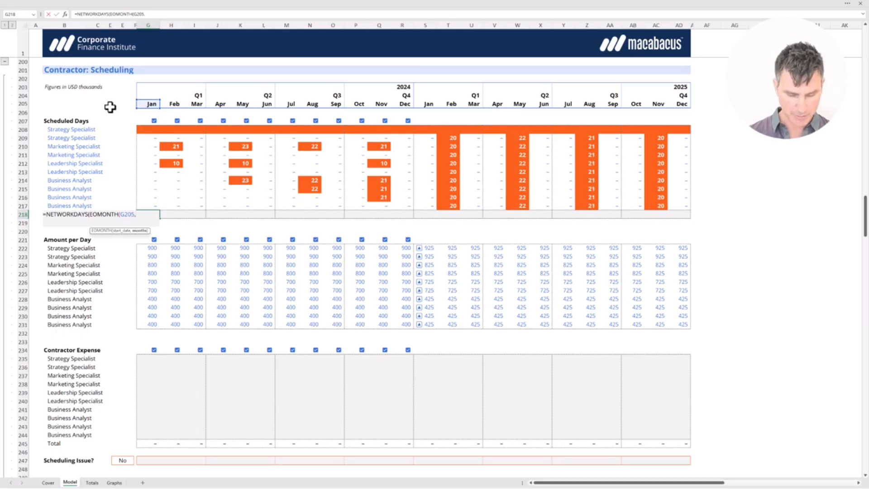
type("-1)")
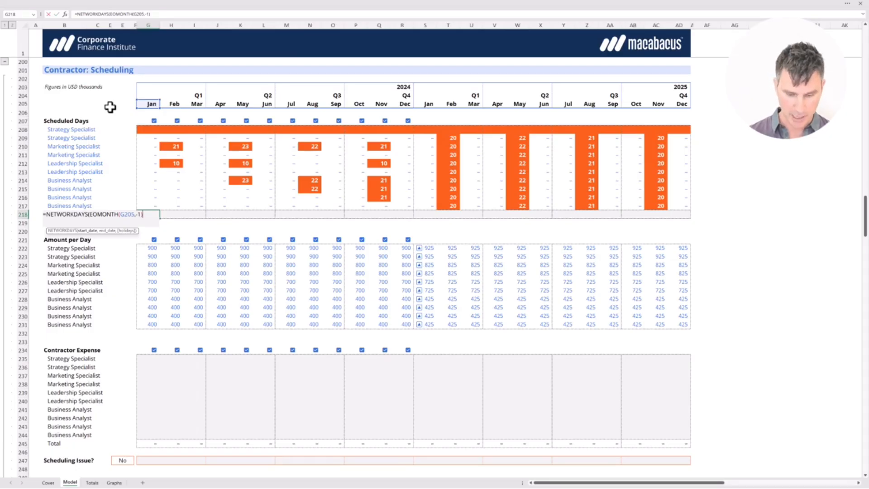
type("+1,")
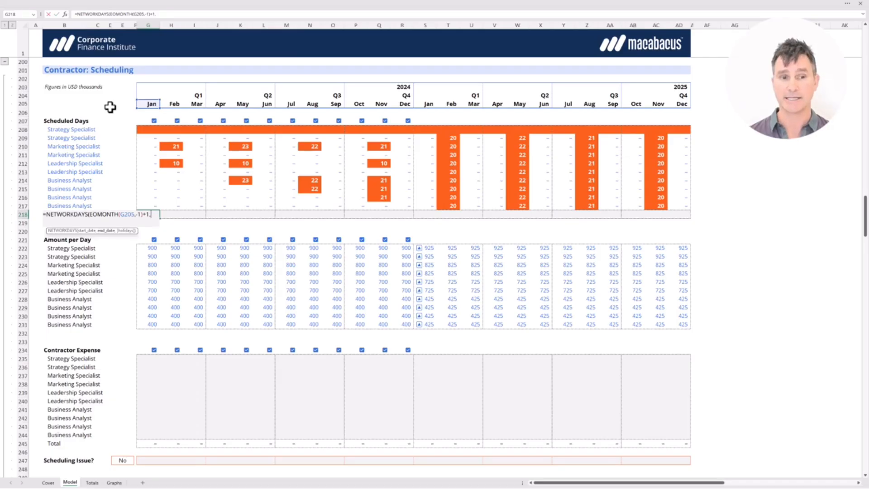
Use the January header cell G205 as the end date and complete the NETWORKDAYS formula
key("Up")
key("Up")
key("Up")
key("Up")
key("Up")
key("Up")
key("Up")
key("Up")
key("Up")
key("Up")
key("Up")
key("Up")
key("Up")
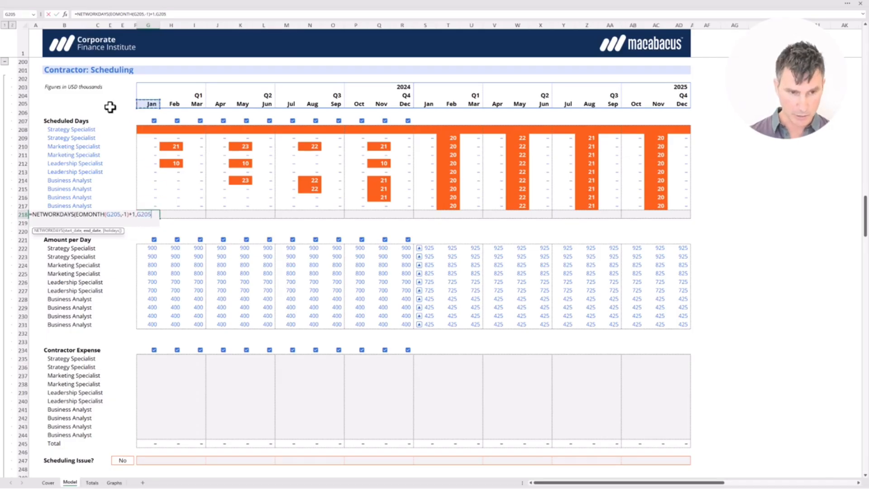
type(")")
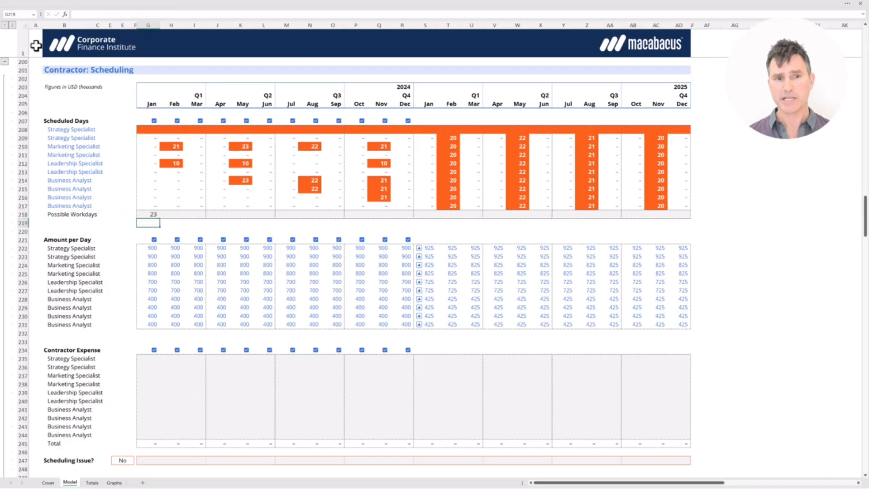
Review the NETWORKDAYS formula and its cell references in the January 2024 Possible Workdays cell, G218
key("Up")
key("F2")
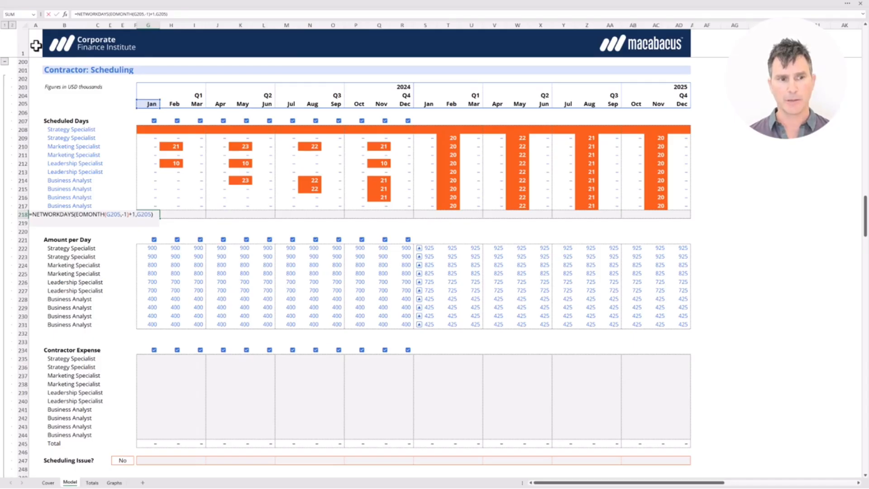
key("Return")
Select the January 2024 quarter and month header cells along with the blank cells before them, E204:G205
key("ctrl+Up")
key("ctrl+Up")
key("ctrl+Up")
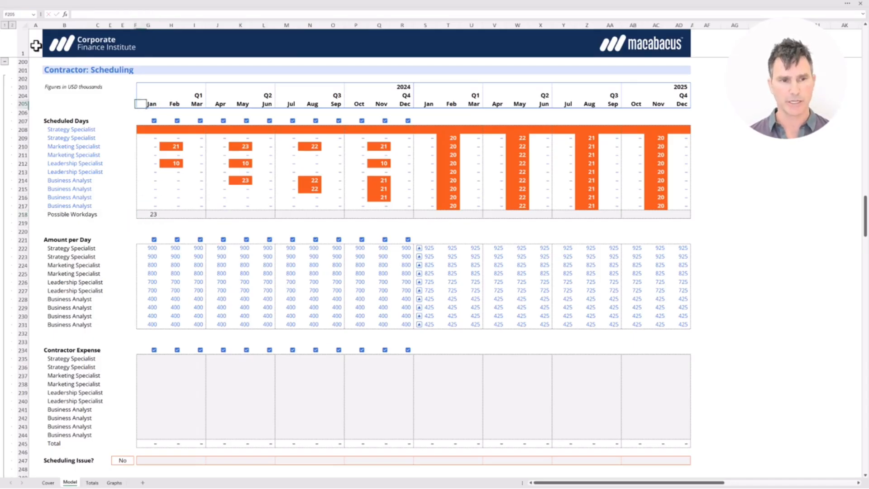
key("Left")
key("Left")
key("Up")
key("shift+Down")
key("shift+Right")
key("shift+Right")
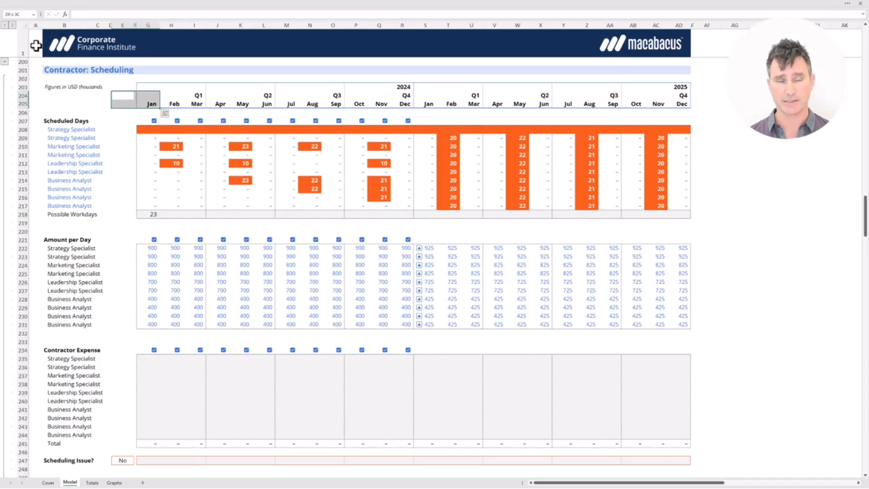
Examine the quarter and month header cells from G204:H205 across the timeline to the blank cells AF204:AF205
key("Right")
key("Right")
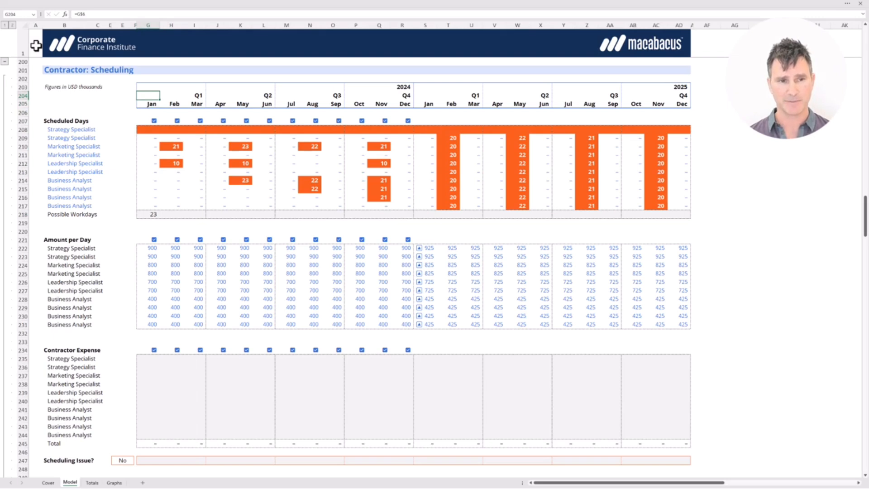
key("shift+Down")
key("shift+Right")
key("Right")
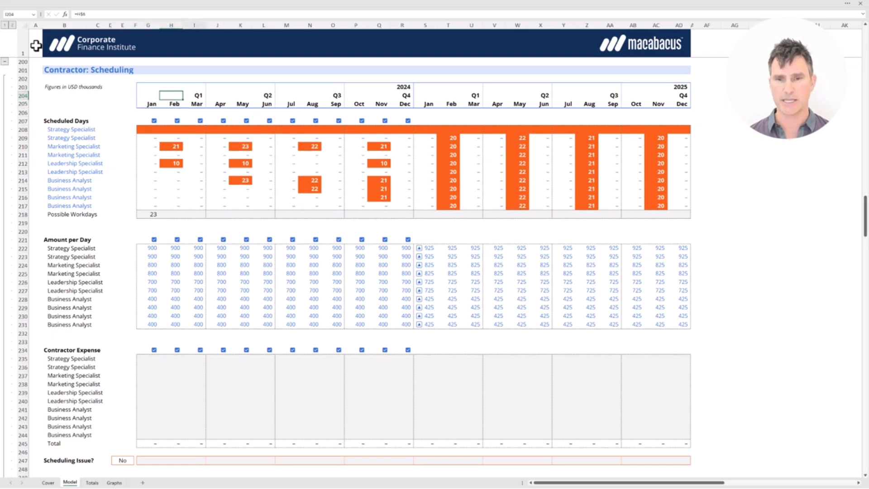
key("ctrl+Right")
key("shift+Down")
key("Right")
key("Right")
key("shift+Down")
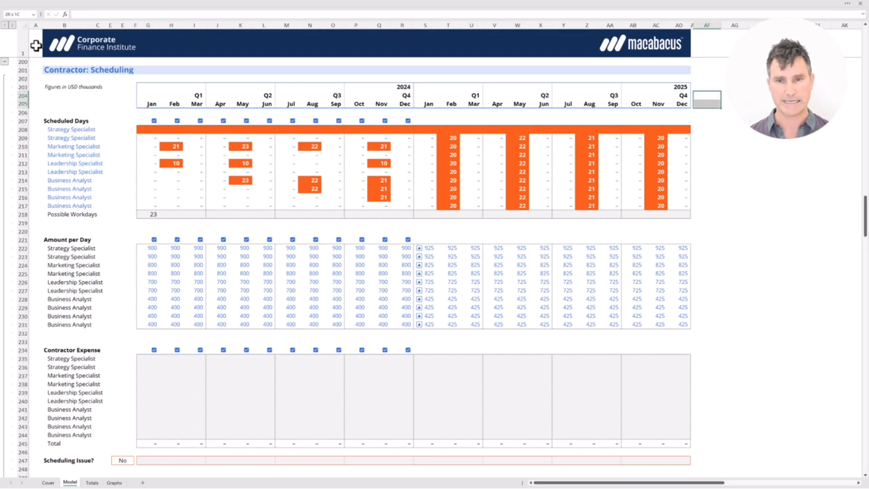
Return to the January 2024 Possible Workdays cell, G218, and inspect its NETWORKDAYS formula and cell references
key("ctrl+Left")
key("ctrl+Left")
key("ctrl+Down")
key("ctrl+Down")
key("ctrl+Down")
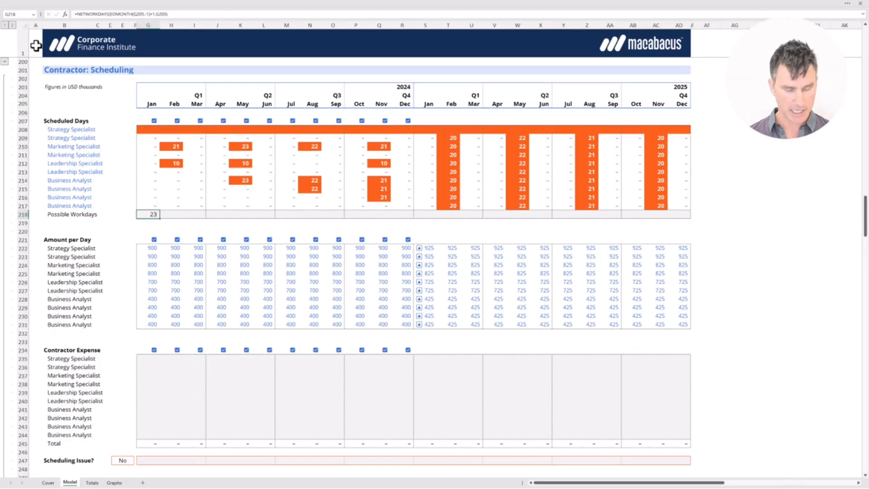
key("F2")
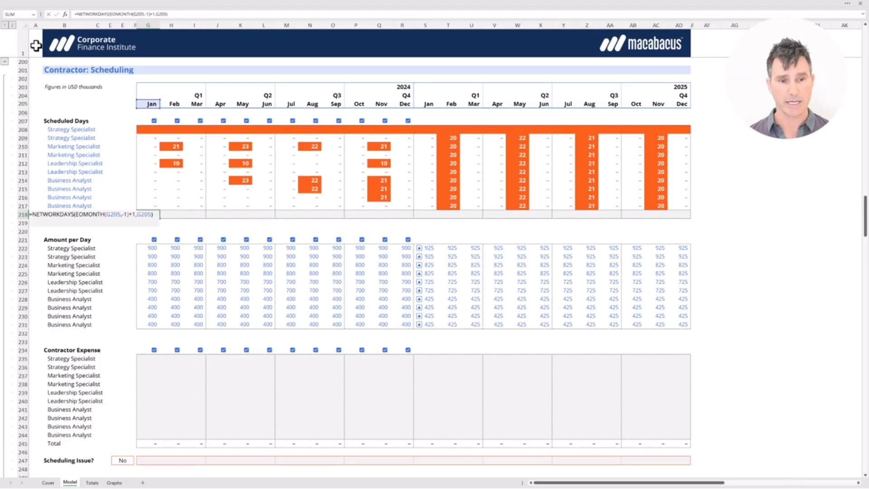
key("Return")
key("Up")
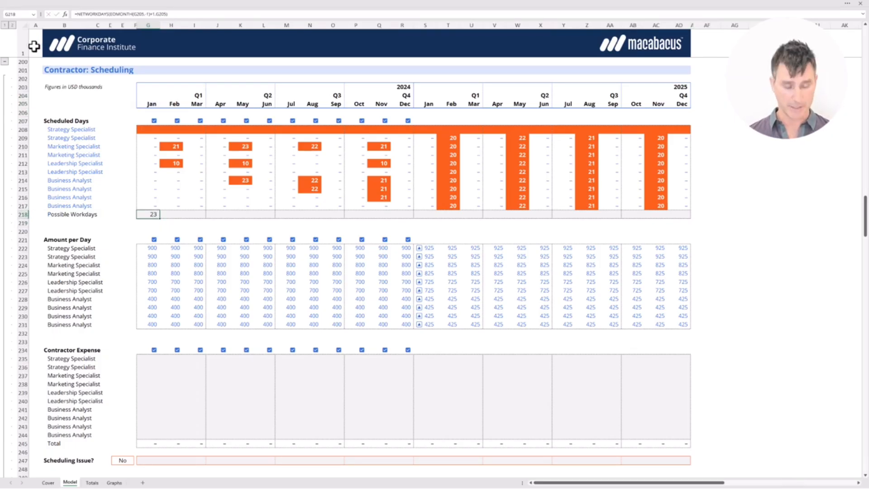
Copy the January 2024 NETWORKDAYS formula across the Possible Workdays row, G218:AD218, pasting formulas only
key("shift+Right")
key("shift+Right")
key("shift+Right")
key("shift+Right")
key("shift+Right")
key("shift+Right")
key("shift+Right")
key("shift+Right")
key("shift+Right")
key("shift+Right")
key("shift+Right")
key("shift+Right")
key("shift+Right")
key("shift+Right")
key("shift+Right")
key("shift+Right")
key("shift+Right")
key("shift+Right")
key("shift+Right")
key("shift+Right")
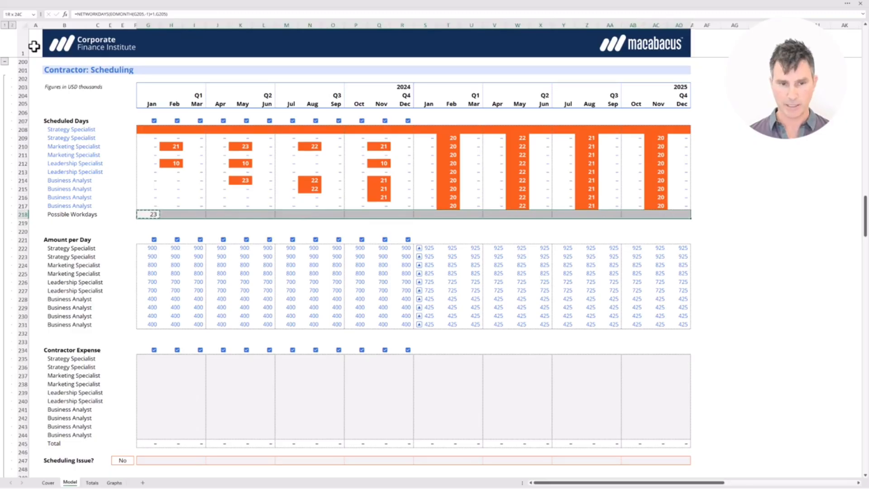
key("alt+e")
key("s")
key("f")
key("Return")
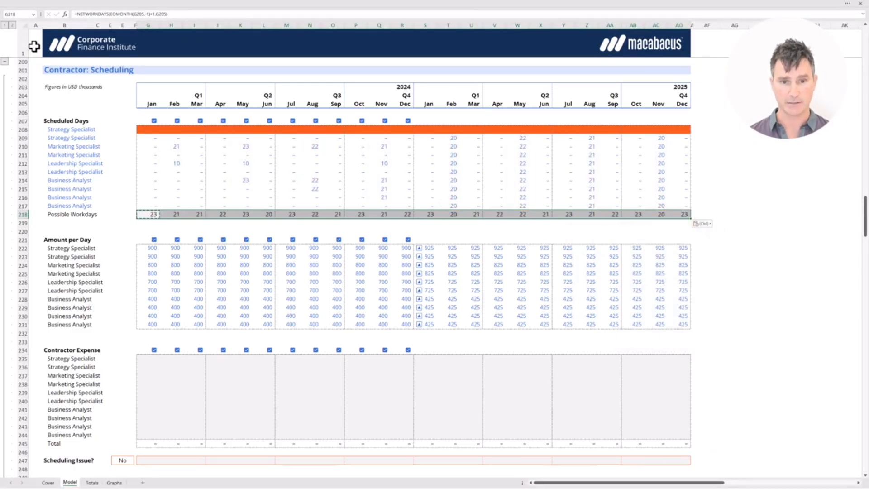
Fill the first Strategy Specialist row of Scheduled Days, G208:AD208, with 0 for every month
key("Down")
key("ctrl+Up")
key("ctrl+Up")
key("Up")
key("shift+Right")
key("shift+Right")
key("shift+Right")
key("shift+Right")
key("shift+Right")
key("shift+Right")
key("shift+Right")
key("shift+Right")
key("shift+Right")
key("shift+Right")
key("shift+Right")
key("shift+Right")
key("shift+Right")
key("shift+Right")
key("shift+Right")
key("shift+Right")
key("shift+Right")
key("shift+Right")
key("shift+Right")
key("shift+Right")
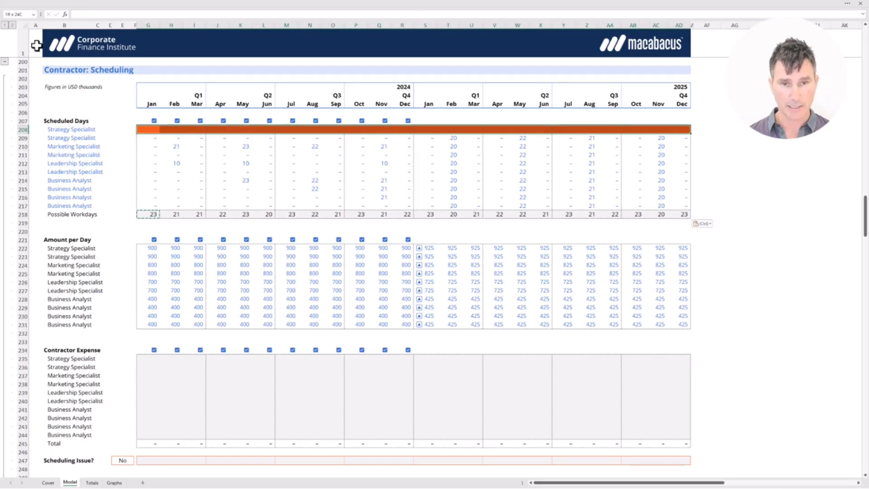
type("0")
key("ctrl+Return")
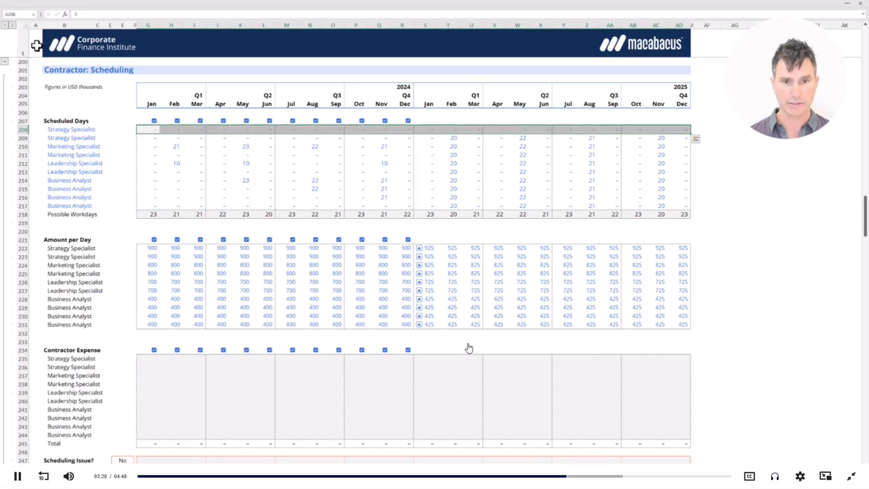
Rewind the lesson video to the NETWORKDAYS formula section and resume playback
key("Left")
key("Left")
key("Left")
key("Left")
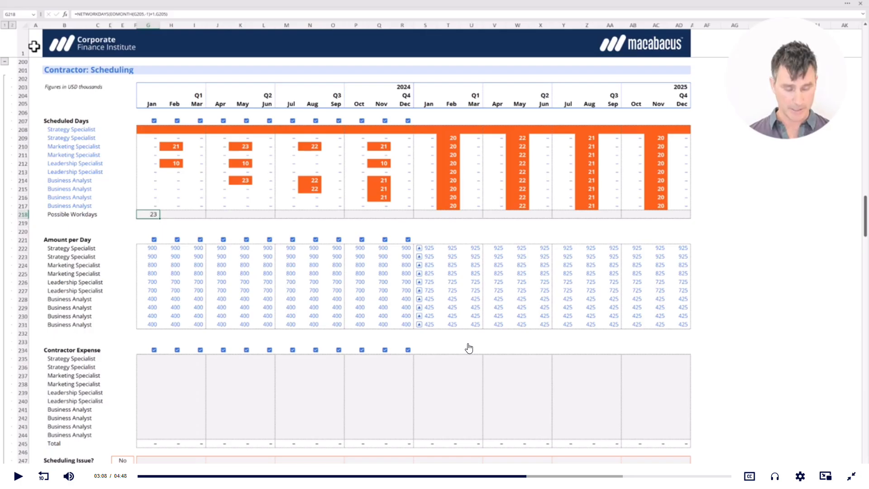
key("space")
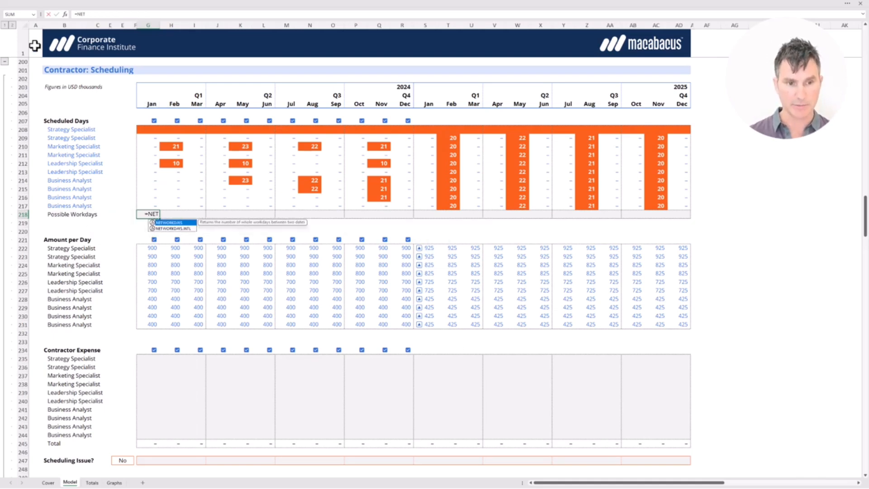
Enter NETWORKDAYS in the January 2024 Possible Workdays cell, nesting EOMONTH on the January header cell G205 as its start date
key("Tab")
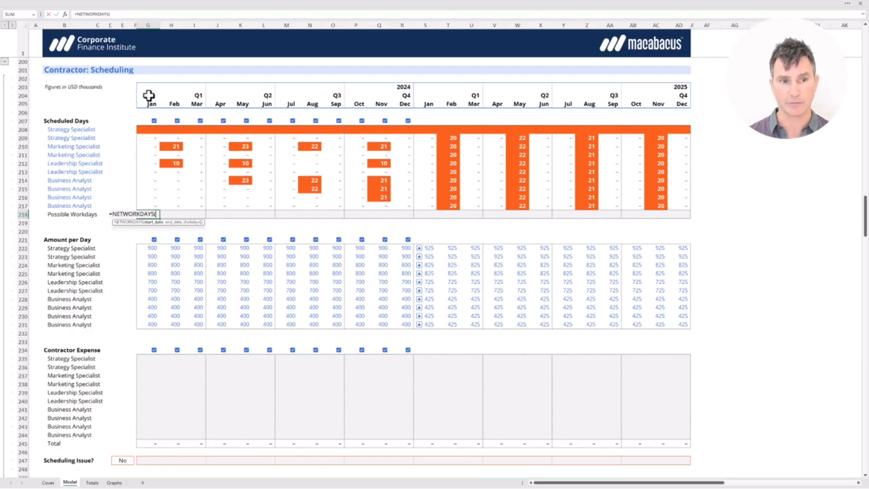
type("EO")
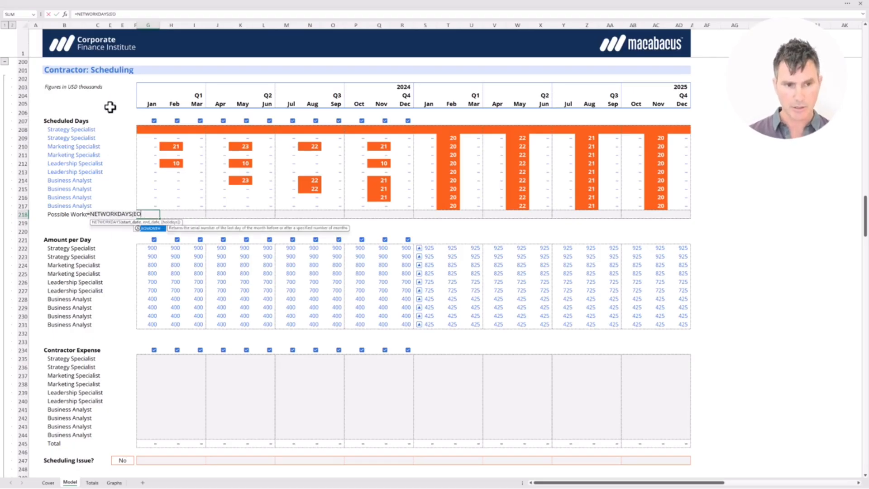
key("Tab")
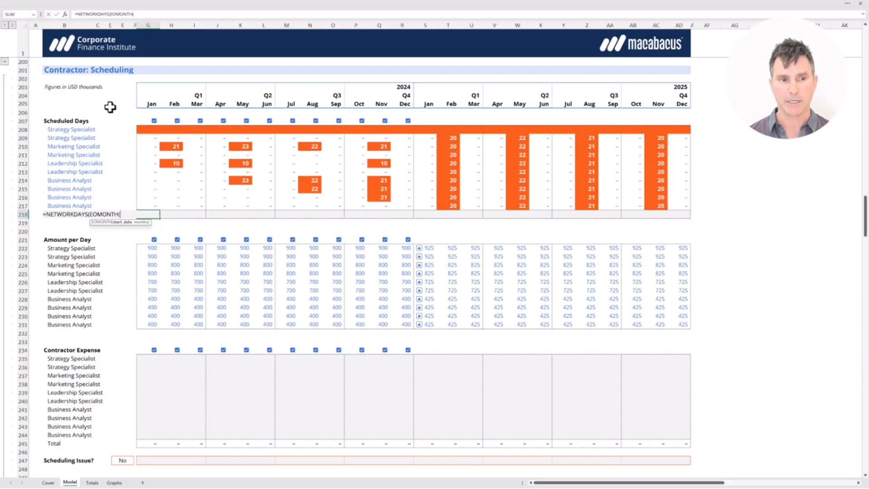
key("Up")
key("Up")
key("Up")
key("Up")
key("Up")
key("Up")
key("Up")
key("Up")
key("Up")
key("Up")
key("Up")
key("Up")
key("Up")
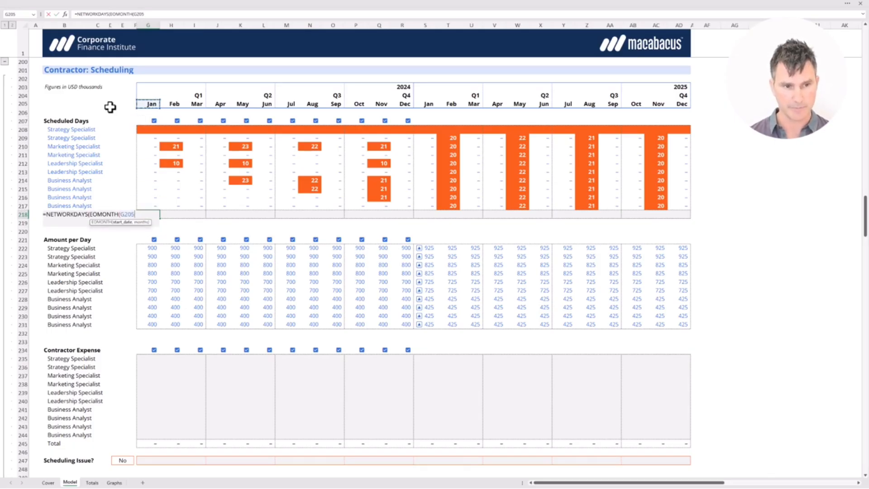
Complete the start date as EOMONTH(G205,-1)+1 so it gives the first day of January
type(",")
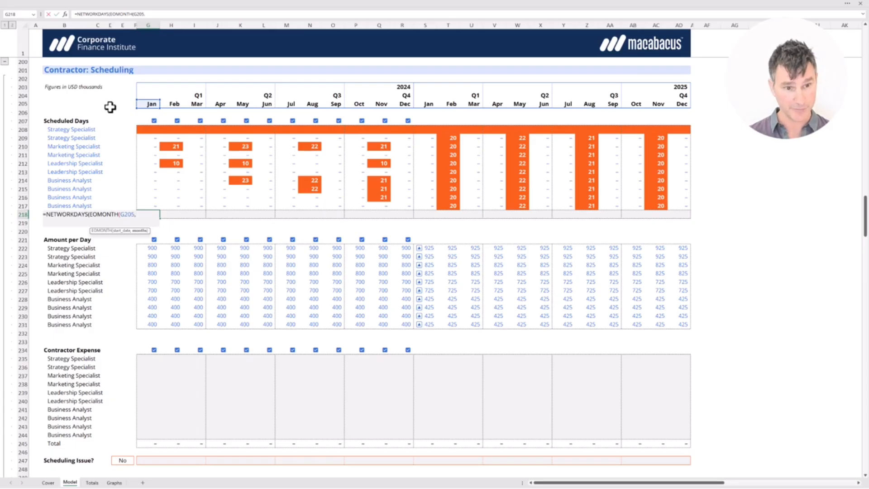
type("-1)")
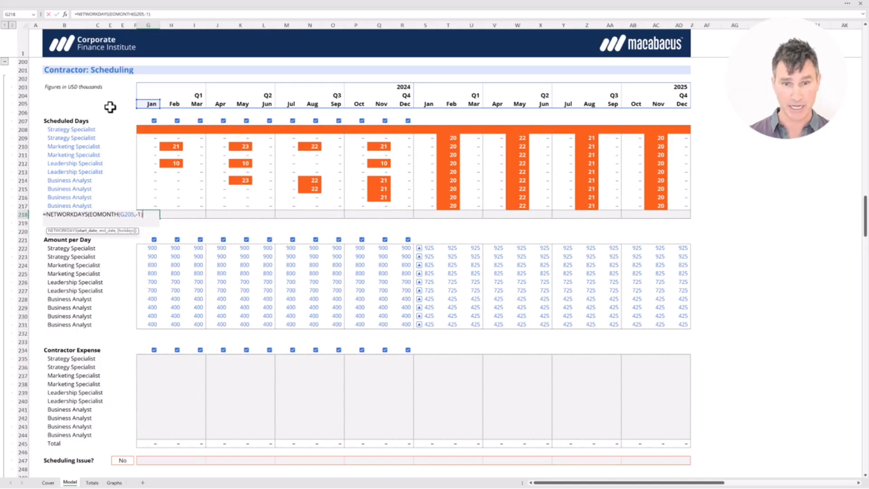
type("+1")
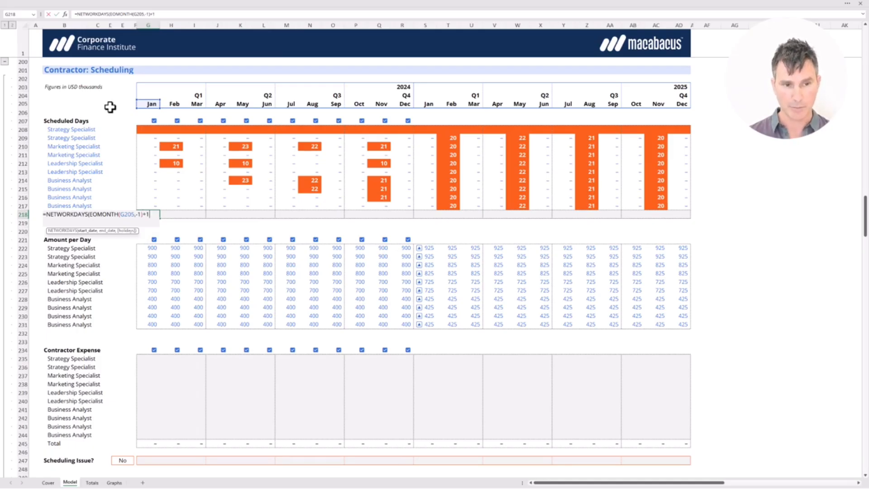
type(",")
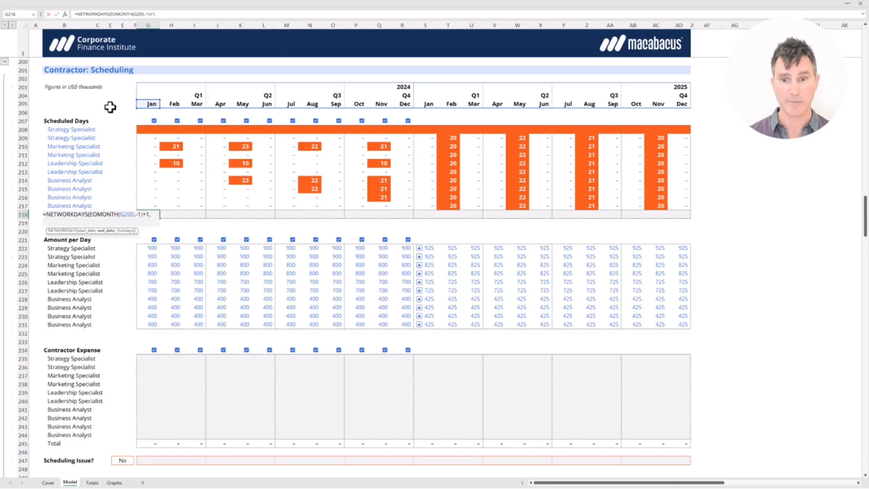
Set the end date to the January header cell G205 and close the NETWORKDAYS formula in G218
key("Up")
key("Up")
key("Up")
key("Up")
key("Up")
key("Up")
key("Up")
key("Up")
key("Up")
key("Up")
key("Up")
key("Up")
key("Up")
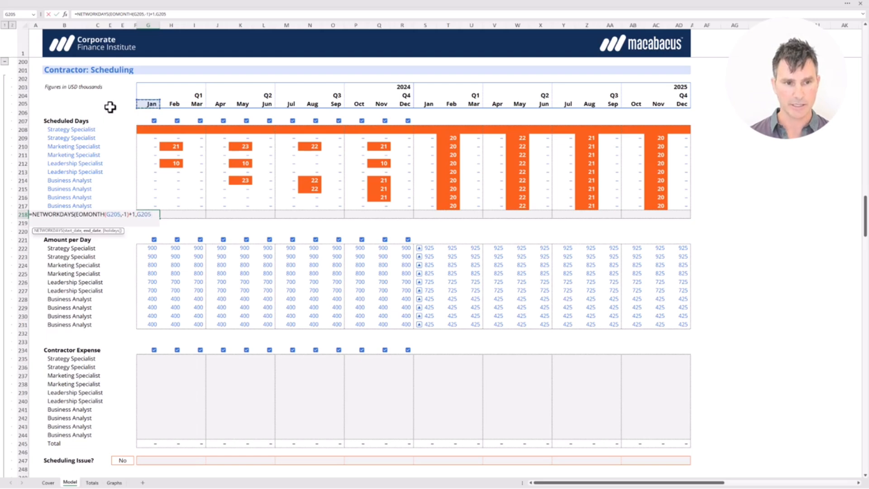
type(")")
key("ctrl+Return")
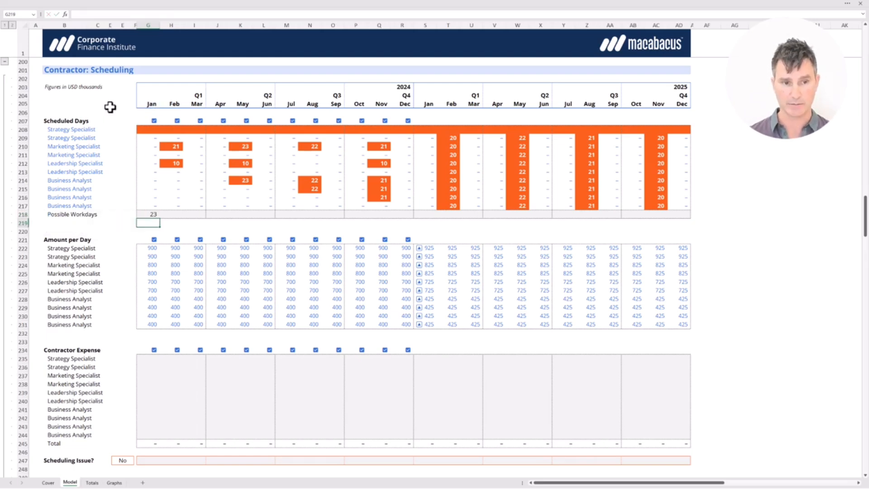
Review the NETWORKDAYS formula in G218 and select the January header cells with the blank cells before them, E204:G205
key("F2")
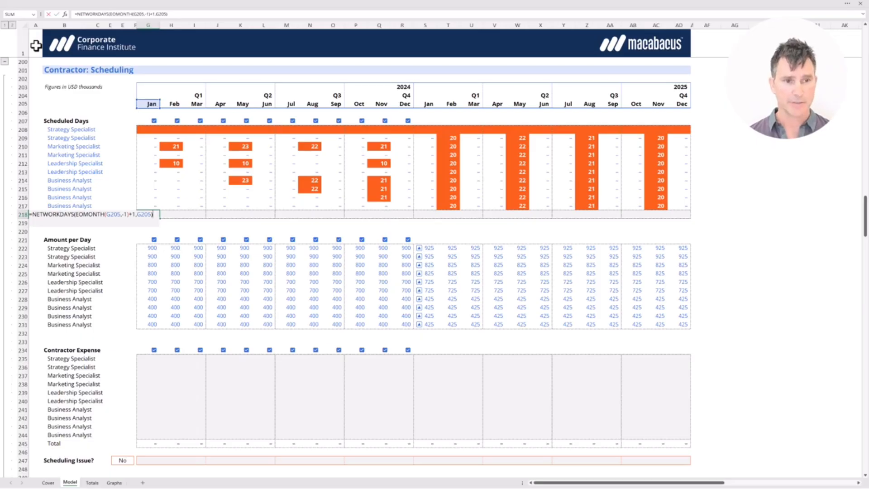
key("Escape")
key("Up")
key("Up")
key("Up")
key("Up")
key("Up")
key("Up")
key("Up")
key("Up")
key("Up")
key("Up")
key("Up")
key("Up")
key("Up")
key("Left")
key("Left")
key("Up")
key("shift+Down")
key("shift+Right")
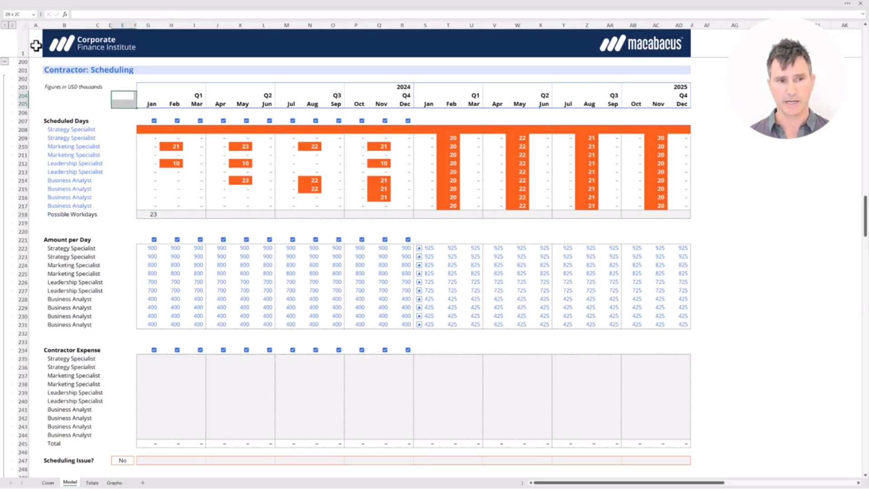
key("shift+Right")
Inspect the January and February header cells, G204:H205, and follow row 204 across the timeline to AF204
key("Right")
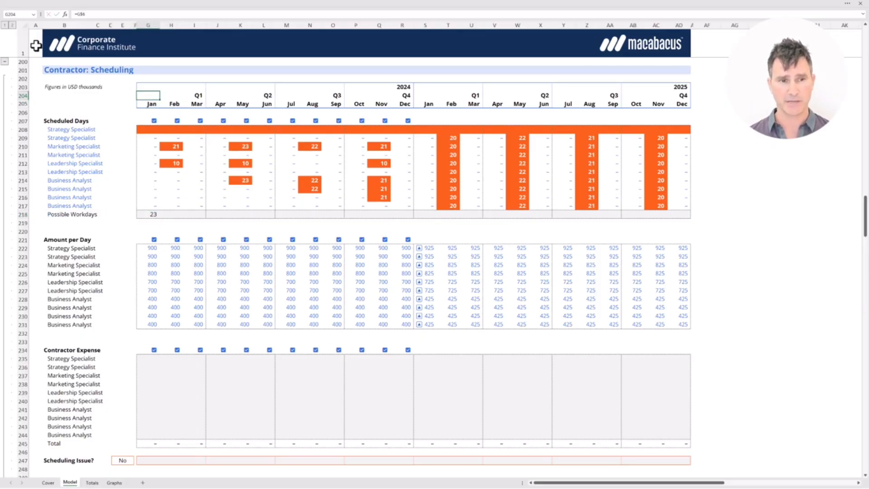
key("shift+Down")
key("shift+Right")
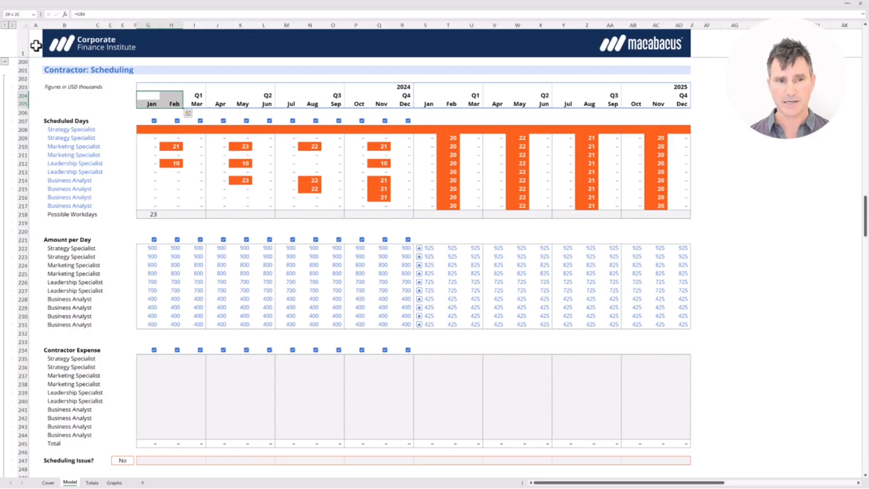
key("Right")
key("Right")
key("Right")
key("Right")
key("Right")
key("Right")
key("Right")
key("Right")
key("Right")
key("Right")
key("Right")
key("Right")
key("Right")
key("Right")
key("Right")
key("Right")
key("Right")
key("Right")
key("Right")
key("Right")
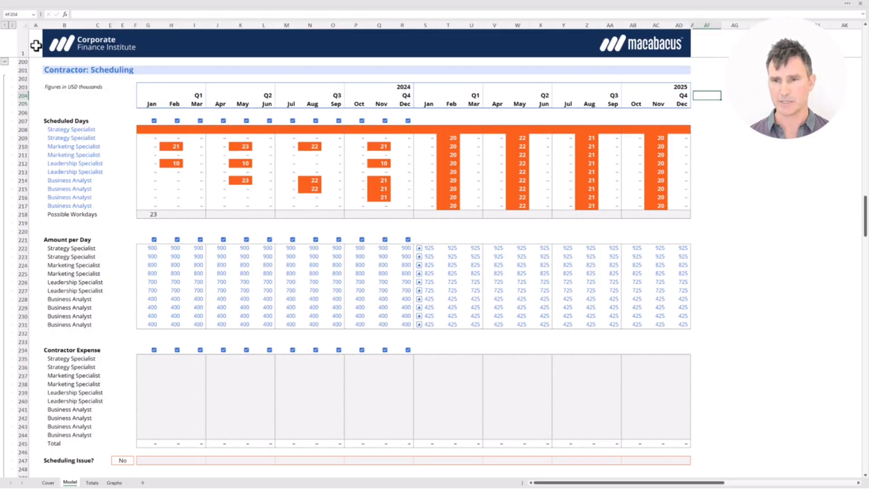
Return to the January Possible Workdays cell G218 and review the cell references in its NETWORKDAYS formula
key("Left")
key("Left")
key("Left")
key("Left")
key("Left")
key("Left")
key("Left")
key("Left")
key("Left")
key("Left")
key("Left")
key("Left")
key("Left")
key("Left")
key("Left")
key("Left")
key("Left")
key("Left")
key("Left")
key("Left")
key("Down")
key("Down")
key("Down")
key("Down")
key("Down")
key("Down")
key("Down")
key("Down")
key("Down")
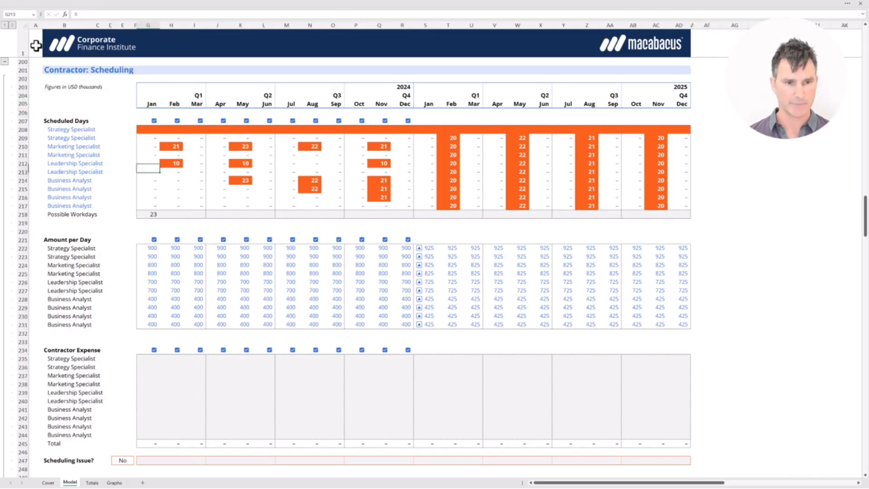
key("Down")
key("Down")
key("Down")
key("Down")
key("Down")
key("F2")
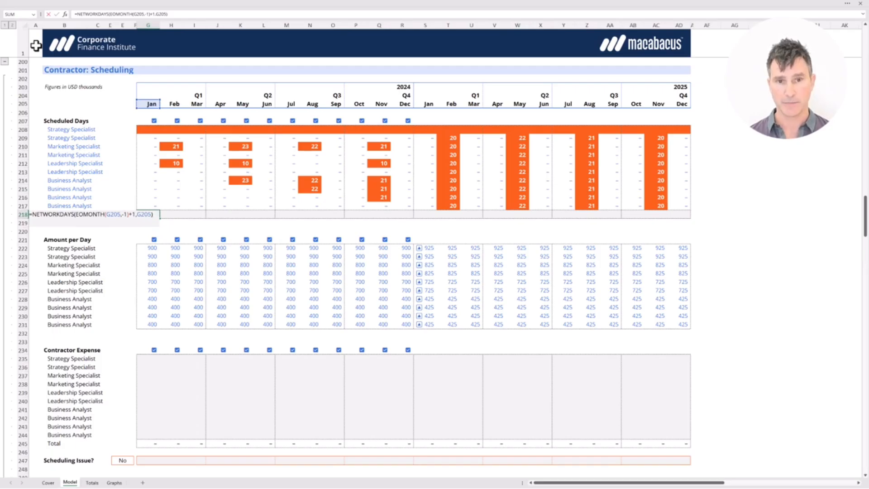
key("Escape")
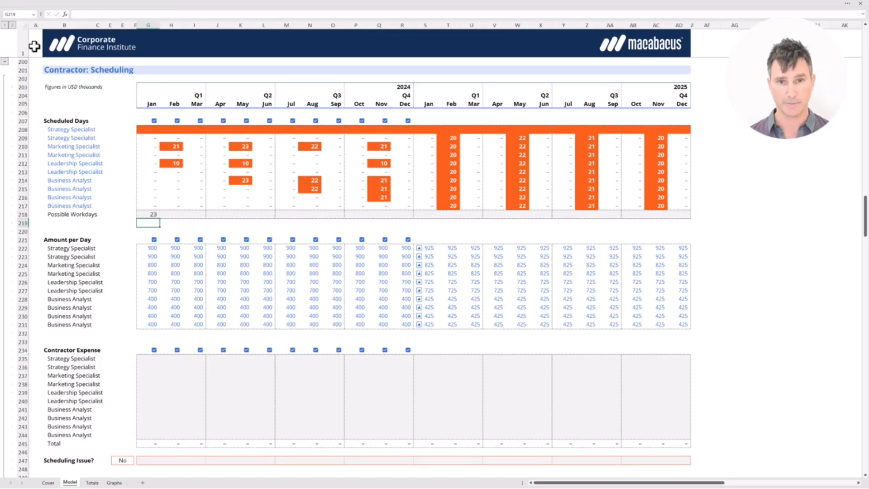
Copy the G218 NETWORKDAYS formula across the Possible Workdays row to December 2025, AD218, pasting formulas only
key("shift+Right")
key("shift+Right")
key("shift+Right")
key("shift+Right")
key("shift+Right")
key("shift+Right")
key("shift+Right")
key("shift+Right")
key("shift+Right")
key("shift+Right")
key("shift+Right")
key("shift+Right")
key("shift+Right")
key("shift+Right")
key("shift+Right")
key("shift+Right")
key("shift+Right")
key("shift+Right")
key("shift+Right")
key("shift+Right")
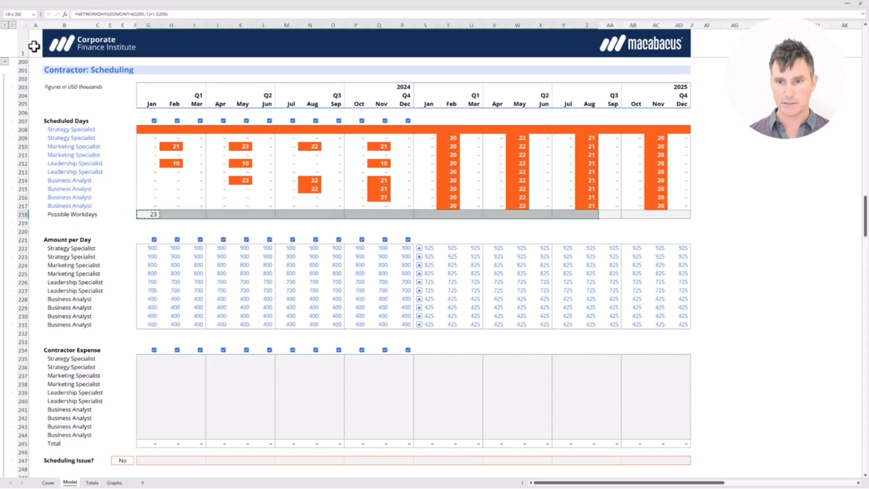
key("alt")
key("e")
key("s")
key("f")
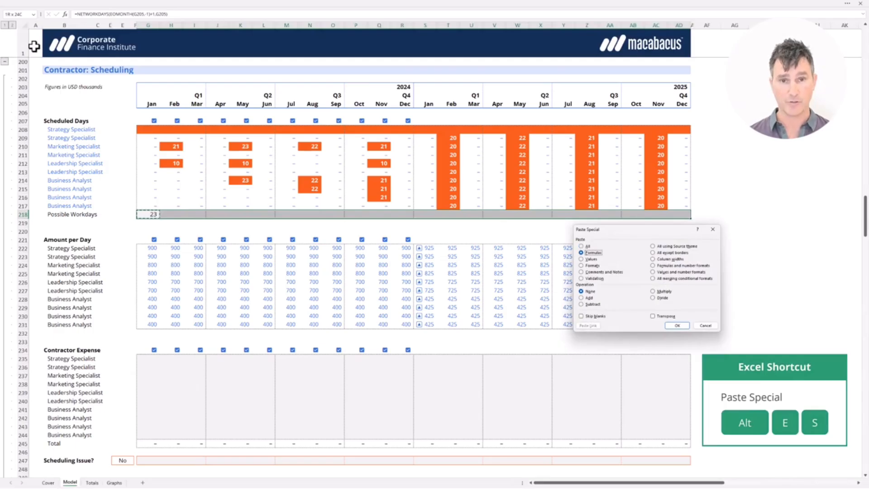
key("Return")
Fill the first Strategy Specialist's scheduled days, G208:AD208, with 0 for every month
key("Down")
key("Up")
key("Up")
key("Up")
key("Up")
key("Up")
key("Up")
key("Up")
key("Up")
key("Up")
key("Up")
key("Up")
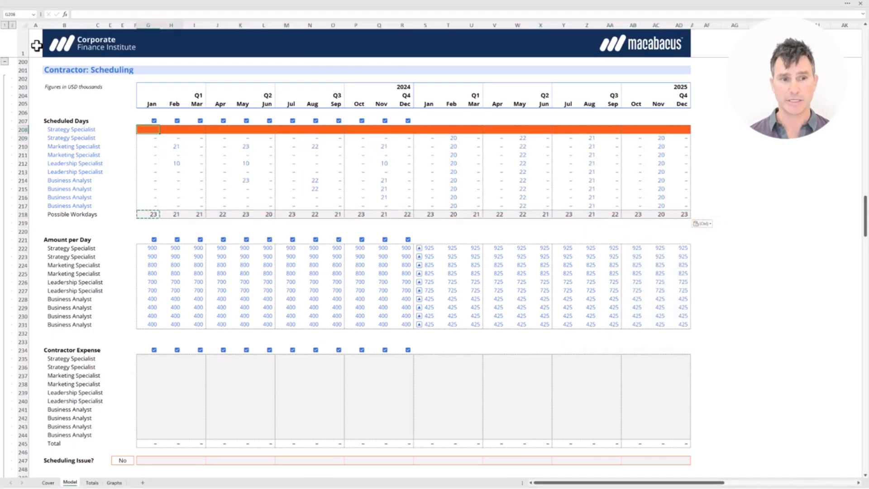
key("shift+Right")
key("shift+Right")
key("shift+Right")
key("shift+Right")
key("shift+Right")
key("shift+Right")
key("shift+Right")
key("shift+Right")
key("shift+Right")
key("shift+Right")
key("shift+Right")
key("shift+Right")
key("shift+Right")
key("shift+Right")
key("shift+Right")
key("shift+Right")
key("shift+Right")
key("shift+Right")
key("shift+Right")
key("shift+Right")
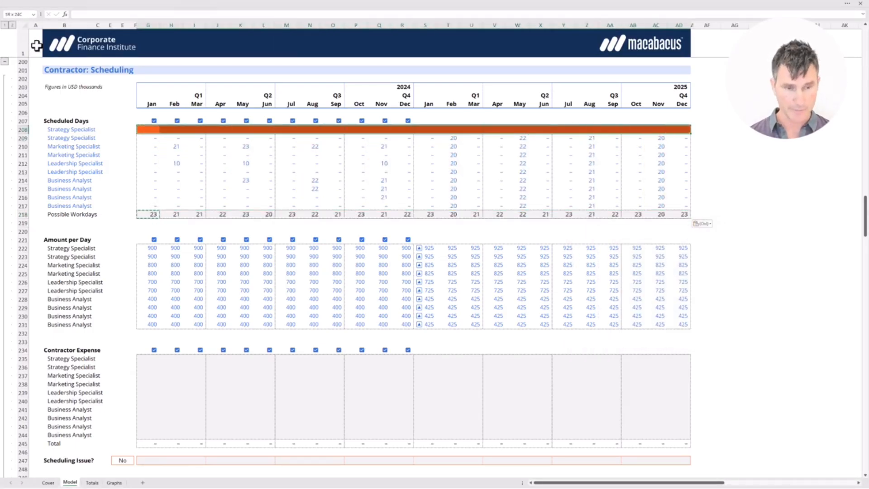
type("0")
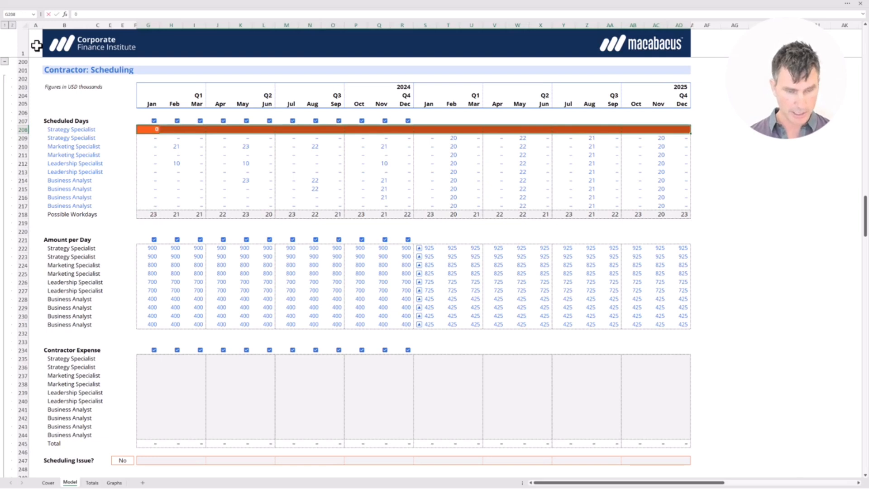
key("ctrl+Return")
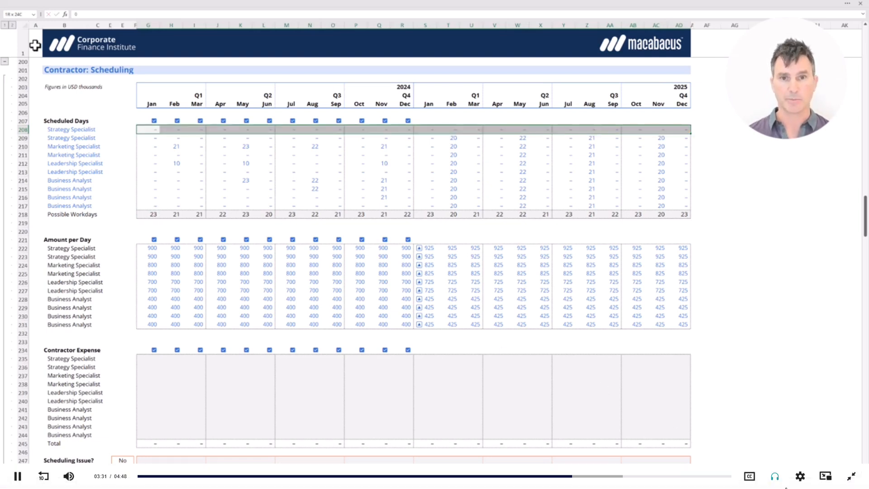
Pause the lesson video after the zero-filled Strategy Specialist row, then resume playback
left_click(679, 382)
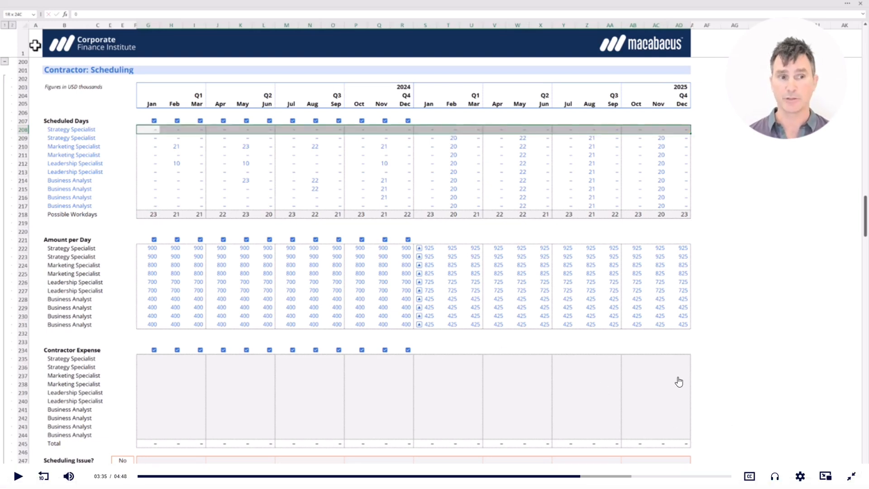
key("Left")
key("Left")
key("Left")
key("space")
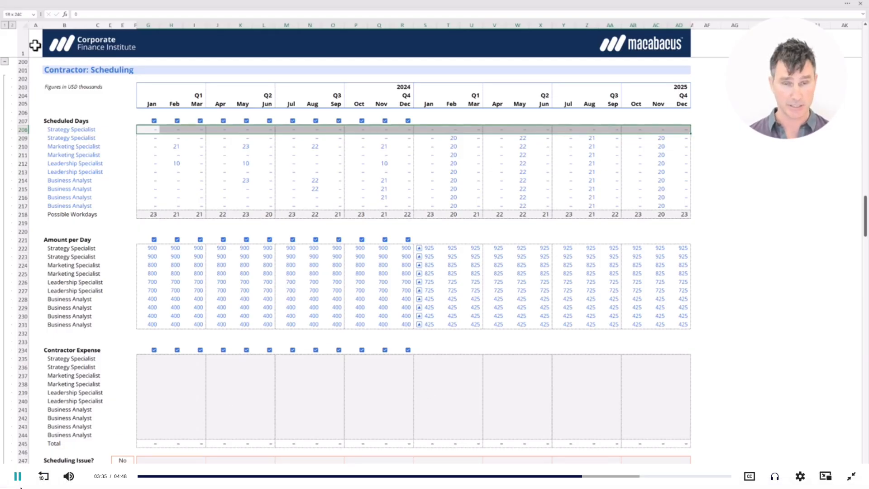
left_click(18, 476)
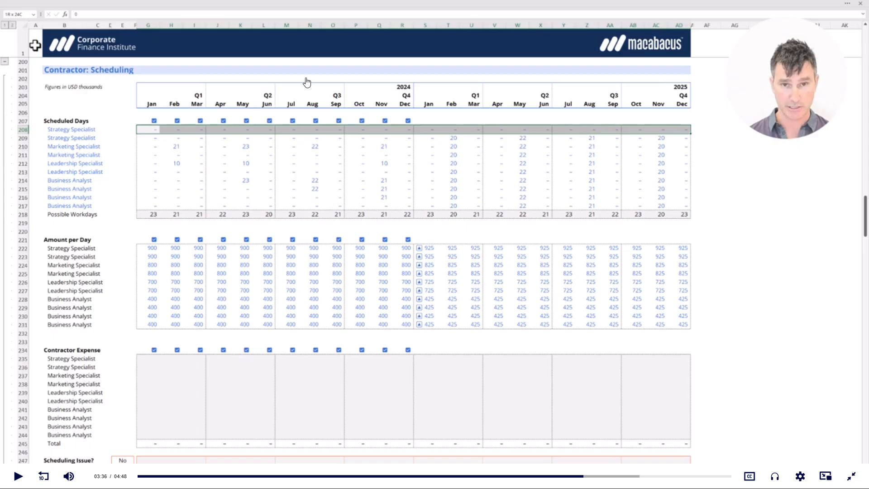
left_click(18, 476)
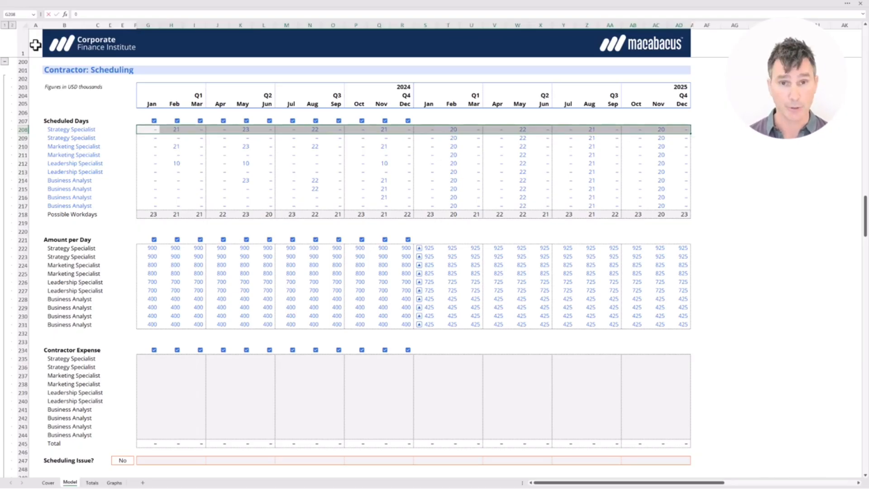
Pause the lesson video at 04:37 and switch to the practice workbook in Excel
mouse_move(164, 250)
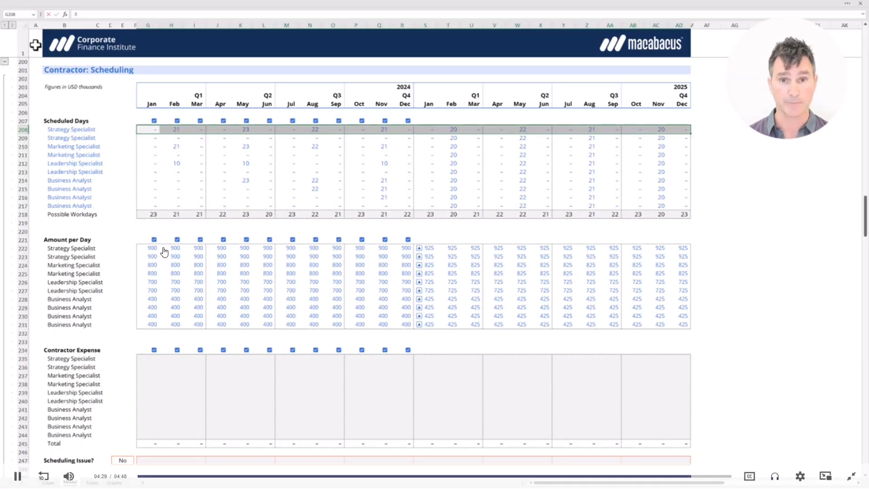
left_click(18, 476)
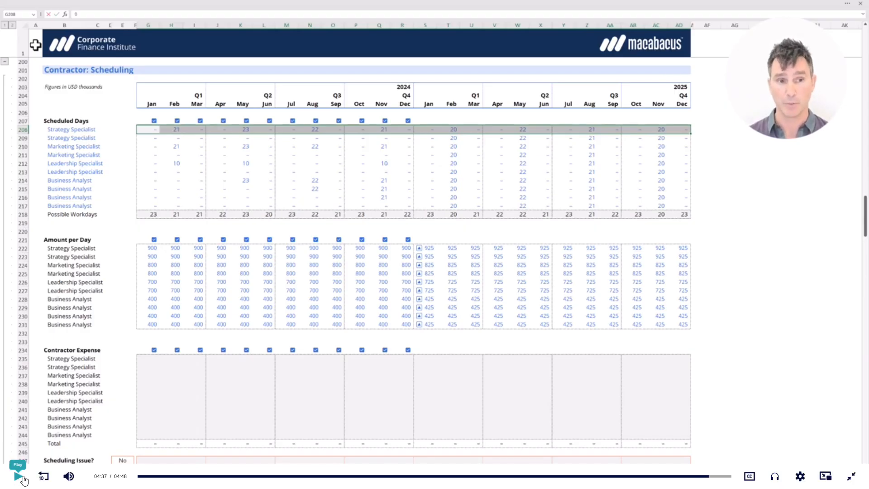
key("alt+Tab")
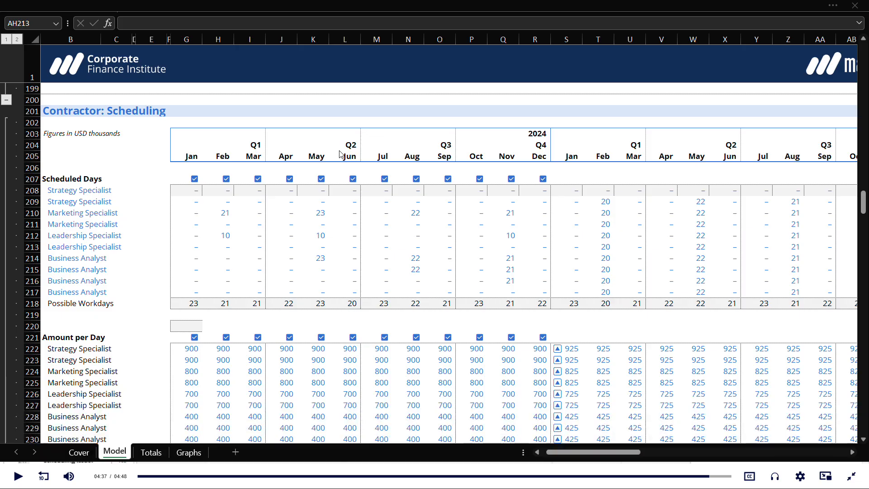
Link the first Strategy Specialist's February 2024 scheduled days, H208, to Possible Workdays with =H218
left_click(223, 199)
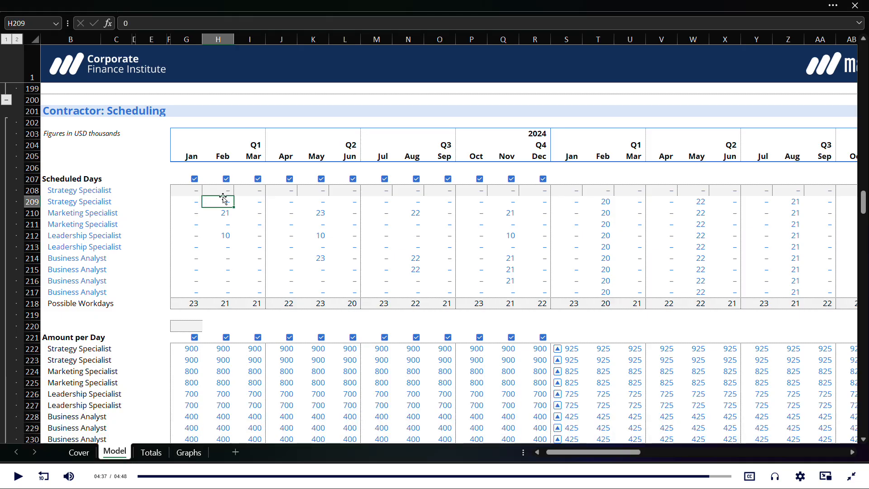
left_click(223, 191)
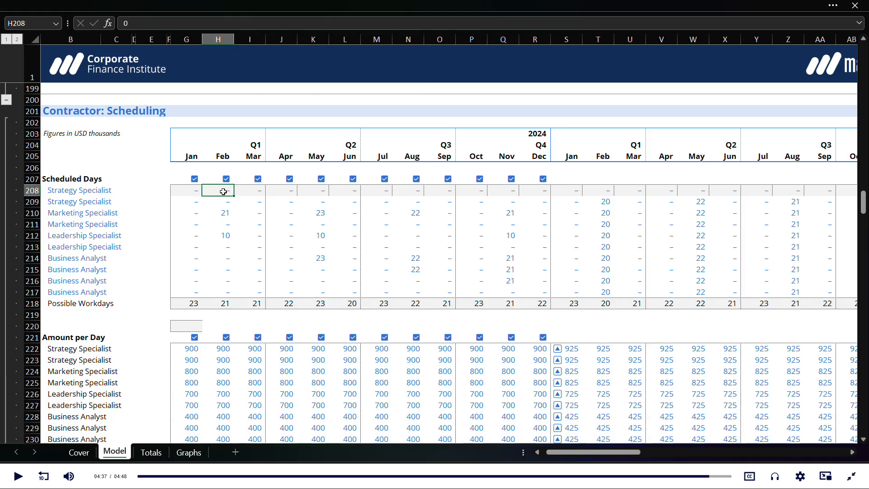
double_click(224, 192)
type("=")
left_click(226, 302)
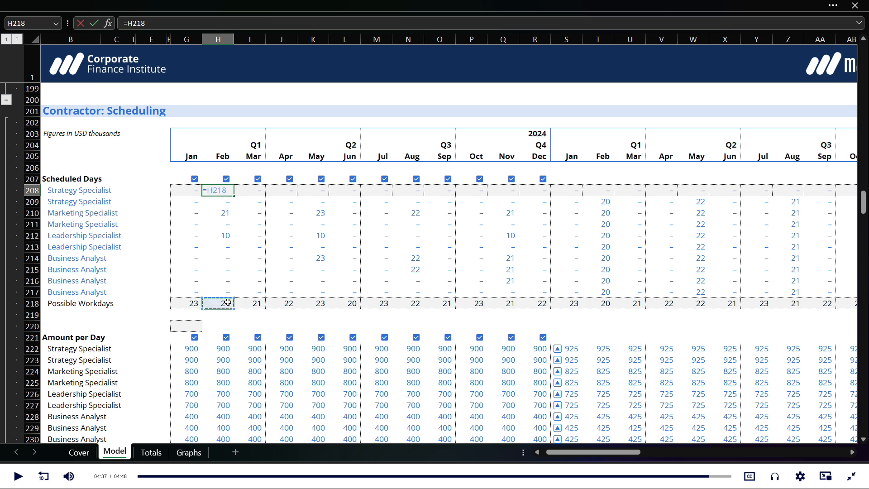
key("ctrl+Return")
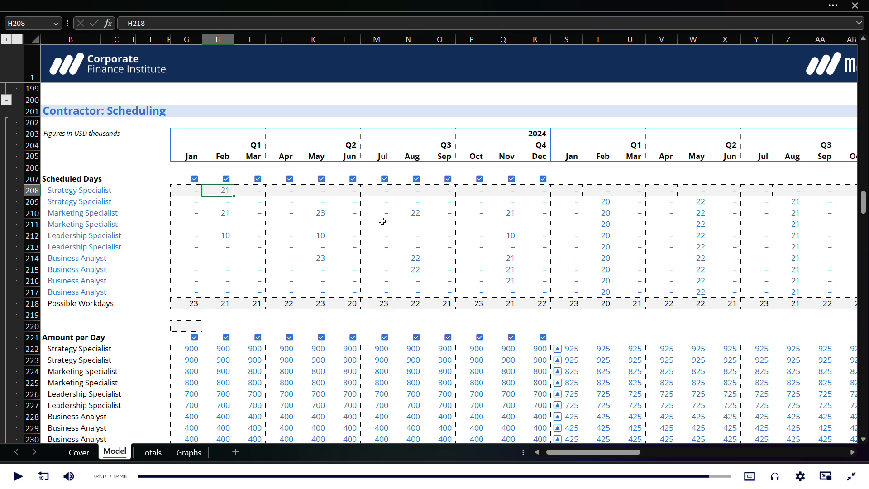
Copy the H208 link formula to the same specialist's May, August and November 2024 cells, K208, N208 and Q208
left_click(316, 193)
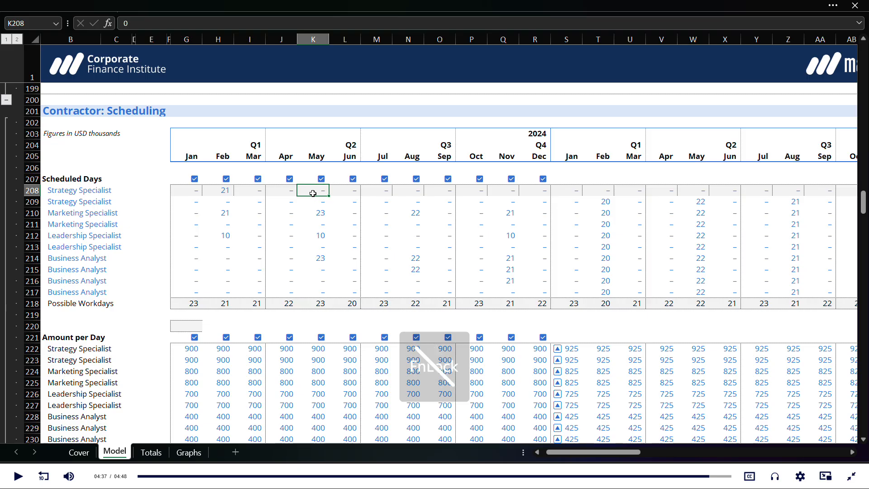
left_click(224, 193)
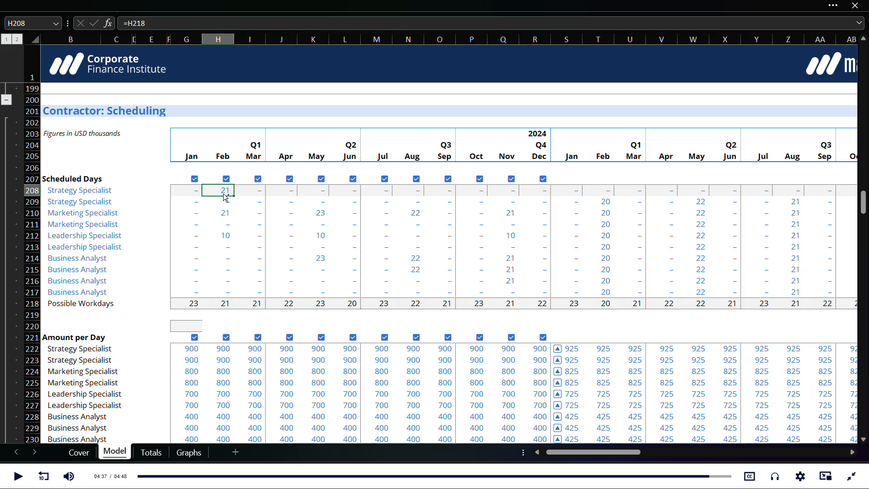
key("ctrl+c")
left_click(317, 192)
key("ctrl+v")
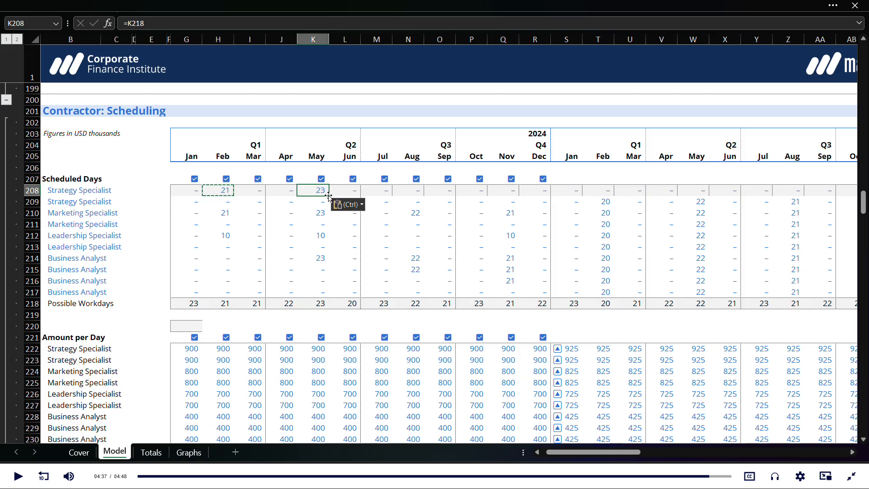
left_click(411, 192)
key("ctrl+v")
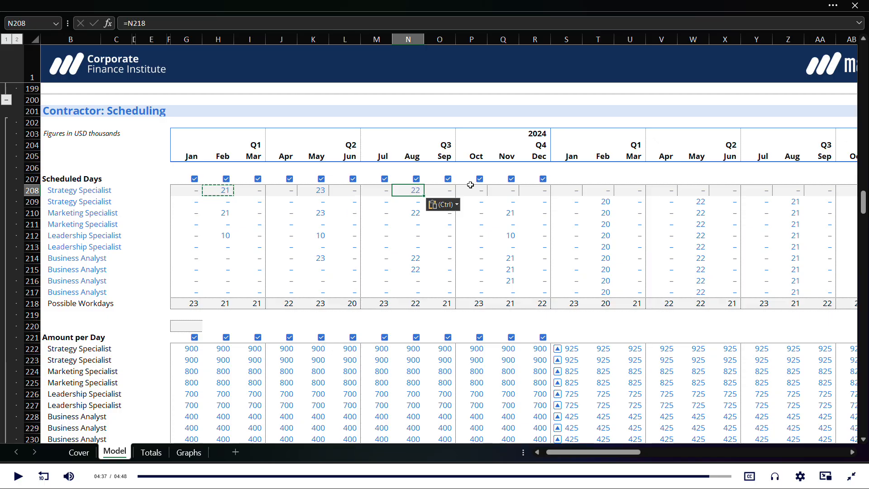
left_click(508, 192)
key("ctrl+v")
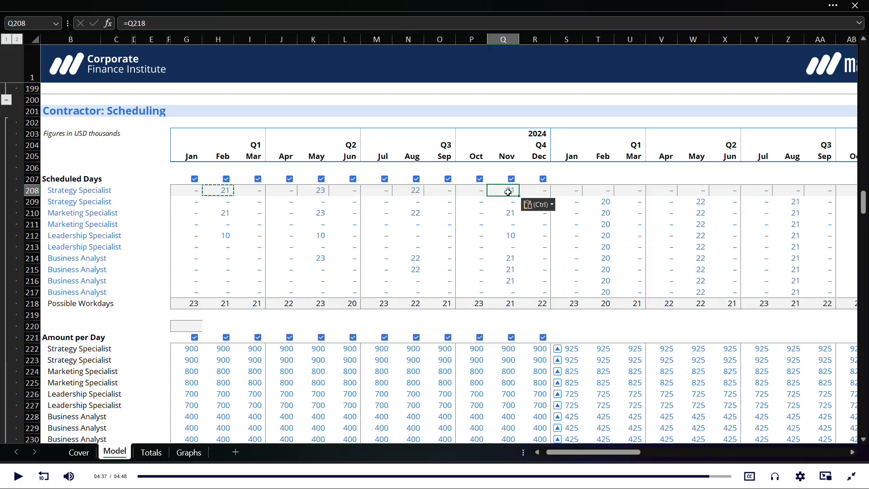
Paste the link formula into the specialist's February, May, August and November 2025 cells, T208, W208, Z208 and AC208
left_click(604, 192)
key("ctrl+v")
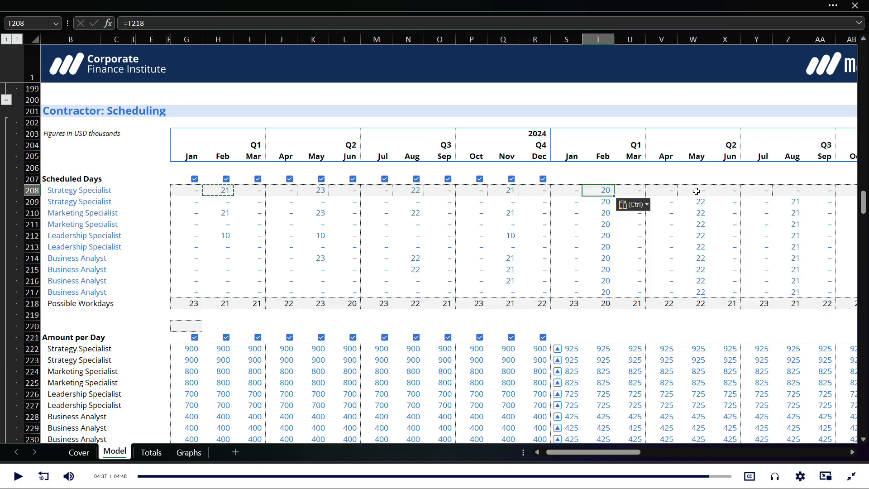
left_click(694, 191)
key("ctrl+v")
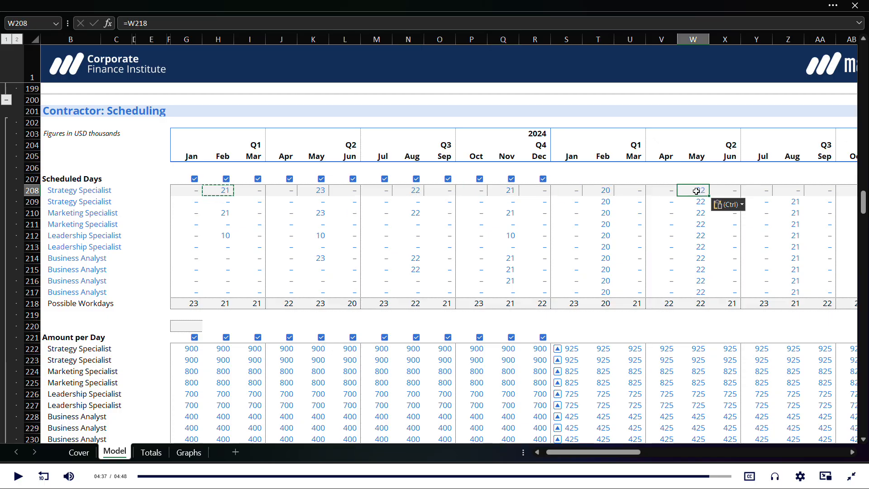
left_click(790, 193)
key("ctrl+v")
scroll(790, 193, "right", 4)
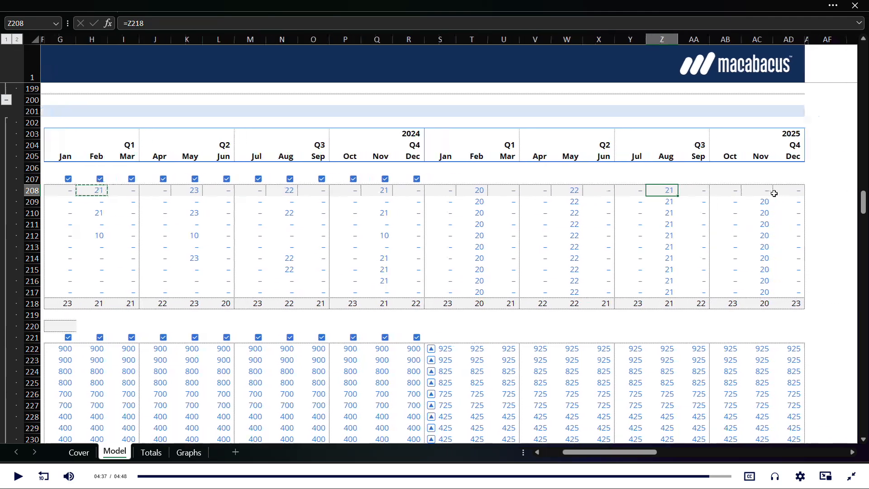
left_click(756, 191)
key("ctrl+v")
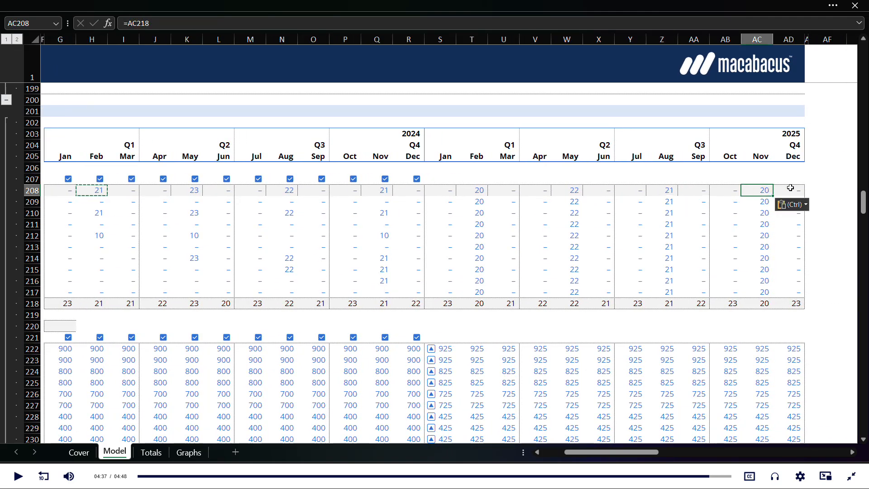
Convert the first Strategy Specialist's row G208:AD208 to hardcoded numbers with Paste Special Values, and check K208 and H208
left_click_drag(789, 189, 207, 194)
key("ctrl+c")
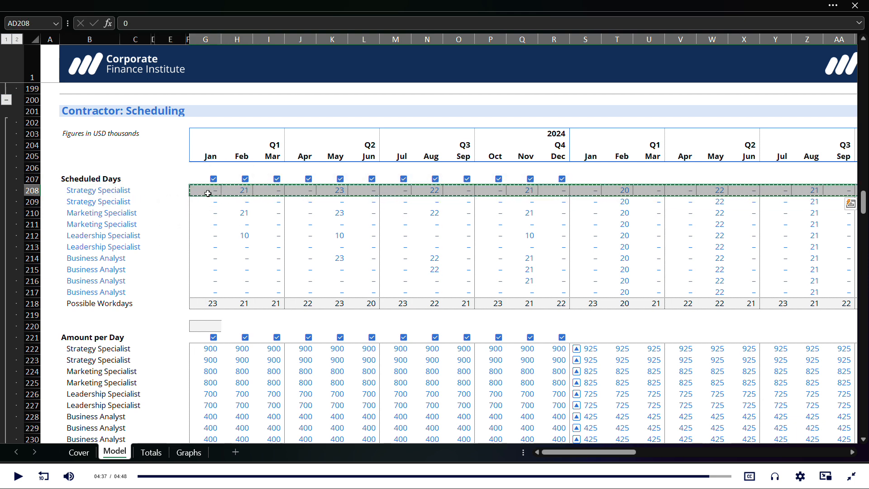
key("ctrl+alt+v")
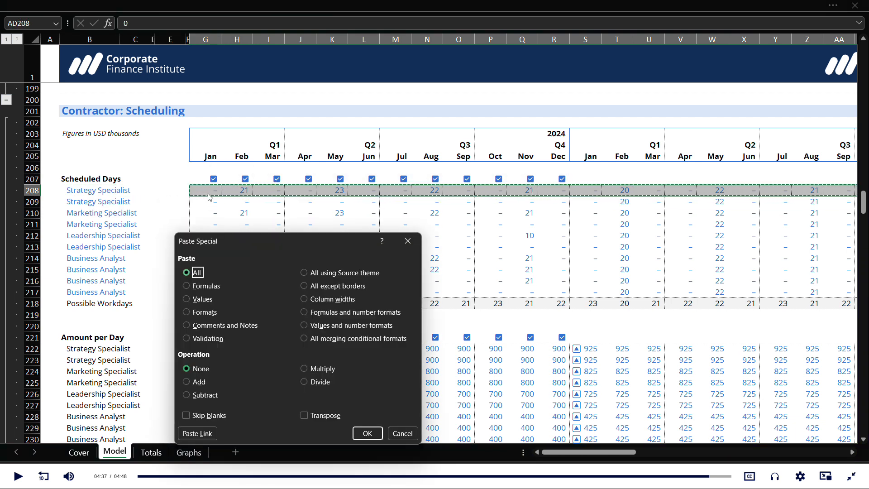
left_click(192, 300)
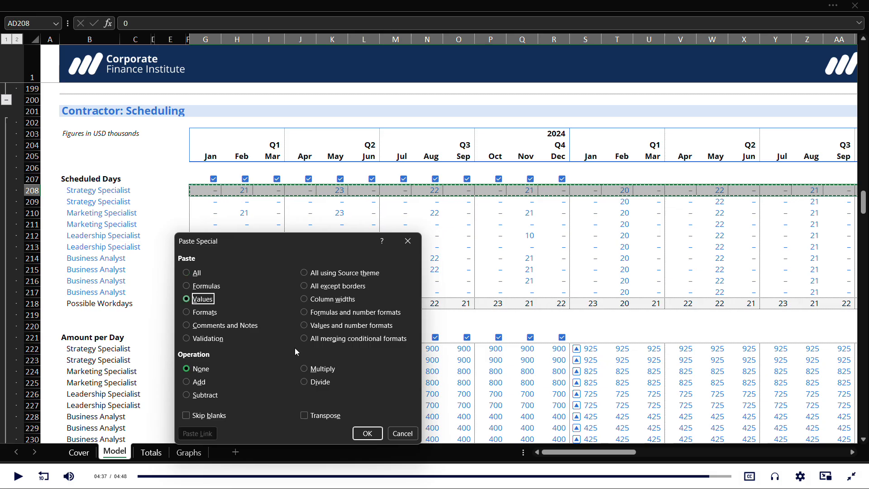
left_click(367, 433)
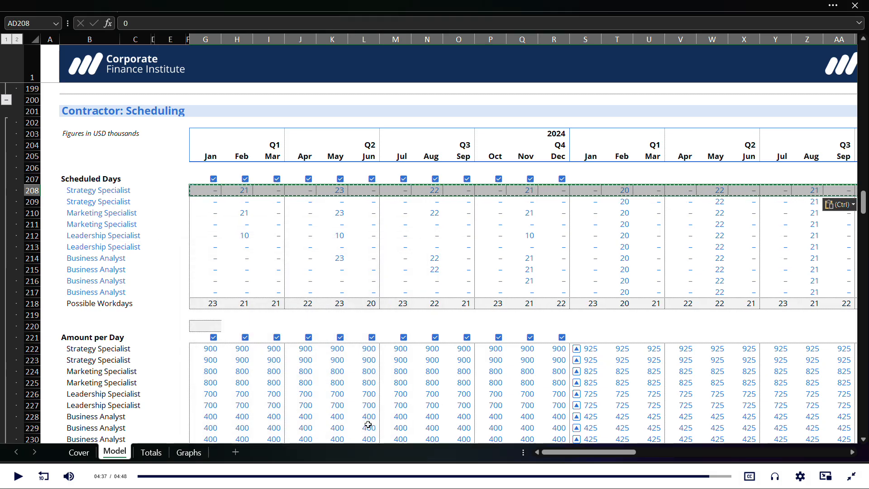
left_click(425, 246)
left_click(326, 211)
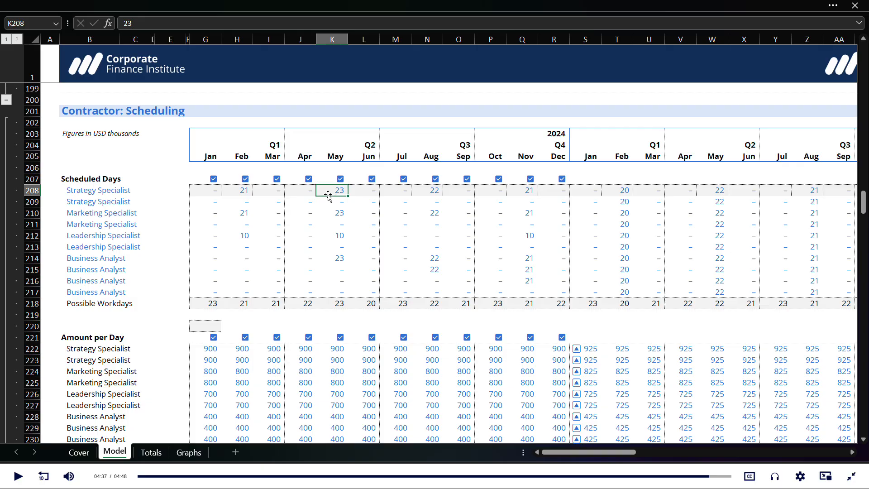
left_click(241, 192)
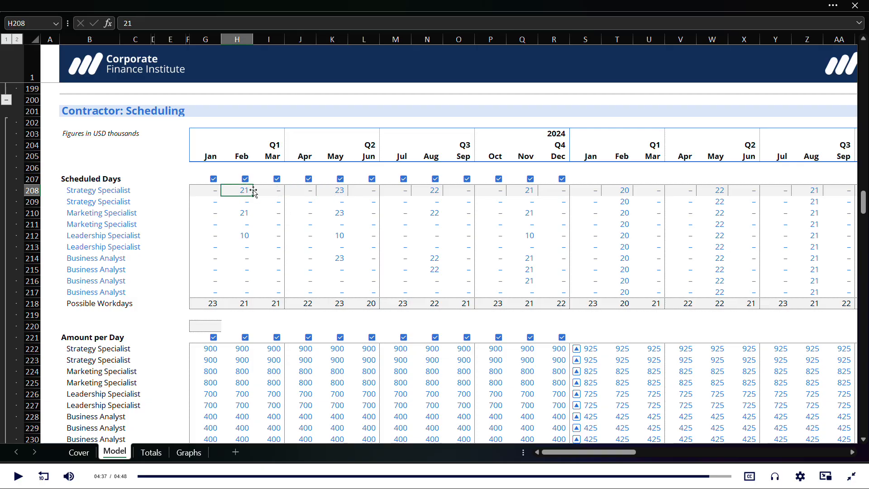
Glance at the Amount per Day and Contractor Expense sections, switch back to the course video and resume the lesson
left_click(169, 217)
scroll(169, 221, "down", 4)
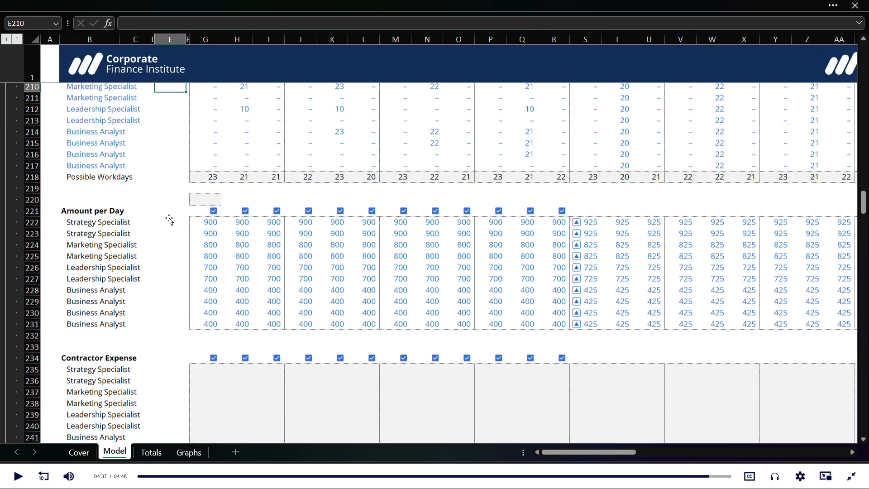
key("alt+Tab")
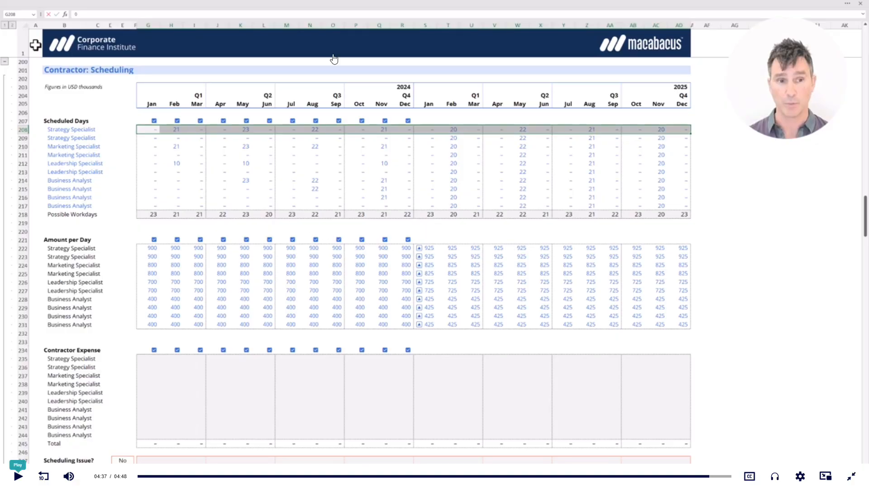
left_click(322, 102)
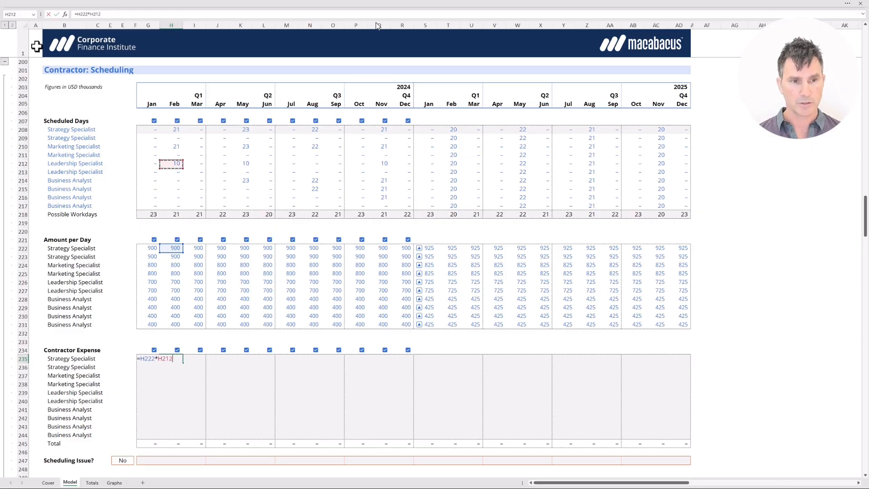
Enter the first Strategy Specialist's February 2024 contractor expense in H235 in thousands, using =H222*H208/1000
key("Return")
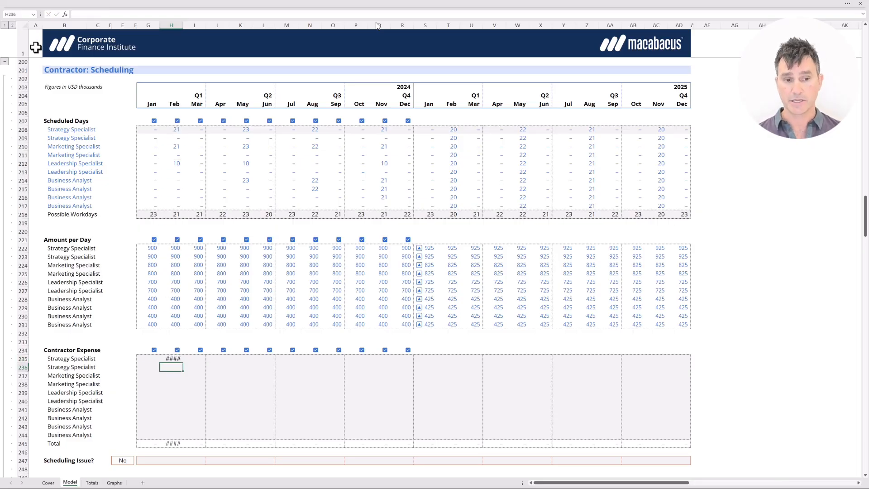
key("shift+Up")
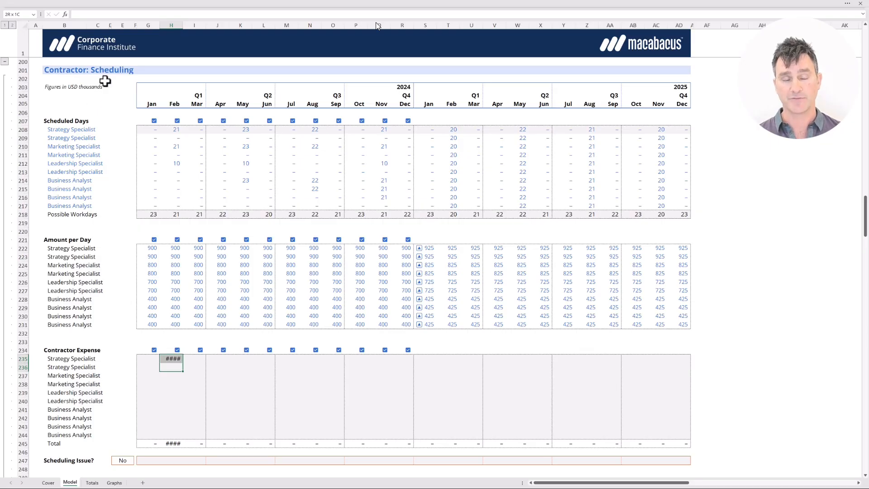
type("=H222*H208")
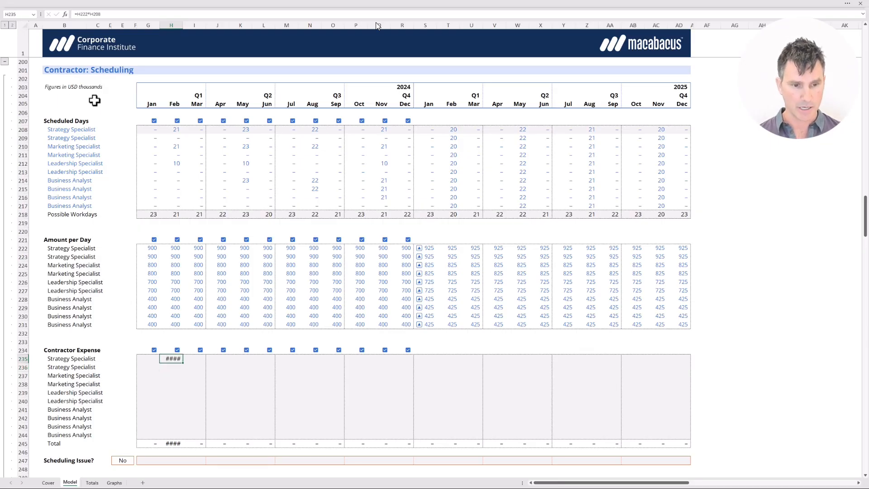
type("/1000")
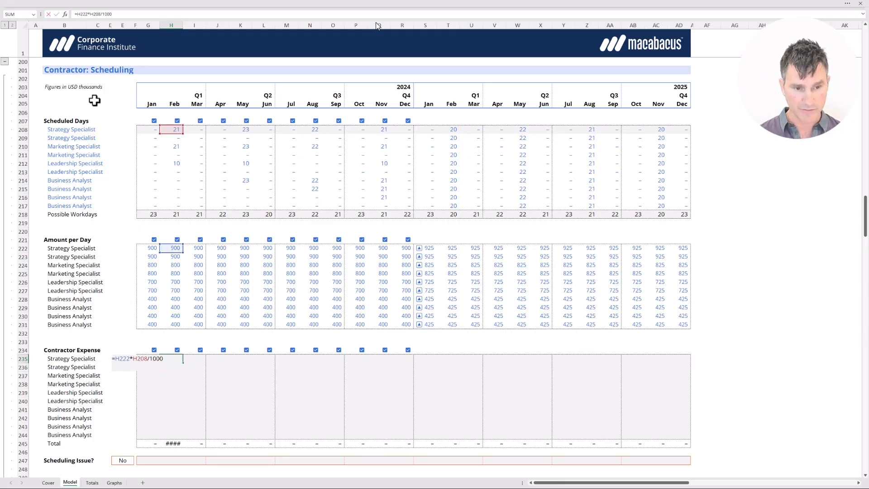
key("ctrl+Return")
Copy the H235 expense formula across the whole Contractor Expense block, G235:AD244, with Paste Special Formulas
key("ctrl+c")
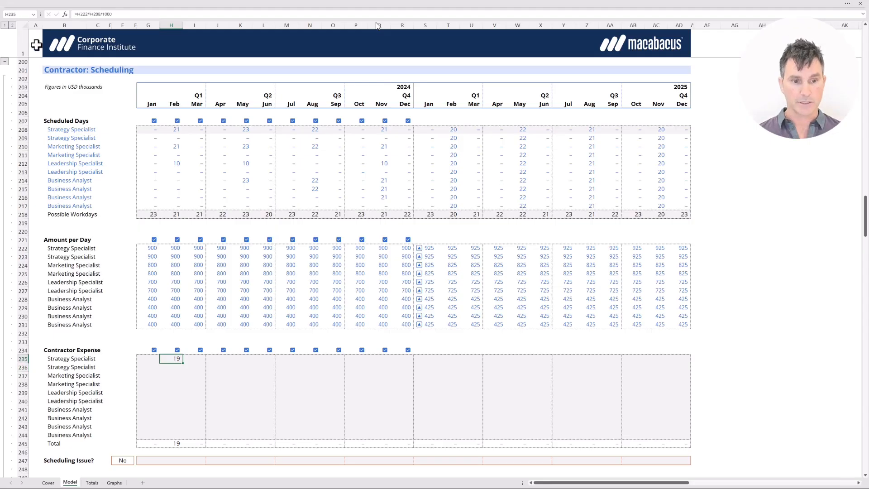
key("Left")
key("shift+Down")
key("shift+Down")
key("shift+Down")
key("shift+Down")
key("shift+Down")
key("shift+Down")
key("shift+Down")
key("shift+Down")
key("shift+Down")
key("shift+Right")
key("shift+Right")
key("shift+Right")
key("shift+Right")
key("shift+Right")
key("shift+Right")
key("shift+Right")
key("shift+Right")
key("shift+Right")
key("shift+Right")
key("shift+Right")
key("shift+Right")
key("shift+Right")
key("shift+Right")
key("shift+Right")
key("shift+Right")
key("shift+Right")
key("shift+Right")
key("shift+Right")
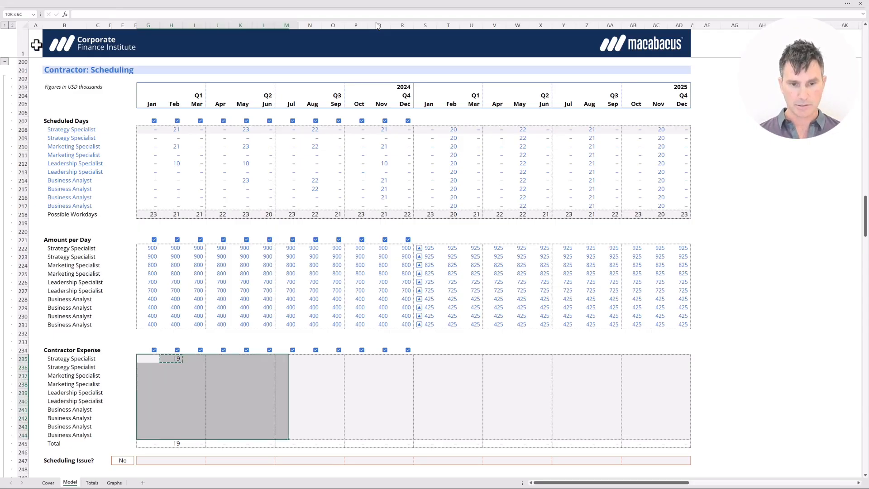
key("shift+Right")
key("shift+Right")
key("shift+Right")
key("shift+Right")
key("ctrl+alt+v")
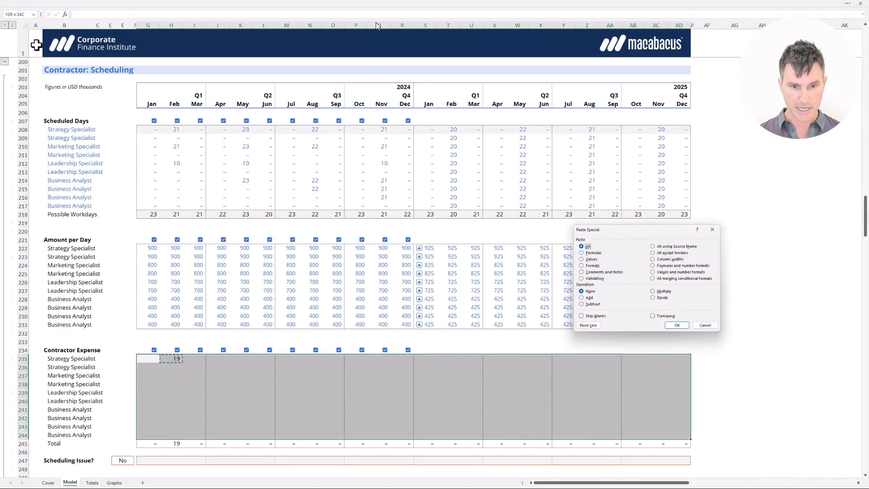
key("f")
key("Return")
key("Escape")
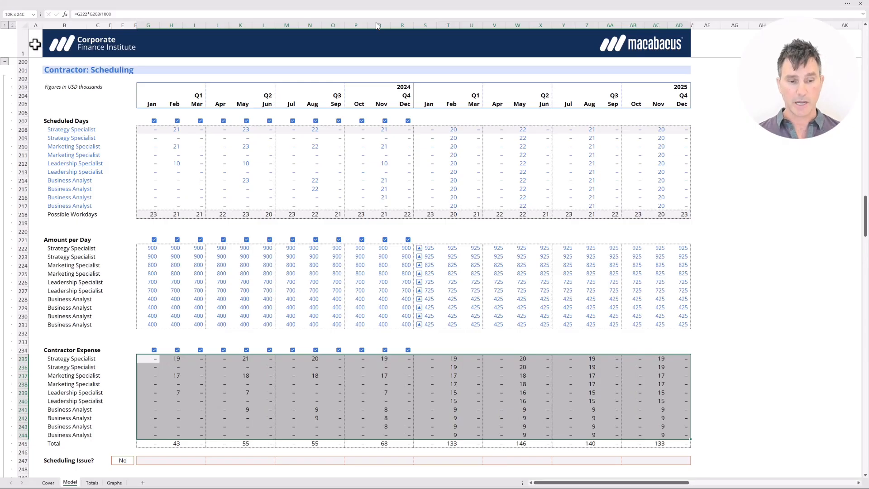
Examine the Contractor Expense totals and the Scheduling Issue? row below them
key("Down")
key("Down")
key("Down")
key("Down")
key("Down")
key("Down")
key("Down")
key("Down")
key("Down")
key("Down")
key("Down")
key("shift+Down")
key("shift+Right")
key("shift+Right")
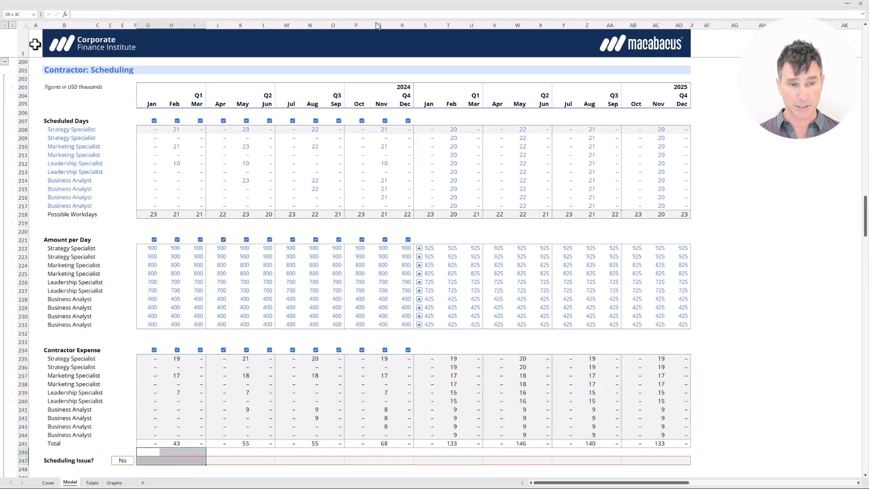
Shade the empty check row G220:AD220 between Possible Workdays and Amount per Day with a light orange fill
key("Up")
key("Up")
key("Up")
key("Up")
key("Up")
key("Up")
key("Up")
key("Up")
key("Up")
key("Up")
key("Up")
key("Up")
key("Up")
key("Up")
key("Up")
key("Up")
key("Up")
key("Up")
key("Up")
key("Up")
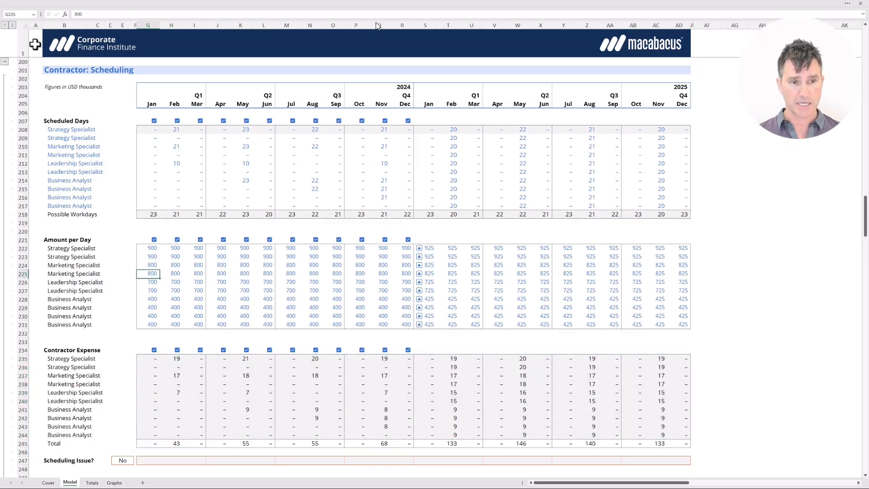
key("shift+Right")
key("shift+Right")
key("shift+Right")
key("shift+Right")
key("ctrl+shift+Right")
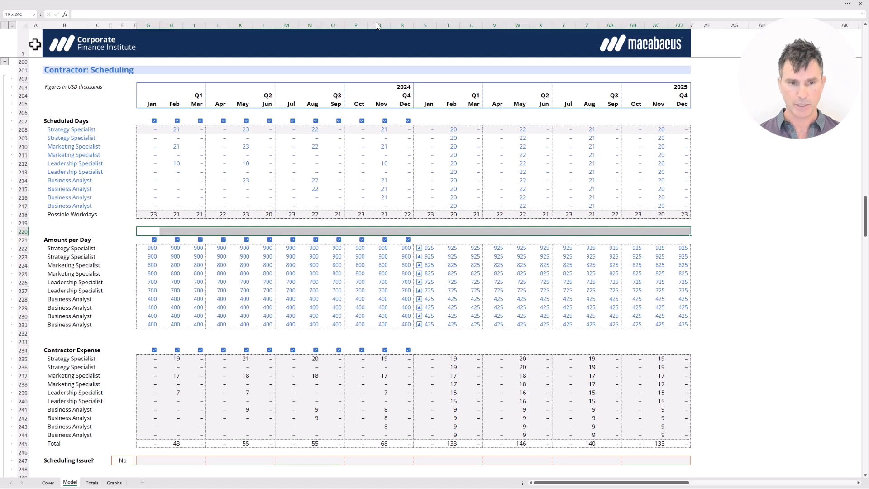
key("alt")
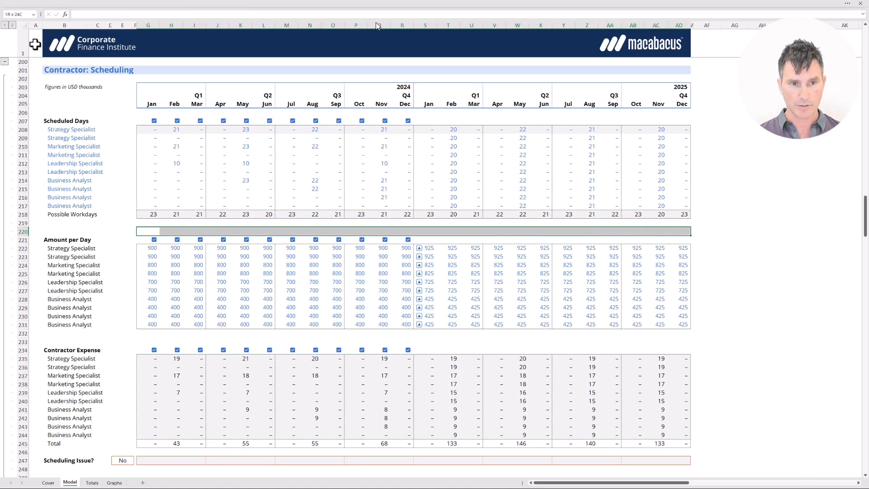
key("h")
key("h")
key("Down")
key("Right")
key("Right")
key("Right")
key("Right")
key("Right")
key("Return")
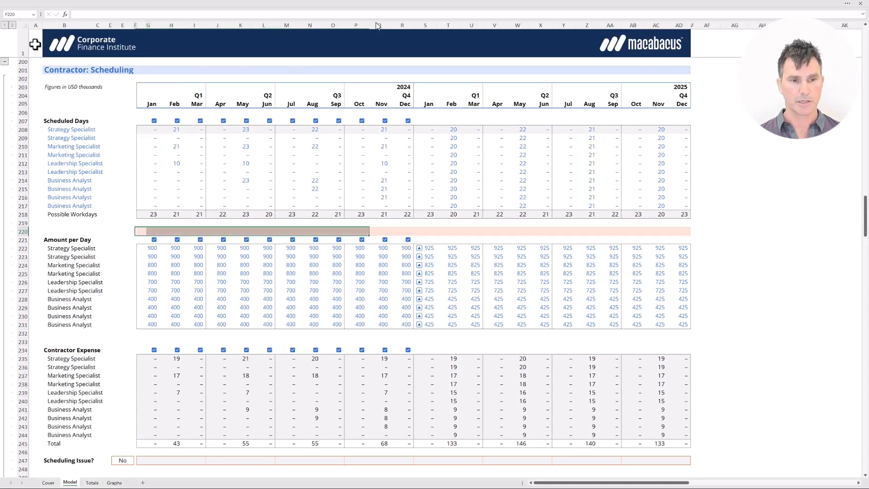
Enter the January 2024 scheduling check in G220 as =MAX(G208:G217)-G218, comparing the highest scheduled days with Possible Workdays
key("ctrl+shift+Left")
key("shift+Left")
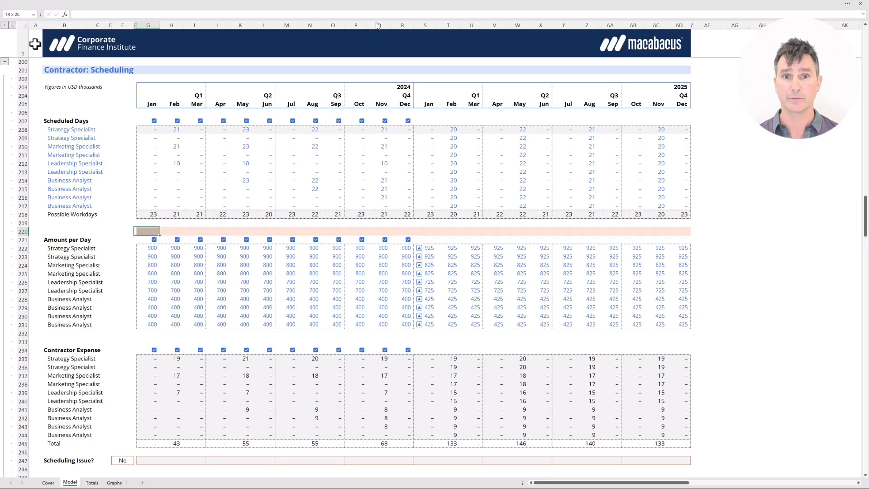
type("=MA")
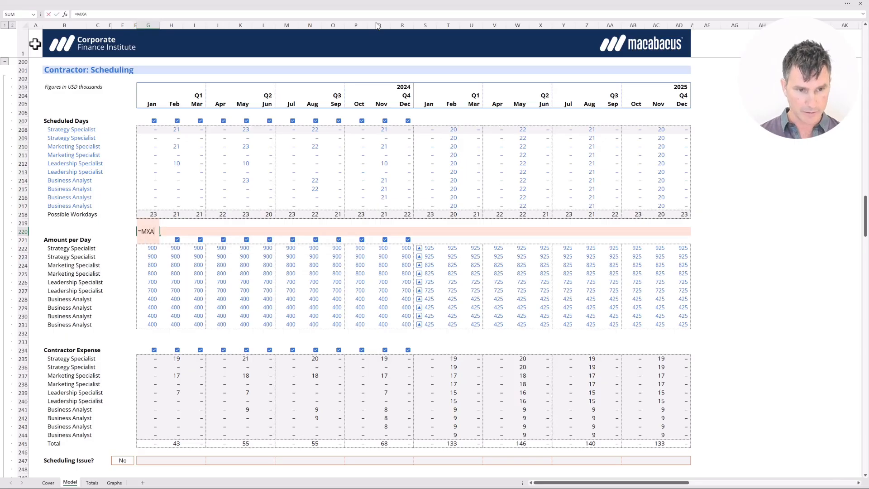
type("X(")
key("Up")
key("Up")
key("Up")
key("shift+Up")
key("shift+Up")
key("shift+Up")
key("shift+Up")
key("shift+Up")
key("shift+Up")
key("shift+Up")
key("shift+Up")
key("shift+Up")
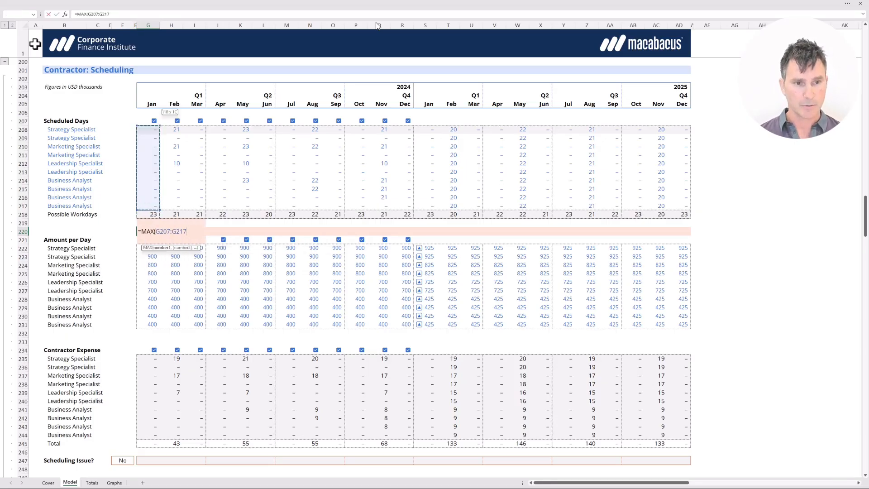
type(")-")
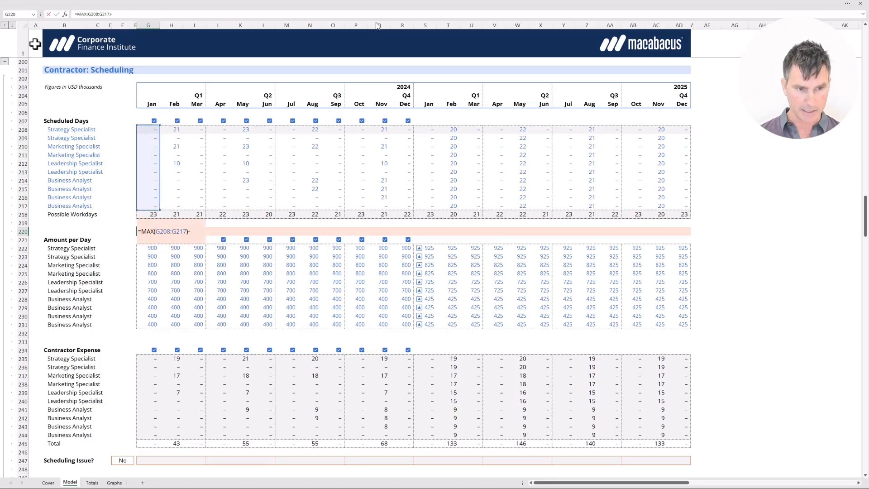
key("Up")
key("Up")
key("Return")
key("Up")
Fill the G220 scheduling check formula right through December 2025, across G220:AD220
key("shift+Right")
key("shift+Right")
key("shift+Right")
key("shift+Right")
key("shift+Right")
key("shift+Right")
key("shift+Right")
key("shift+Right")
key("shift+Right")
key("shift+Right")
key("shift+Right")
key("shift+Right")
key("shift+Right")
key("shift+Right")
key("shift+Right")
key("shift+Right")
key("shift+Right")
key("shift+Right")
key("shift+Right")
key("shift+Right")
key("shift+Right")
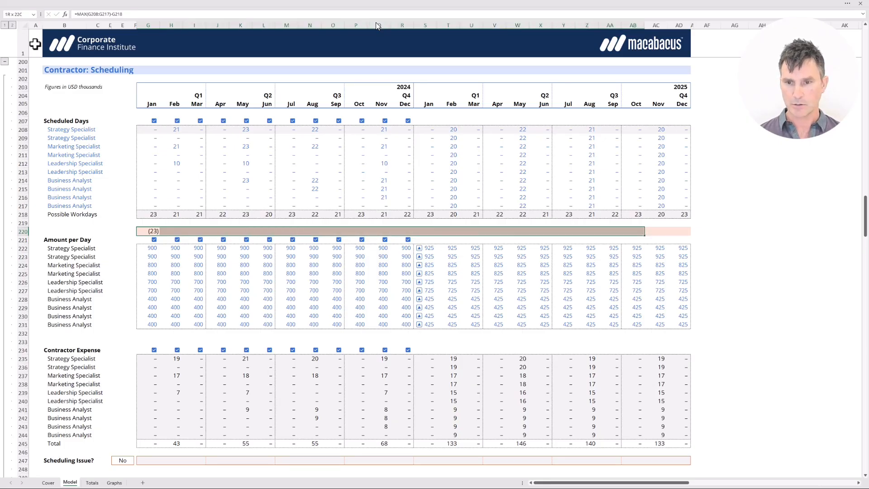
key("ctrl+r")
Set January 2024 scheduled days for the first Strategy Specialist (G208) to 25 to test the scheduling check
key("Left")
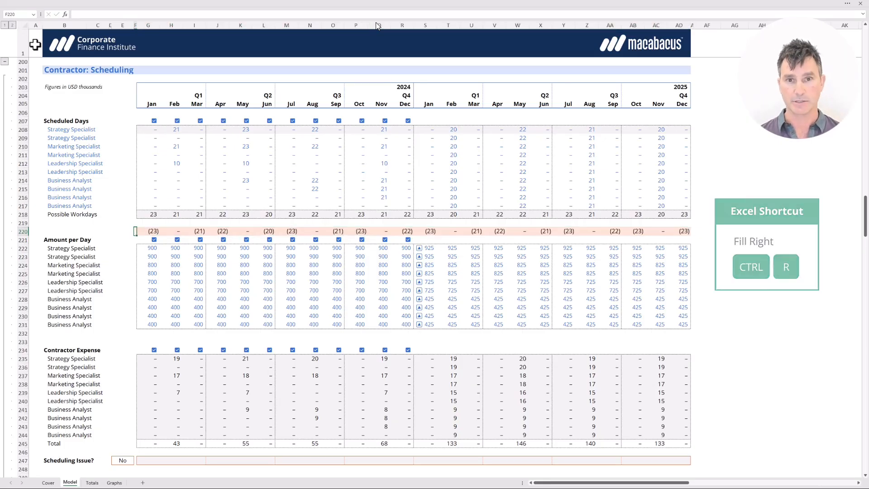
key("shift+Right")
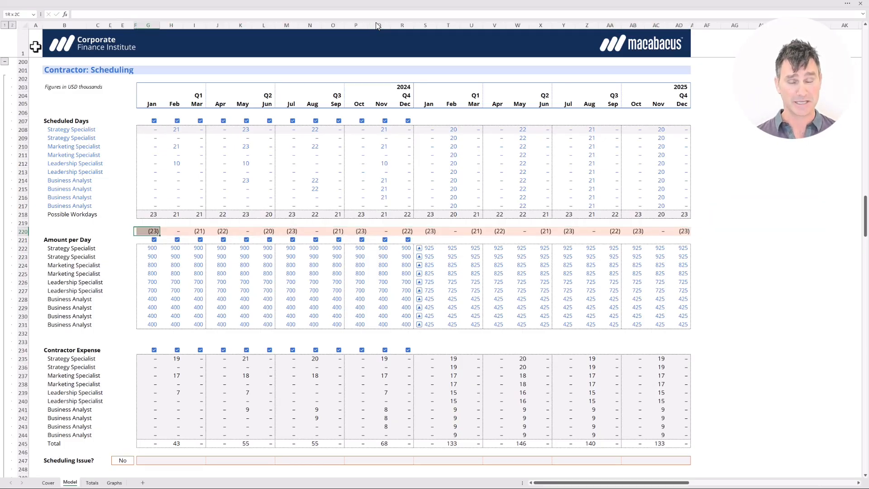
key("Right")
key("Up")
key("shift+Up")
key("Up")
key("Up")
key("Up")
key("Up")
key("Up")
key("Up")
key("Up")
key("Up")
key("Up")
key("Up")
key("Up")
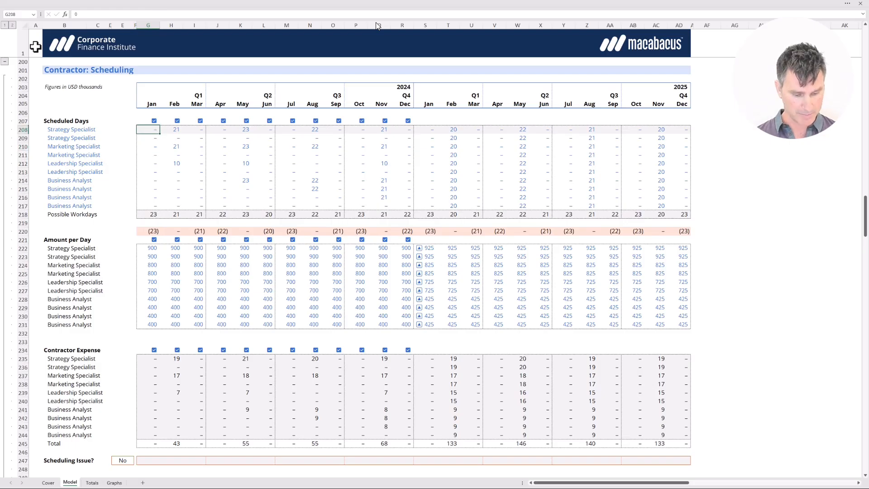
type("25")
key("Return")
Examine the January 2024 check result in G220 and the negative differences across the remaining months of row 220
key("Down")
key("Down")
key("Down")
key("Down")
key("Down")
key("Down")
key("Down")
key("Down")
key("Down")
key("Down")
key("Down")
key("Left")
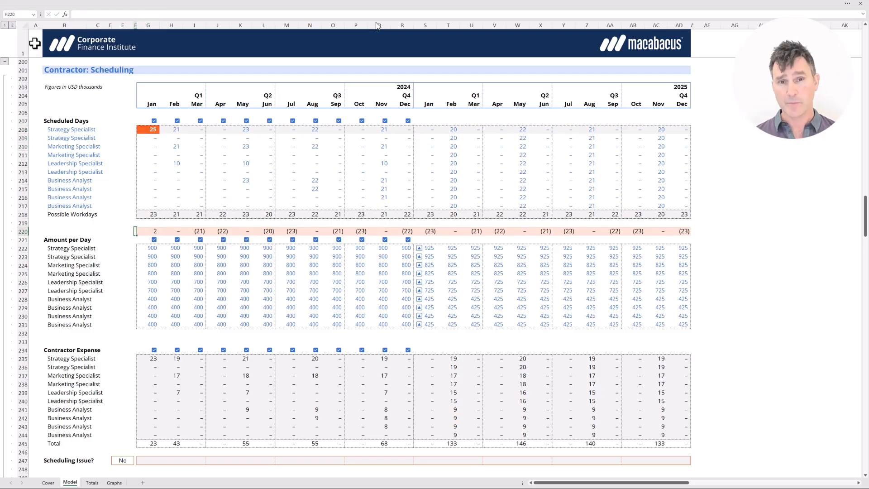
key("Right")
key("ctrl+shift+Right")
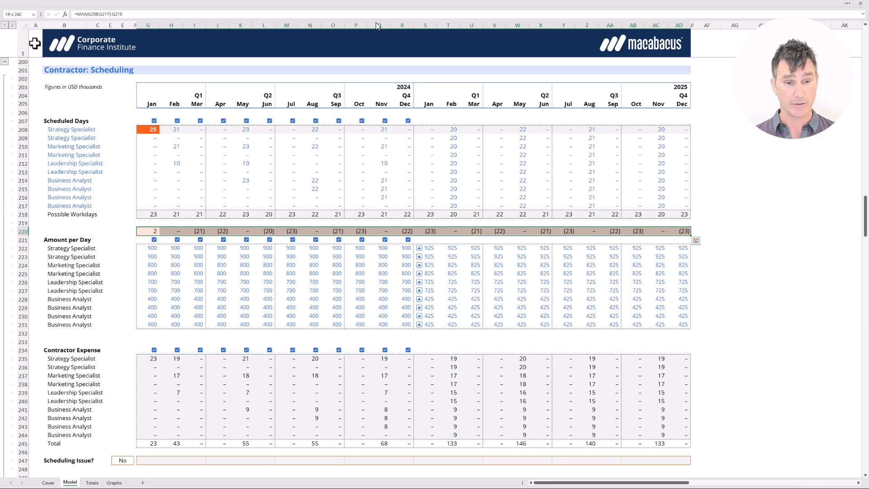
key("Right")
key("ctrl+shift+Right")
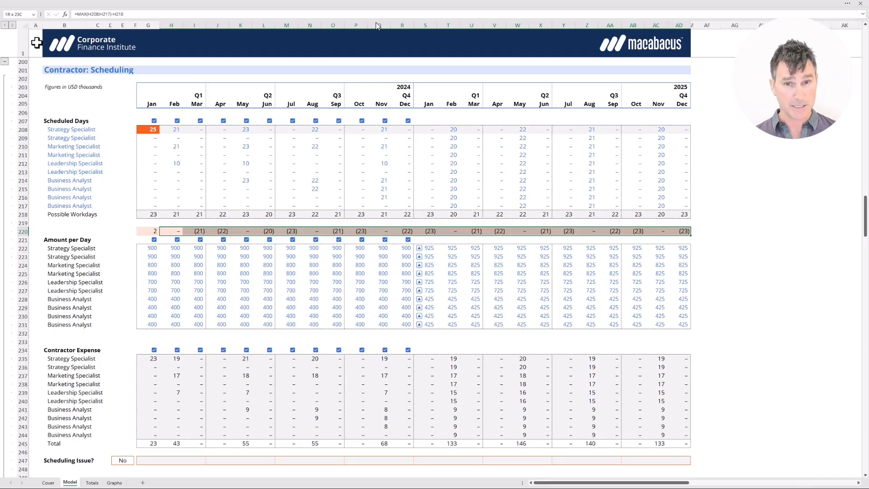
key("Left")
key("Right")
key("ctrl+shift+Right")
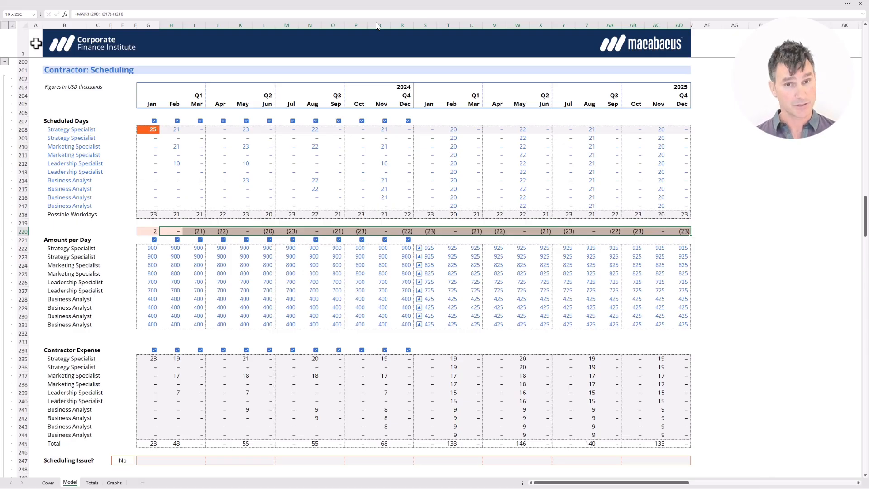
Wrap the March 2024 check in I220 in an outer MAX with a zero floor: =MAX(MAX(I208:I217)-I218,0)
key("Right")
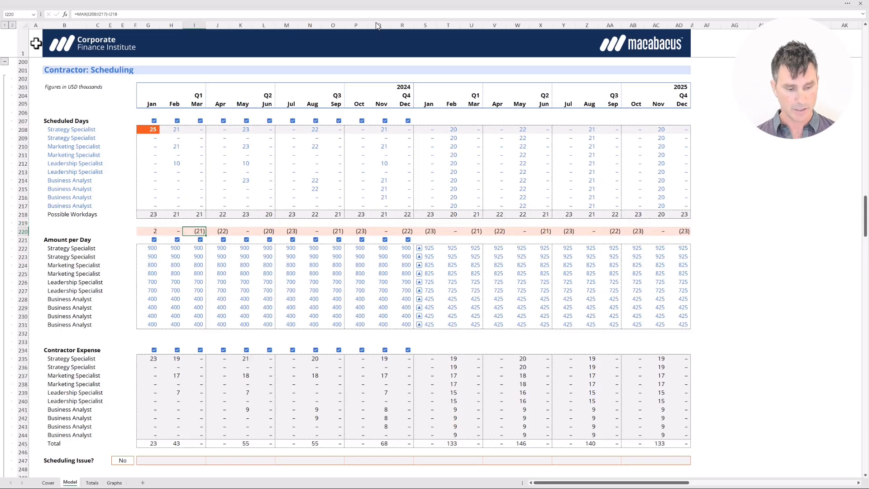
key("F2")
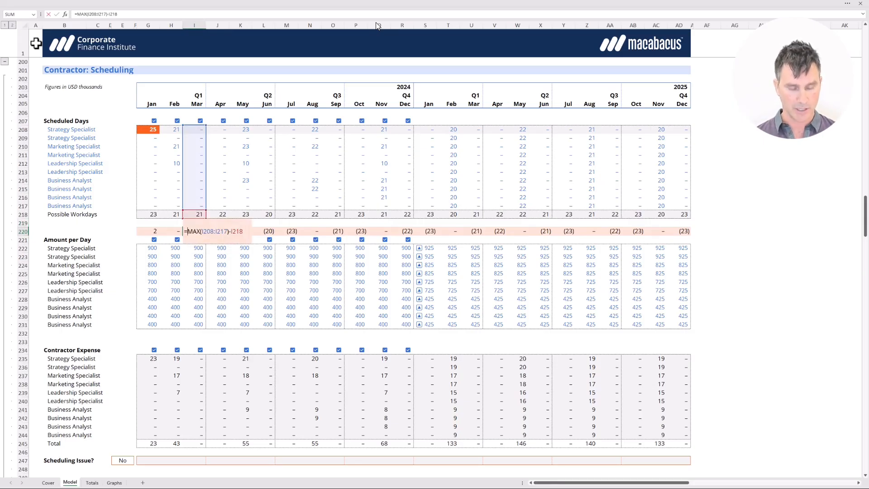
type("MAX(")
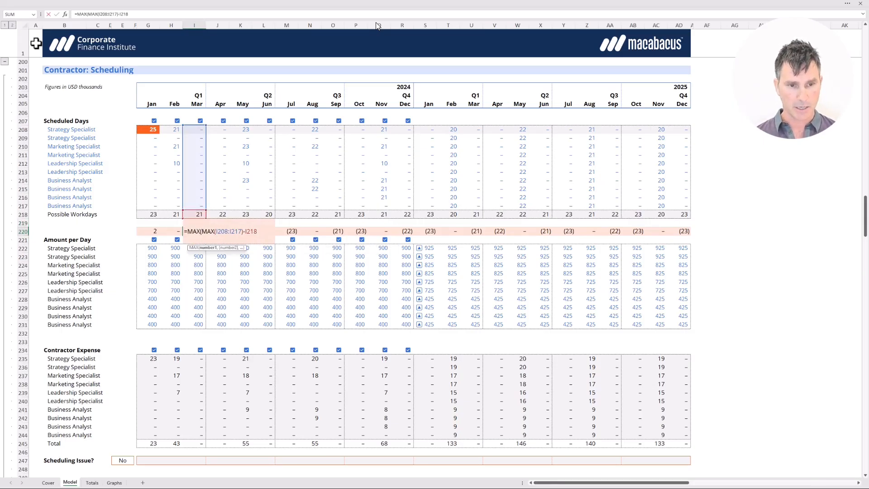
key("shift+Right")
key("shift+Right")
key("shift+Right")
key("shift+Right")
key("shift+Right")
key("shift+Right")
key("shift+Right")
key("shift+Right")
key("shift+Right")
key("shift+Right")
key("shift+Right")
key("shift+Right")
key("shift+Right")
key("shift+Right")
key("shift+Right")
key("shift+Right")
key("shift+Right")
key("shift+Right")
key("shift+Right")
key("Right")
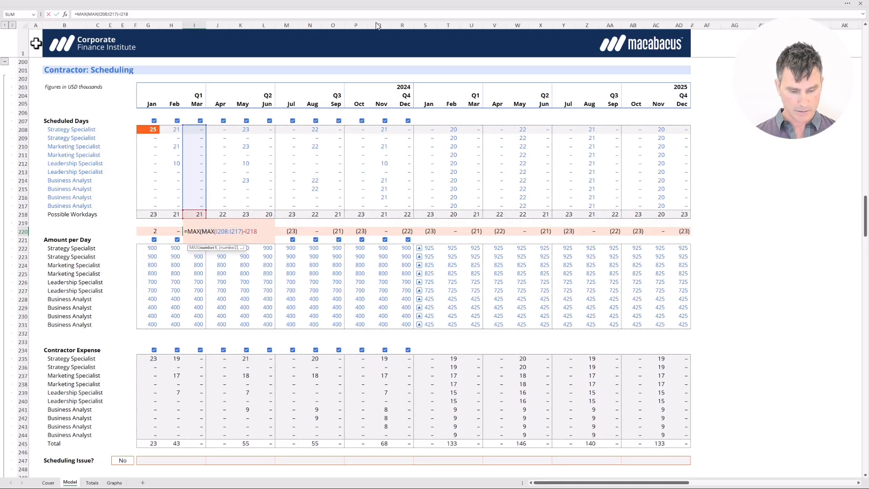
type(",0)")
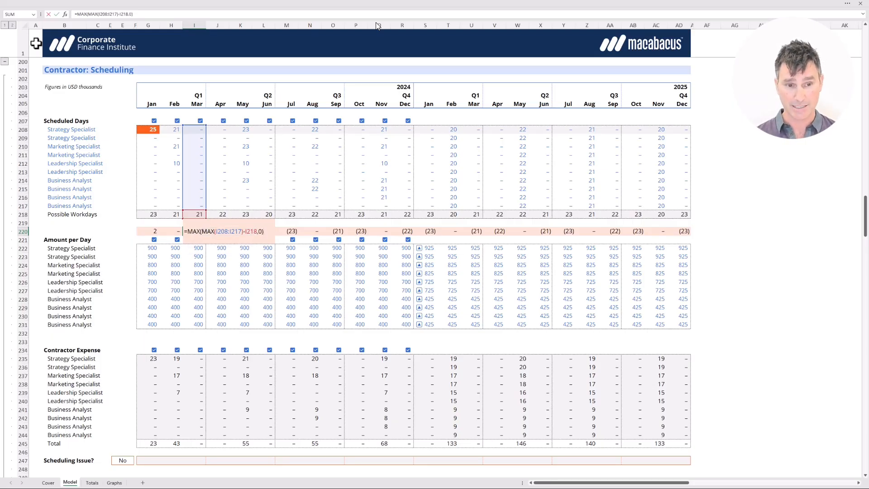
key("Return")
key("Up")
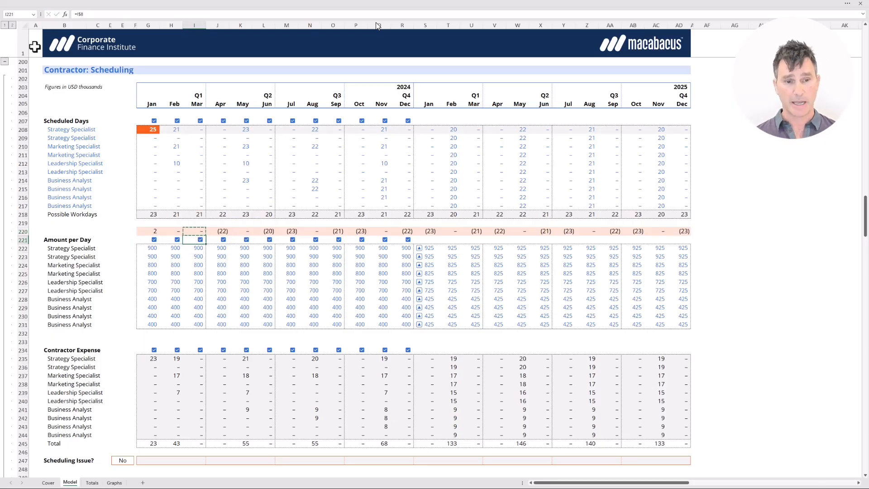
Copy the zero-floored check formula from I220 across the whole row, G220:AD220
key("ctrl+c")
key("Left")
key("Left")
key("ctrl+shift+Right")
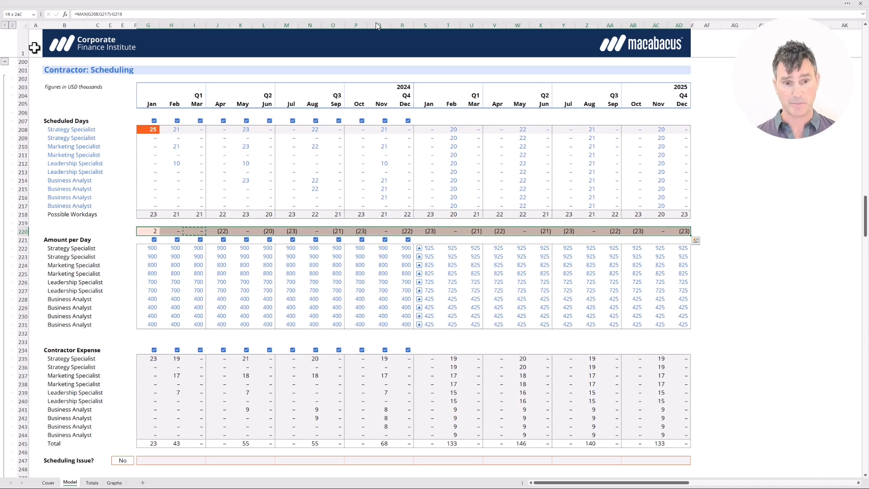
key("ctrl+v")
key("Left")
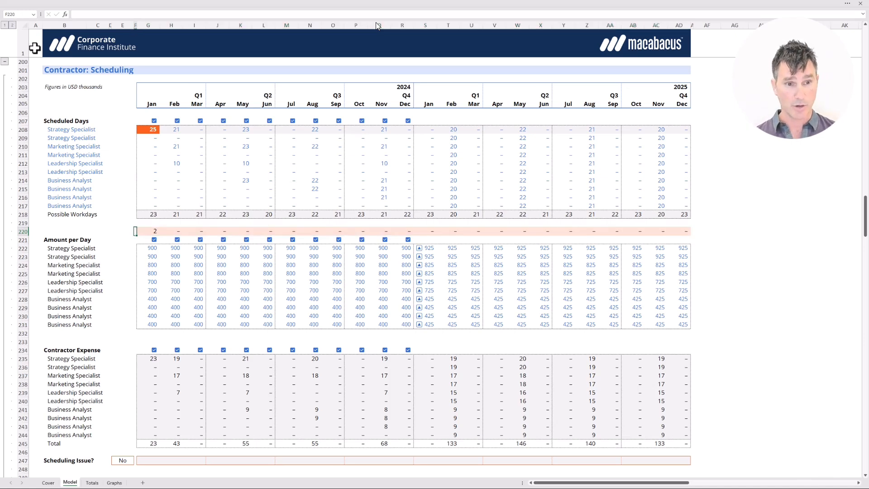
key("Right")
key("ctrl+shift+Right")
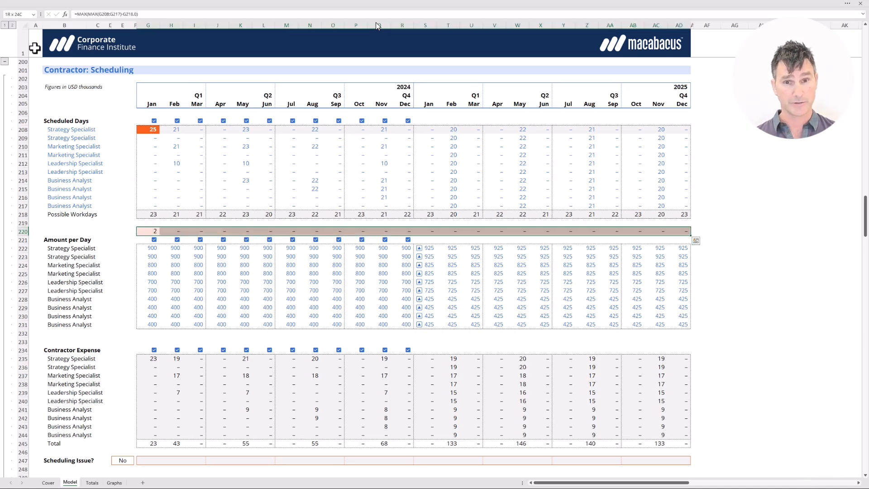
Copy the formula text from G220 into G247 of the Scheduling Issue? row as =MAX(MAX(G208:G217)-G218,0)
key("ctrl+shift+Left")
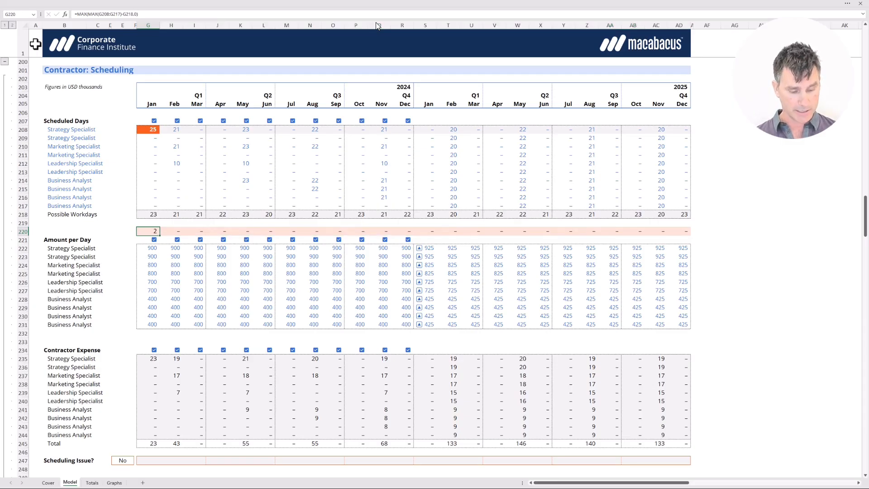
key("F2")
key("ctrl+shift+Left")
key("ctrl+shift+Left")
key("ctrl+shift+Left")
key("ctrl+shift+Left")
key("ctrl+shift+Left")
key("ctrl+shift+Left")
key("ctrl+shift+Left")
key("ctrl+shift+Left")
key("ctrl+shift+Left")
key("ctrl+shift+Left")
key("ctrl+shift+Left")
key("ctrl+shift+Left")
key("ctrl+shift+Left")
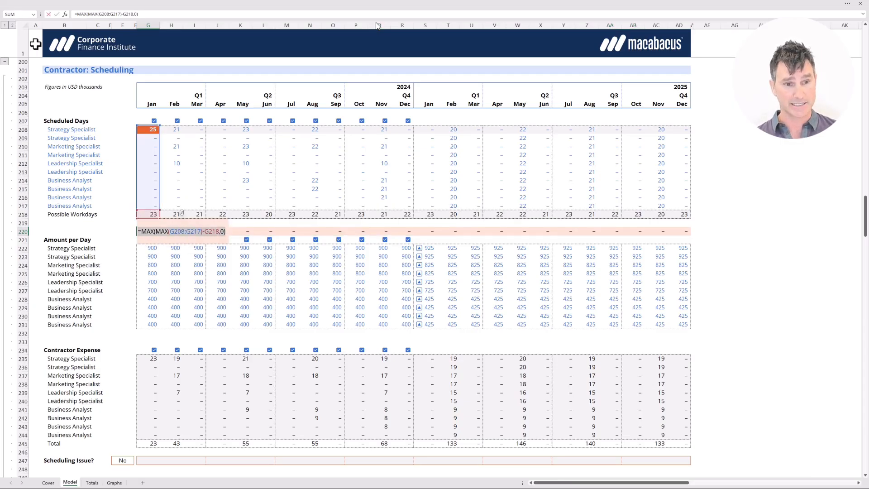
key("ctrl+c")
key("Return")
key("Down")
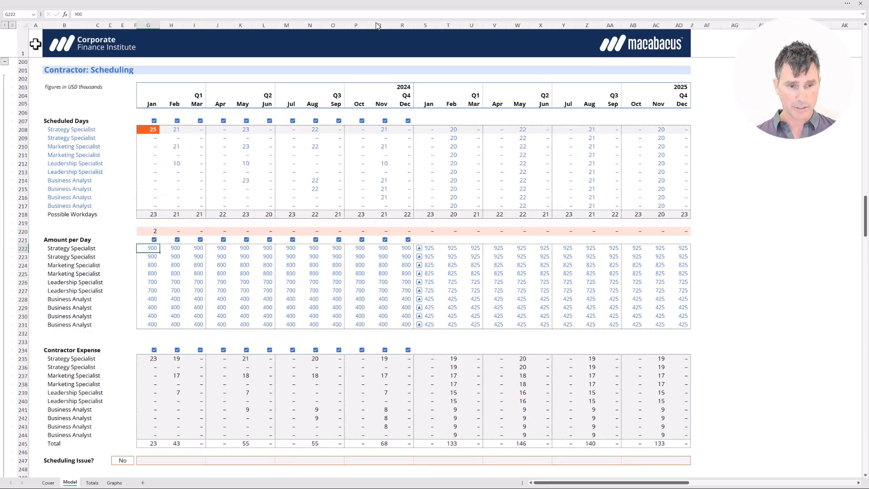
key("ctrl+Down")
key("ctrl+Down")
key("ctrl+Down")
key("Down")
key("Down")
key("F2")
key("ctrl+v")
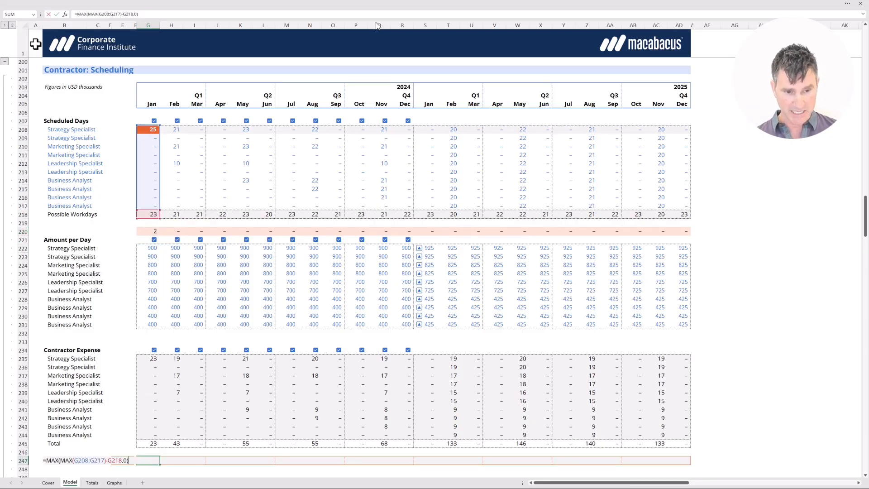
key("ctrl+Return")
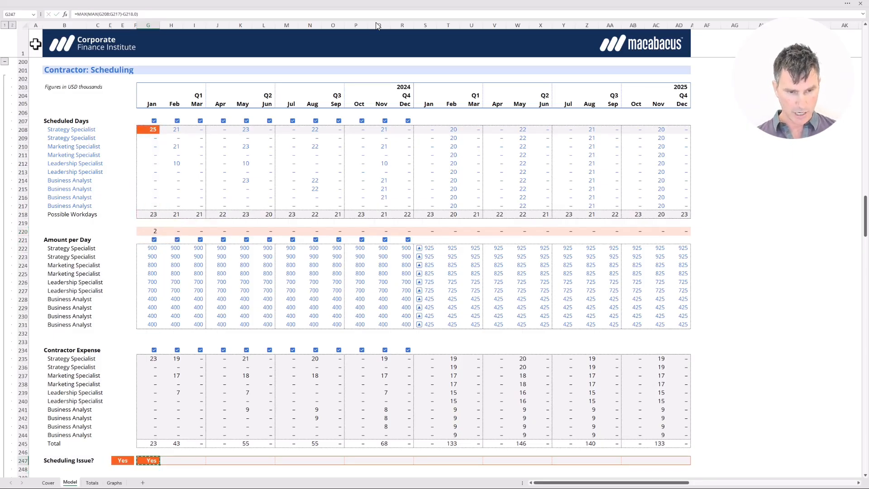
Paste only the G247 formula across the Scheduling Issue? row through December 2025, G247:AD247
key("shift+Right")
key("shift+Right")
key("shift+Right")
key("shift+Right")
key("shift+Right")
key("shift+Right")
key("shift+Right")
key("shift+Right")
key("shift+Right")
key("shift+Right")
key("shift+Right")
key("shift+Right")
key("shift+Right")
key("shift+Right")
key("shift+Right")
key("shift+Right")
key("shift+Right")
key("shift+Right")
key("shift+Right")
key("shift+Right")
key("ctrl+alt+v")
key("f")
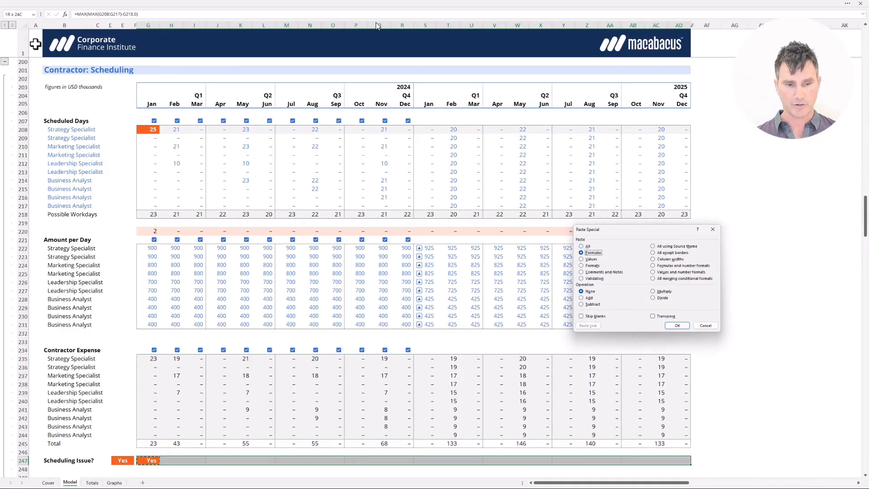
key("Return")
key("ctrl+shift+Left")
key("ctrl+shift+Right")
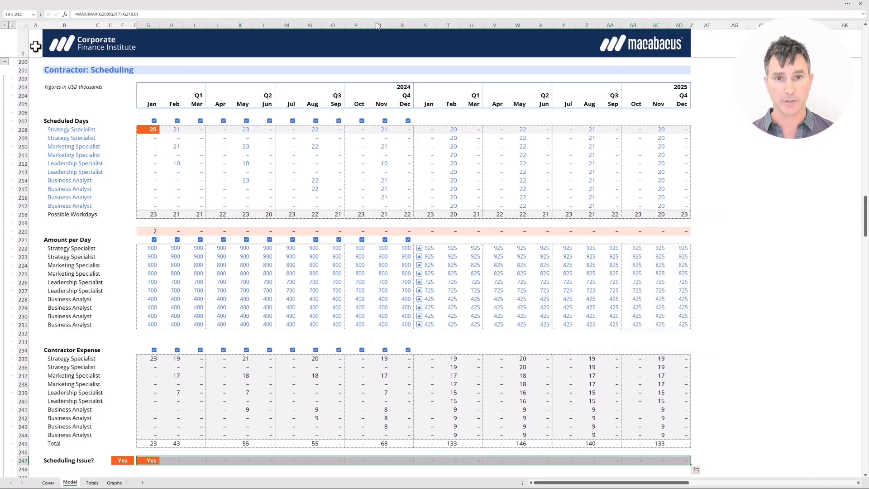
Link the Scheduling Issue for Contractors check in N17 of the Cover sheet to the overall Scheduling Issue? flag, =Model!E247
key("Up")
key("shift+Down")
key("Left")
key("Left")
key("shift+Down")
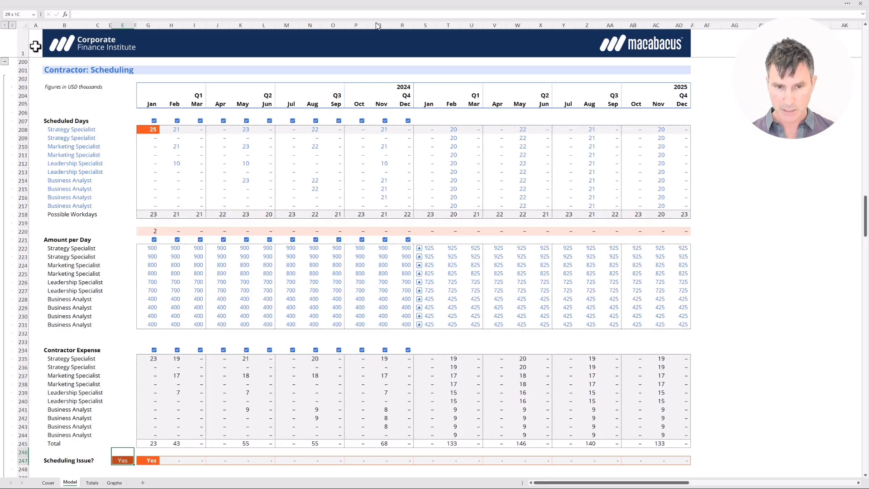
key("ctrl+Page_Up")
key("shift+Right")
key("shift+Right")
key("shift+Right")
key("Left")
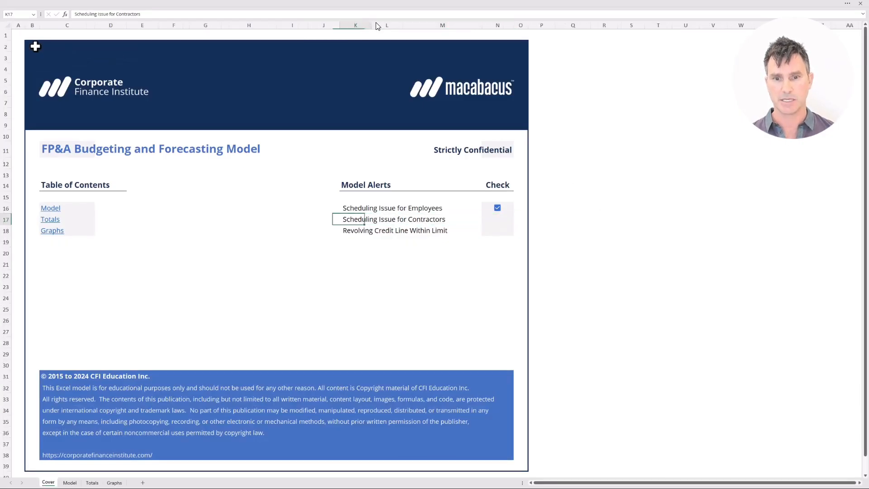
key("Right")
key("Right")
key("Right")
type("=")
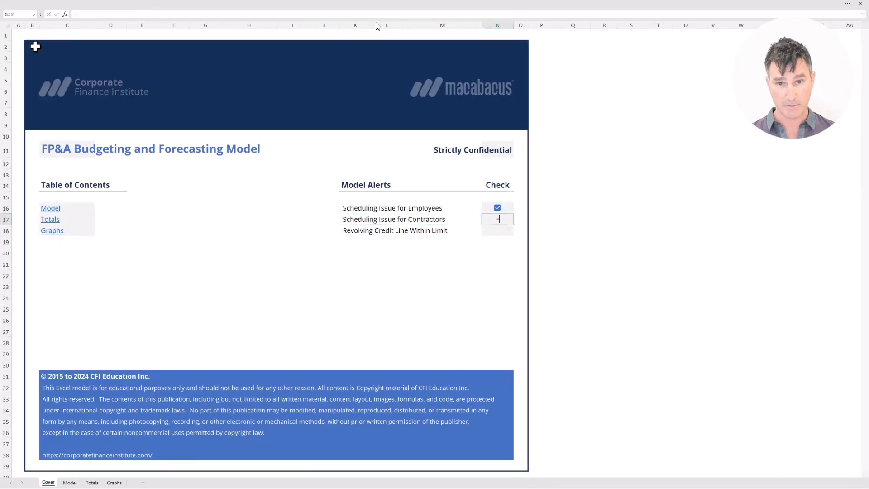
key("ctrl+Page_Down")
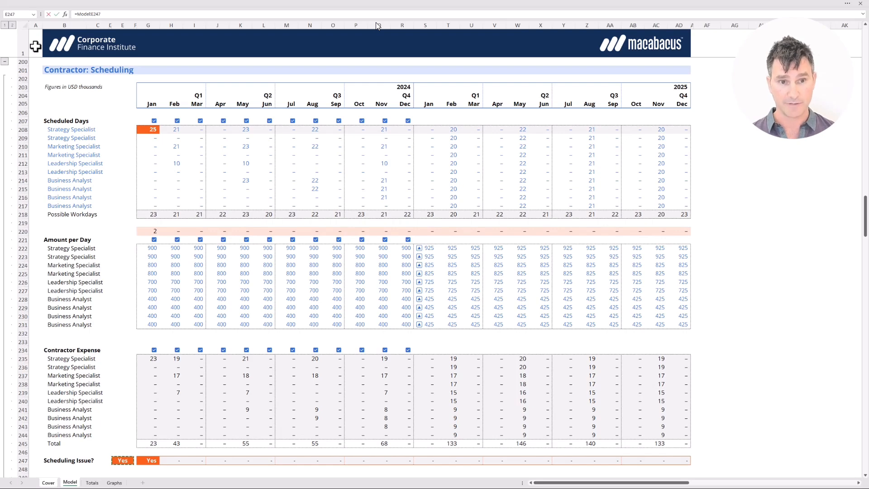
key("Escape")
Review the Scheduling Issue for Contractors alert on the Cover sheet and return to the Model sheet
key("Left")
key("Left")
key("Left")
key("shift+Right")
key("shift+Right")
key("shift+Right")
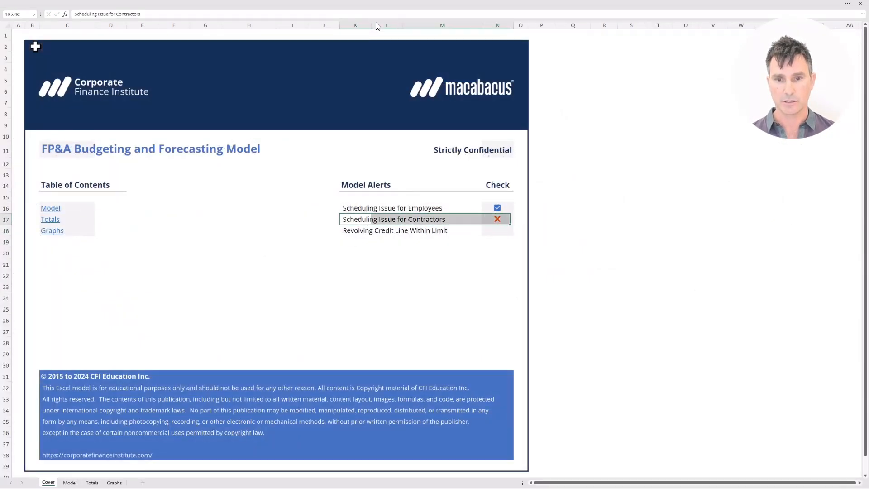
key("ctrl+Page_Down")
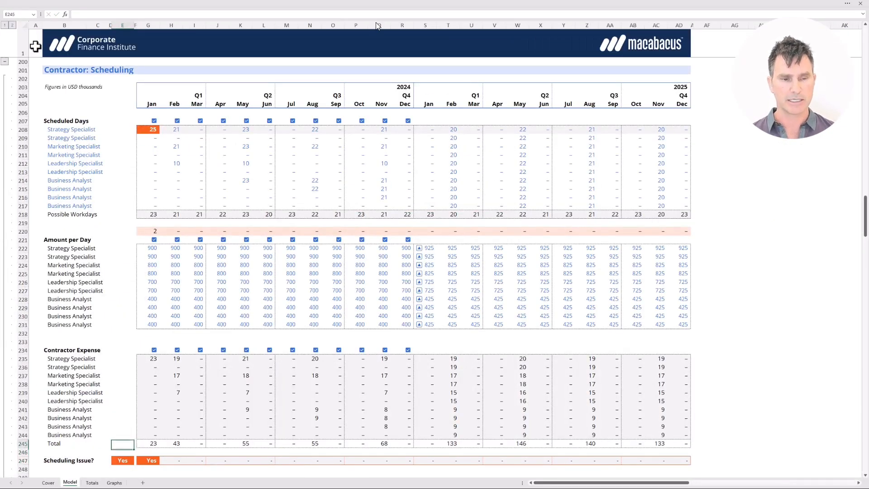
Clear the January 2024 scheduled days for the first Strategy Specialist in G208
key("Up")
key("Up")
key("Up")
key("Up")
key("Up")
key("Up")
key("Up")
key("Up")
key("Up")
key("Up")
key("Up")
key("Up")
key("Up")
key("Up")
key("Up")
key("Up")
key("Up")
key("Up")
key("Up")
key("Up")
key("Right")
key("Right")
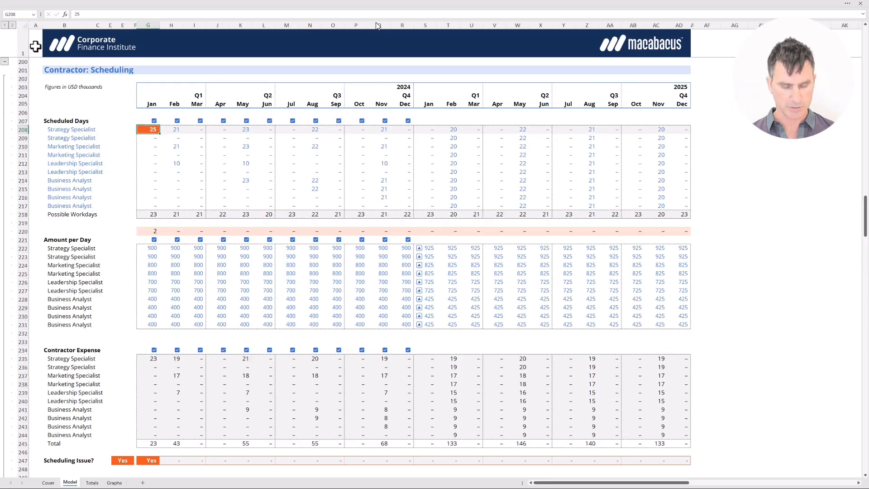
key("Delete")
Delete the temporary scheduling check formulas in row 220 between Possible Workdays and Amount per Day, F220:AD220
key("Down")
key("Down")
key("Down")
key("Down")
key("Down")
key("Down")
key("Down")
key("Down")
key("Down")
key("Down")
key("Down")
key("Down")
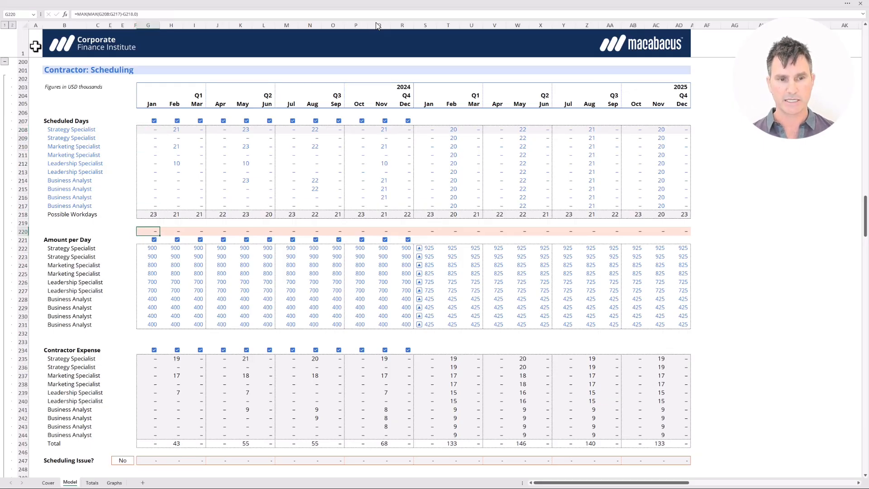
key("Left")
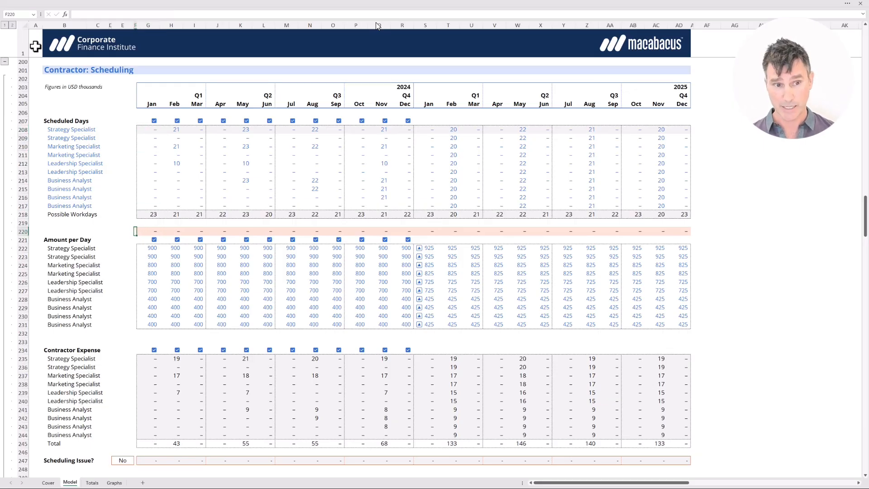
key("shift+space")
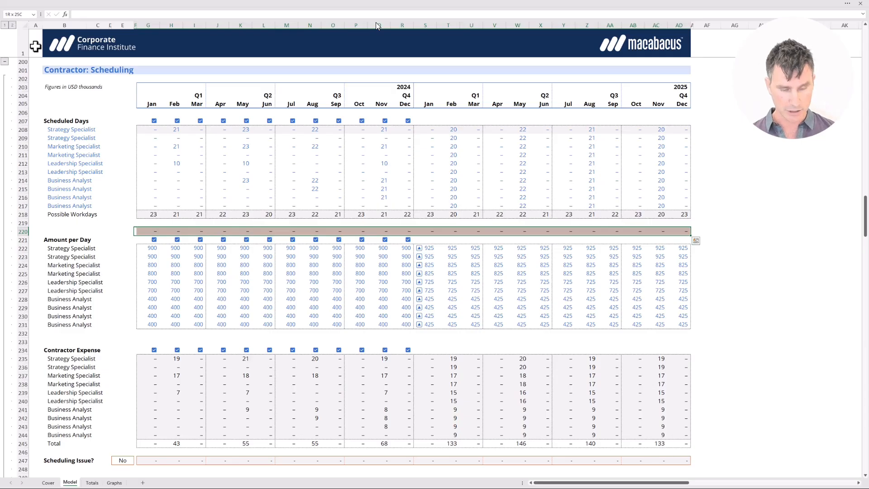
key("Delete")
Review the Scheduling Issue? row beneath the Contractor Expense total
key("Down")
key("Down")
key("Down")
key("Down")
key("Down")
key("Down")
key("Down")
key("Down")
key("Down")
key("Down")
key("Down")
key("Down")
key("Down")
key("Down")
key("Down")
key("Down")
key("Down")
key("Down")
key("Down")
key("Down")
key("Down")
key("Right")
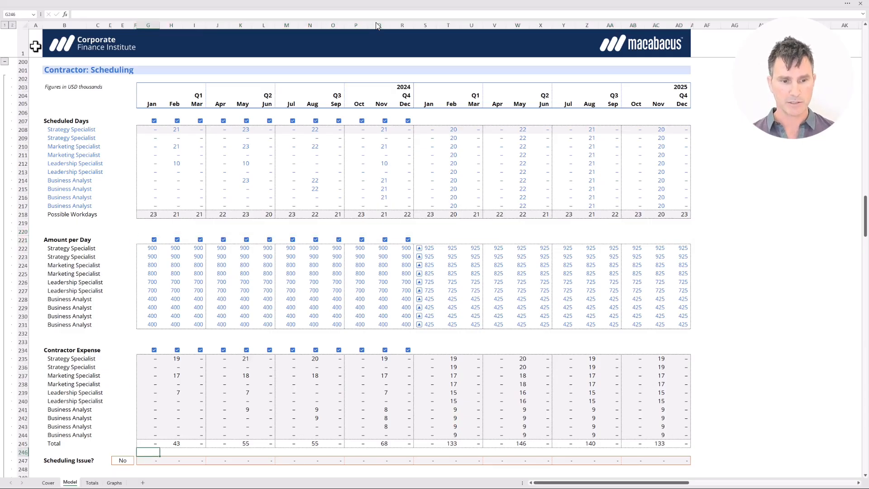
key("Left")
key("Left")
Examine the Payables: Contractors schedule in the Contractor: Payables section, G274:AD278, from Beginning to Ending across all months
key("shift+Down")
key("ctrl+Page_Up")
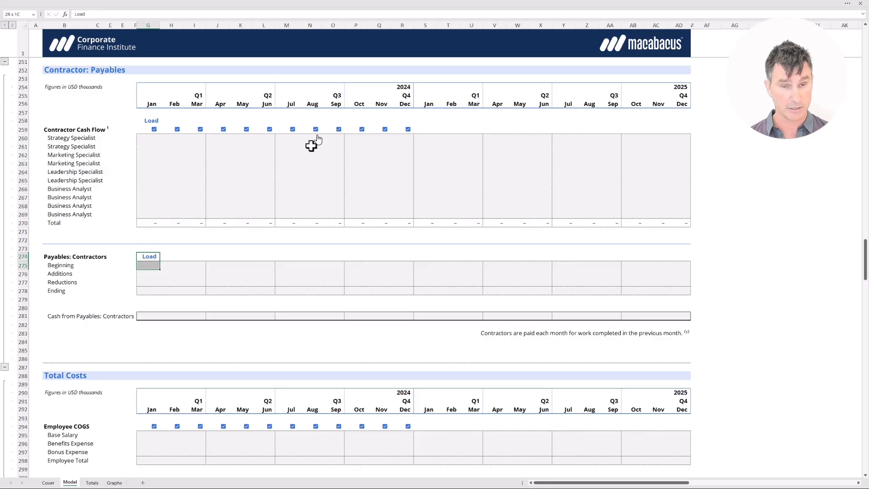
key("shift+Down")
key("shift+Down")
key("shift+Down")
key("shift+Right")
key("shift+Right")
key("shift+Right")
key("shift+Right")
key("shift+Right")
key("shift+Right")
key("shift+Right")
key("shift+Right")
key("shift+Right")
key("shift+Right")
key("shift+Right")
key("shift+Right")
key("shift+Right")
key("shift+Right")
key("shift+Right")
key("shift+Right")
key("shift+Right")
key("shift+Right")
key("shift+Right")
key("shift+Right")
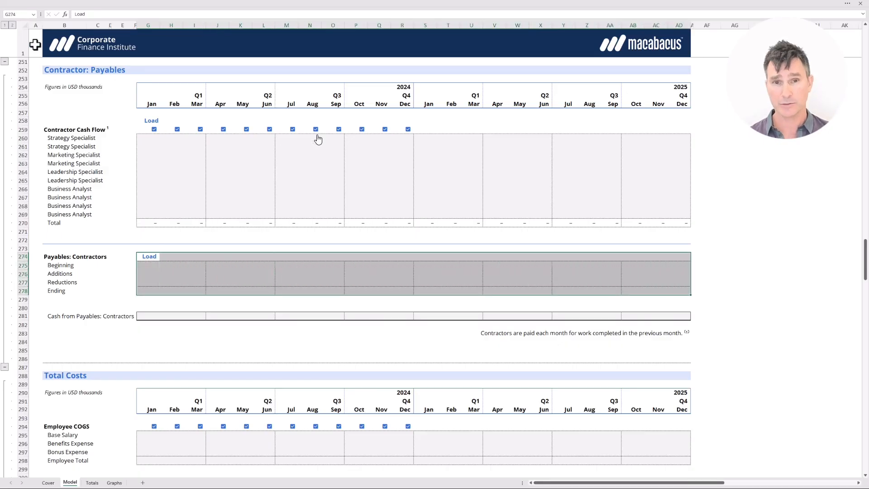
Examine the Cash from Payables: Contractors row across all months, G281 through December 2025
key("Down")
key("Down")
key("Down")
key("Down")
key("Down")
key("Down")
key("Down")
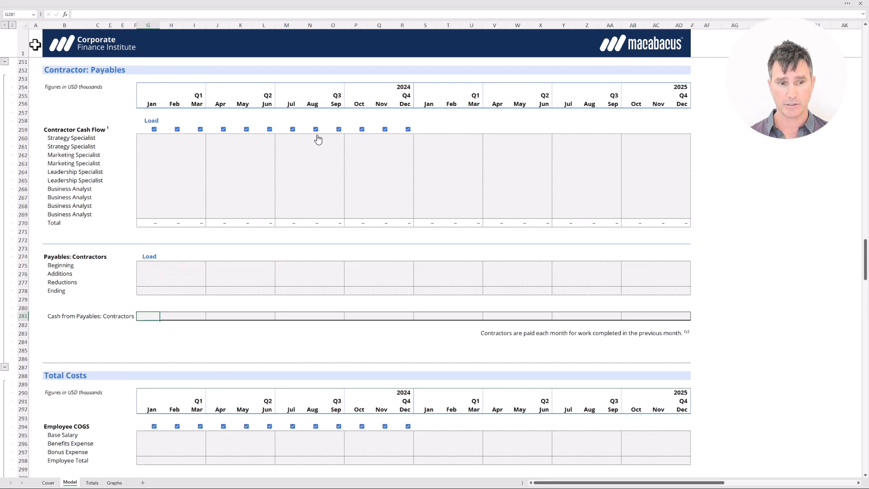
key("shift+Right")
key("shift+Right")
key("shift+Right")
key("shift+Right")
key("shift+Right")
key("shift+Right")
key("shift+Right")
key("shift+Right")
key("shift+Right")
key("shift+Right")
key("shift+Right")
key("shift+Right")
key("shift+Right")
key("shift+Right")
key("shift+Right")
key("shift+Right")
key("shift+Right")
key("shift+Right")
key("shift+Right")
key("shift+Right")
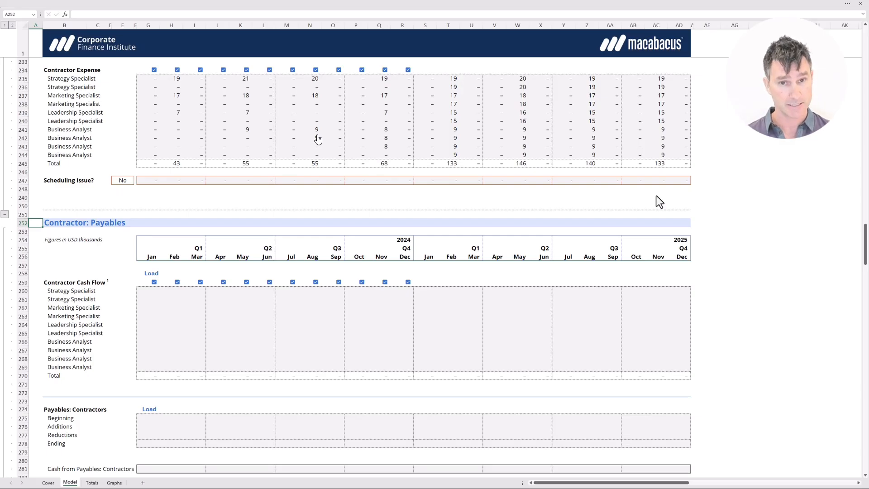
Fill the January 2024 Contractor Cash Flow load column with 0 for all ten contractors, G260:G269
key("Down")
key("Down")
key("Down")
key("Down")
key("Down")
key("Right")
key("Right")
key("Right")
key("Right")
key("Right")
key("Right")
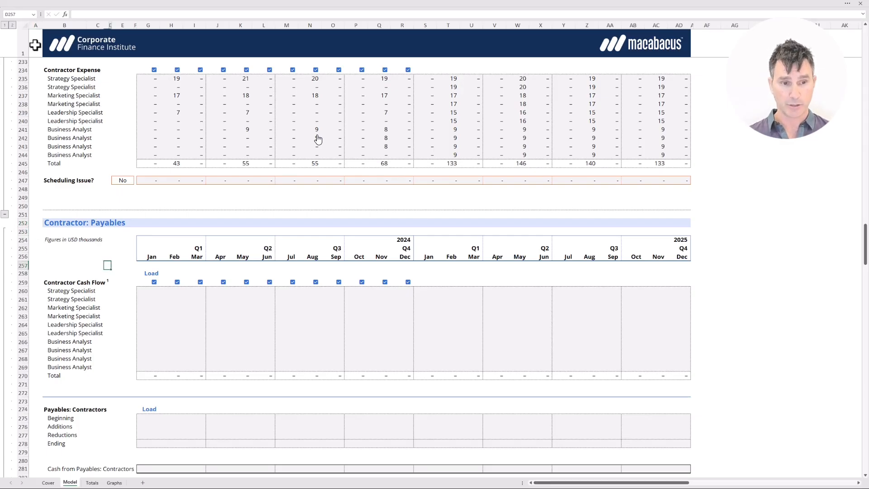
key("Down")
key("Down")
key("Down")
key("shift+Down")
key("shift+Down")
key("shift+Down")
key("shift+Down")
key("shift+Down")
key("shift+Down")
key("shift+Down")
key("shift+Down")
key("shift+Down")
key("shift+Down")
key("shift+Up")
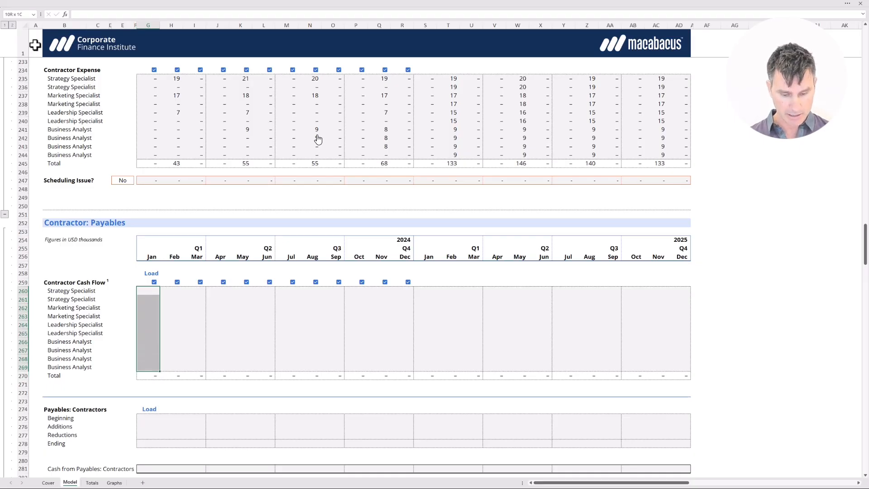
type("0")
key("ctrl+Return")
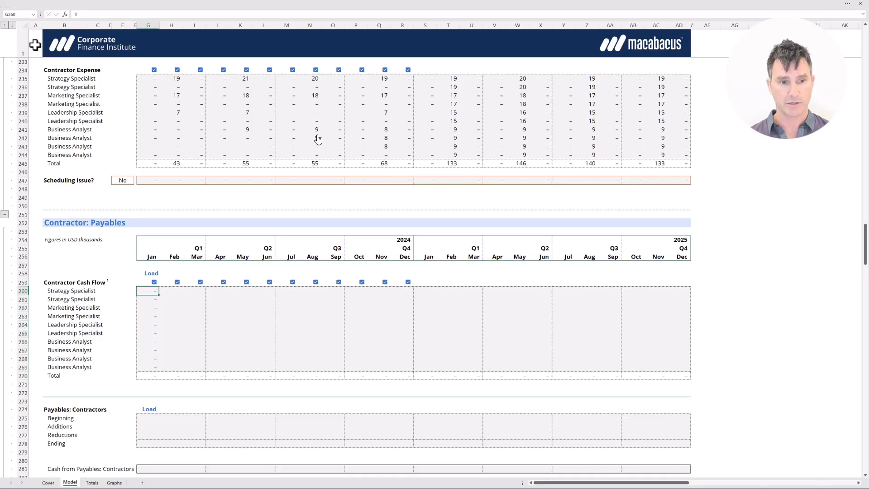
Enter January 2024 cash flow loads of 21 in G260, 18 in G262 and 7 in G264 for the Strategy, Marketing and Leadership Specialists
type("21")
key("Down")
key("Down")
type("18")
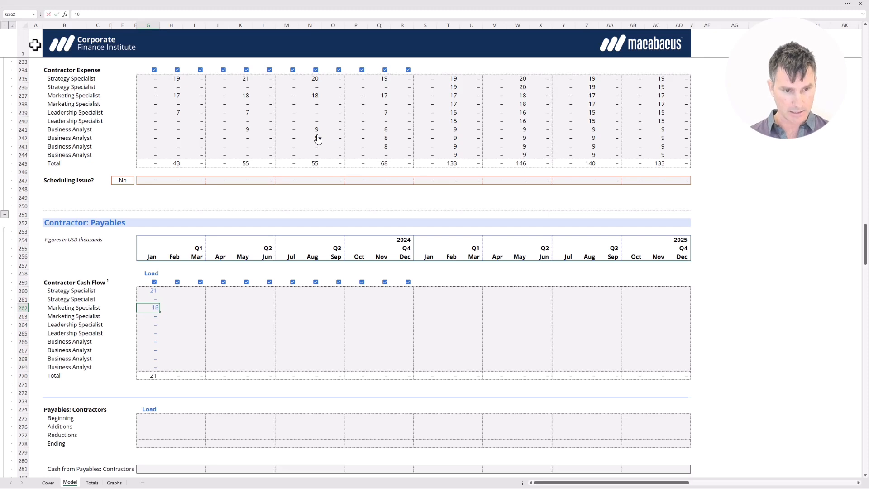
key("Down")
key("Down")
type("7")
key("Return")
key("Up")
key("Up")
key("Up")
key("Up")
key("Up")
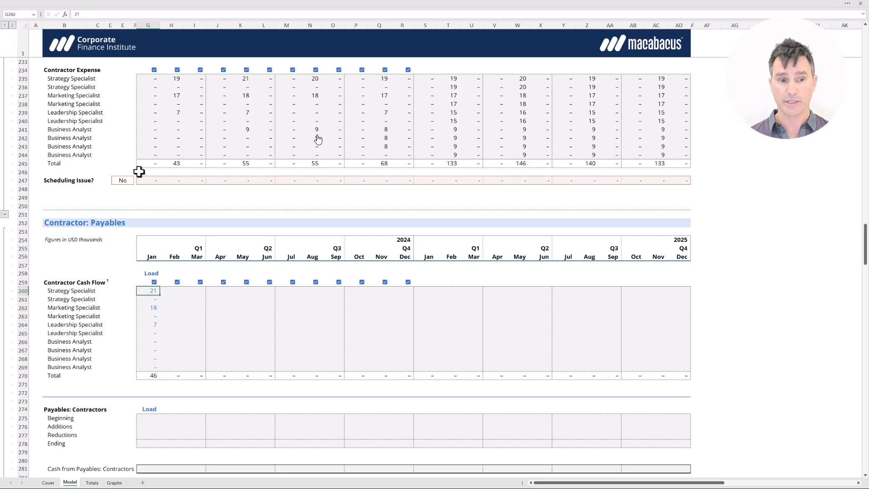
Examine the January 2024 load values under Contractor Cash Flow, G260:G270, together with the section's footnoted heading in row 259
key("shift+Down")
key("shift+Down")
key("shift+Down")
key("shift+Down")
key("shift+Down")
key("shift+Down")
key("shift+Down")
key("shift+Down")
key("shift+Down")
key("shift+Down")
key("shift+Up")
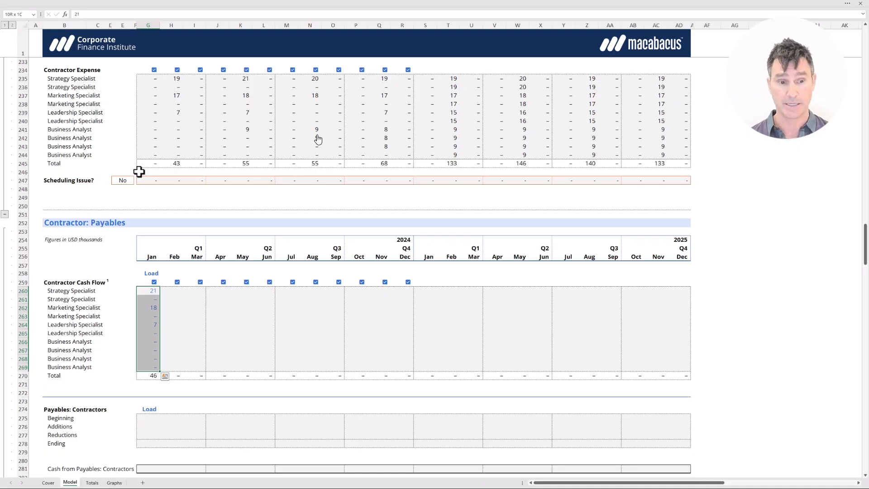
key("Up")
key("Left")
key("Left")
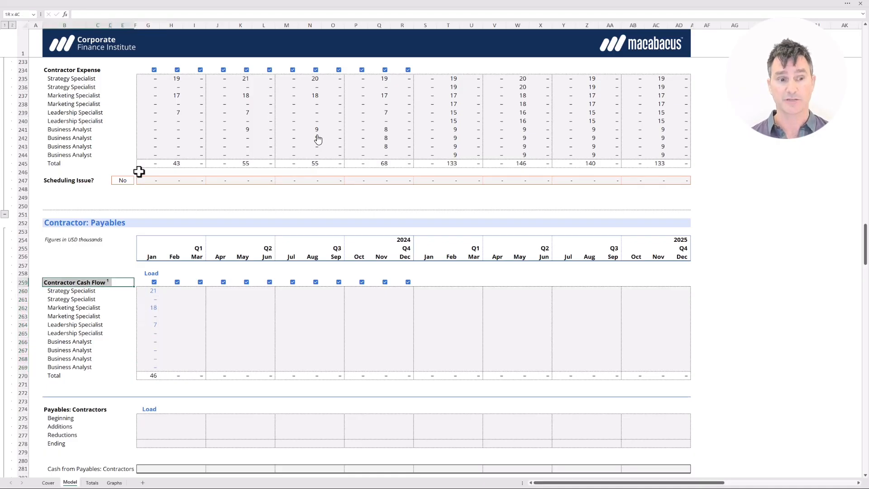
scroll(139, 171, "down", 1)
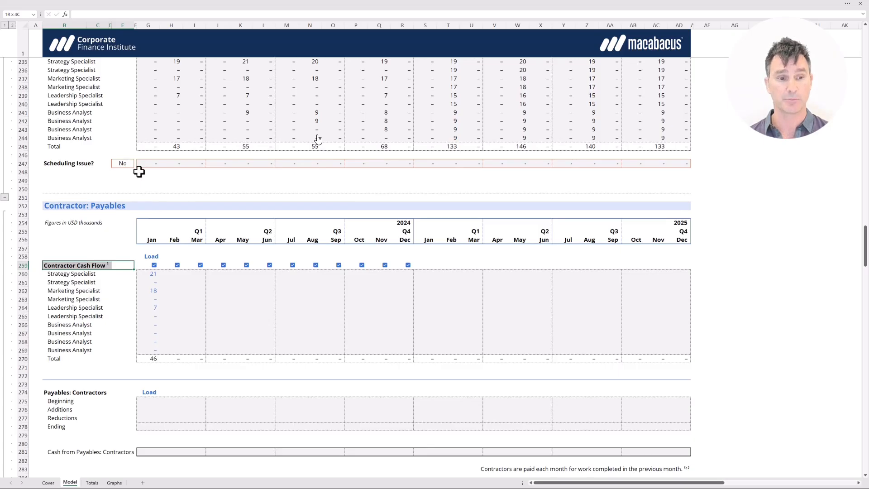
scroll(139, 172, "up", 1)
key("Right")
key("Right")
key("Right")
key("Left")
key("Down")
key("ctrl+shift+Down")
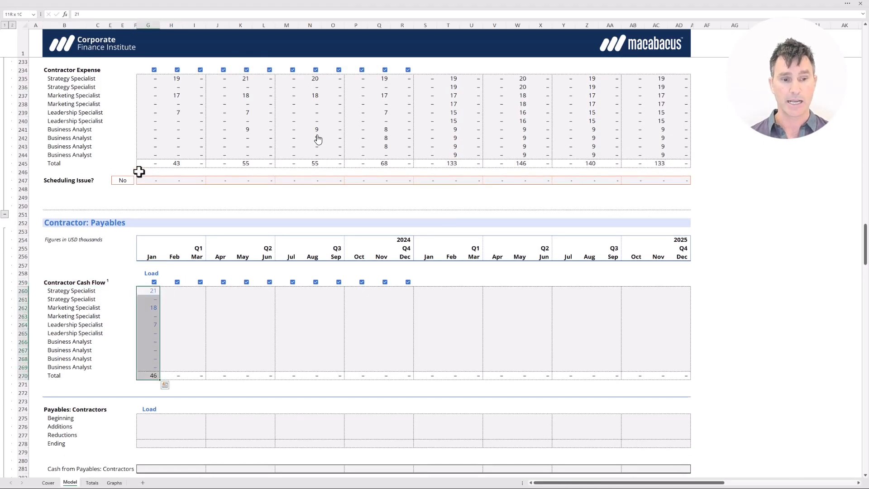
Link the Strategy Specialist's February 2024 cash flow in H260 to the prior month's contractor expense with =G235
key("Right")
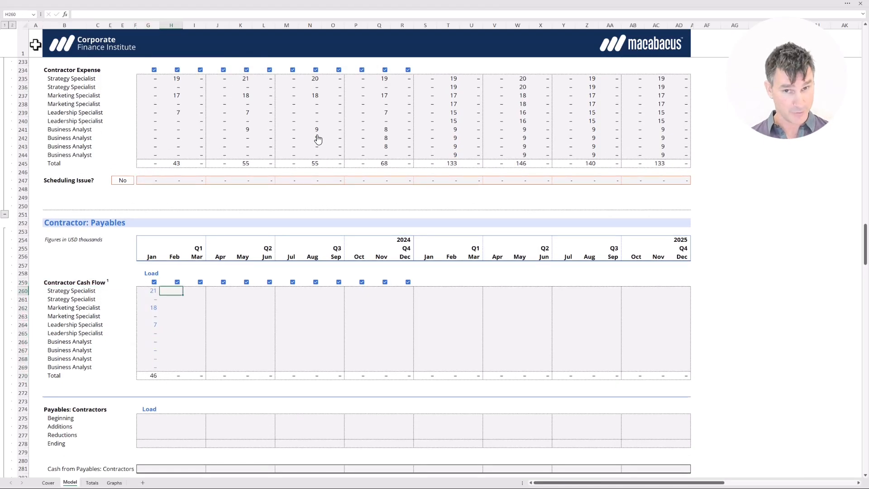
type("=")
key("Up")
key("Up")
key("Up")
key("Up")
key("Up")
key("Up")
key("Up")
key("Up")
key("Up")
key("Up")
key("Up")
key("Up")
key("Up")
key("Up")
key("Up")
key("Up")
key("Up")
key("Up")
key("Up")
key("Up")
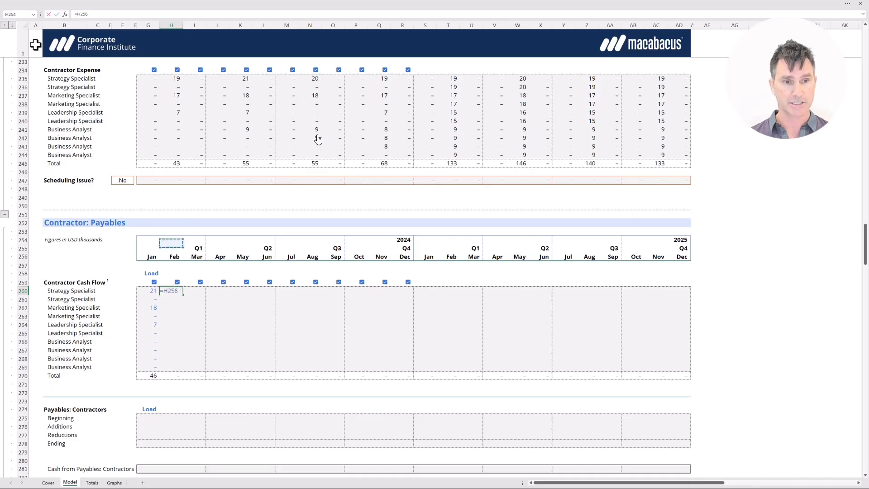
key("Left")
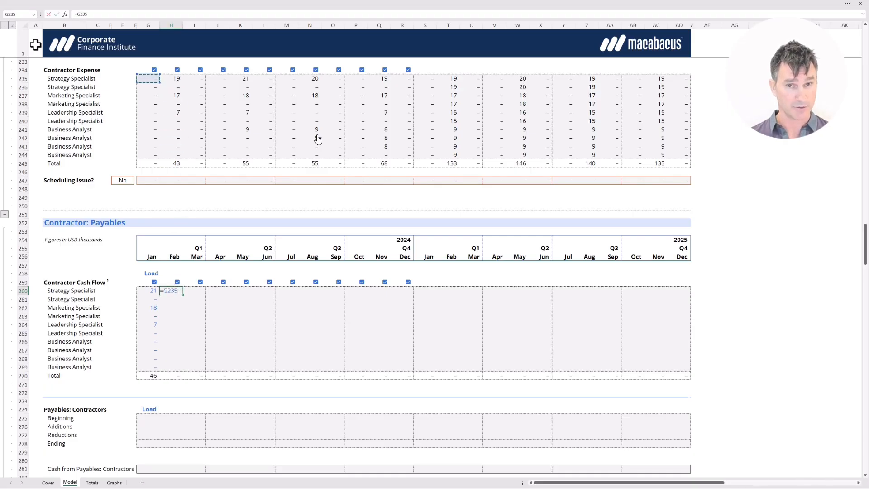
key("Return")
Copy the H260 formula to all ten contractors through December 2025, H260:AD269, pasting formulas only
key("Up")
key("ctrl+c")
key("shift+Right")
key("shift+Right")
key("shift+Right")
key("shift+Right")
key("shift+Right")
key("shift+Right")
key("shift+Right")
key("shift+Right")
key("shift+Right")
key("shift+Right")
key("shift+Right")
key("shift+Right")
key("shift+Right")
key("shift+Right")
key("shift+Right")
key("shift+Right")
key("shift+Right")
key("shift+Right")
key("shift+Right")
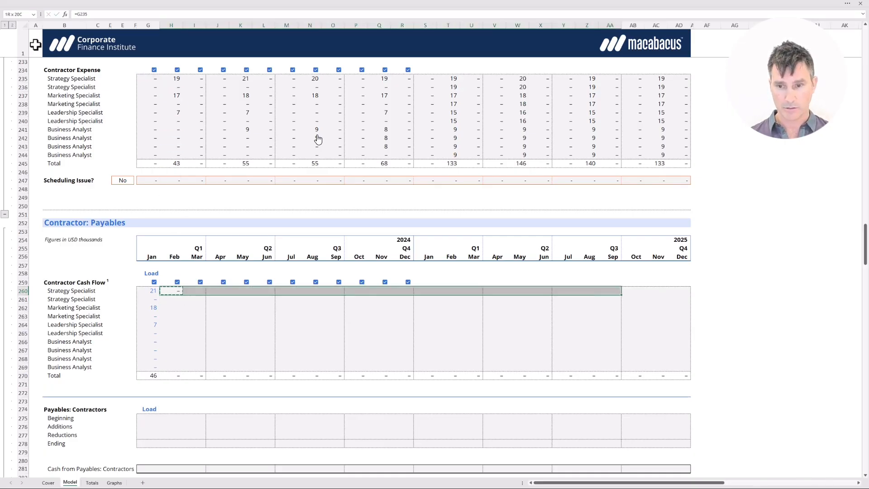
key("shift+Right")
key("shift+Right")
key("shift+Right")
key("shift+Down")
key("shift+Down")
key("shift+Down")
key("shift+Down")
key("shift+Down")
key("shift+Down")
key("shift+Down")
key("shift+Down")
key("shift+Down")
key("alt+h")
key("v")
key("s")
key("f")
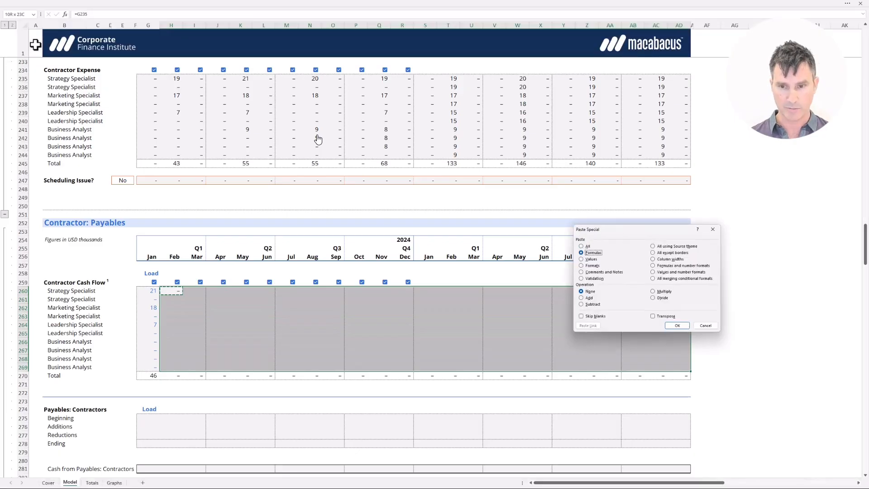
key("Return")
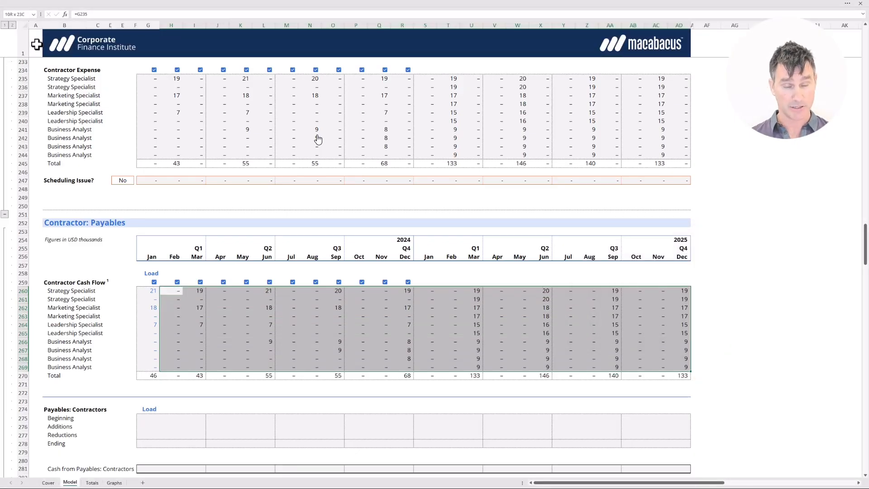
Enter 82 as the January 2024 Beginning balance of Payables: Contractors in G275
key("Down")
key("Down")
key("Down")
key("Down")
key("Down")
key("Down")
key("Down")
key("Down")
key("Down")
key("Down")
key("Down")
key("Down")
key("Down")
key("Down")
key("Left")
key("Down")
type("82")
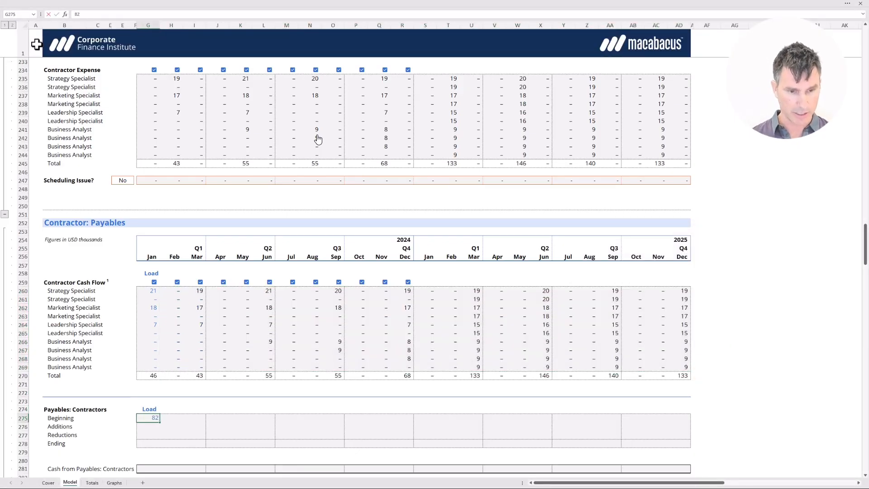
key("Return")
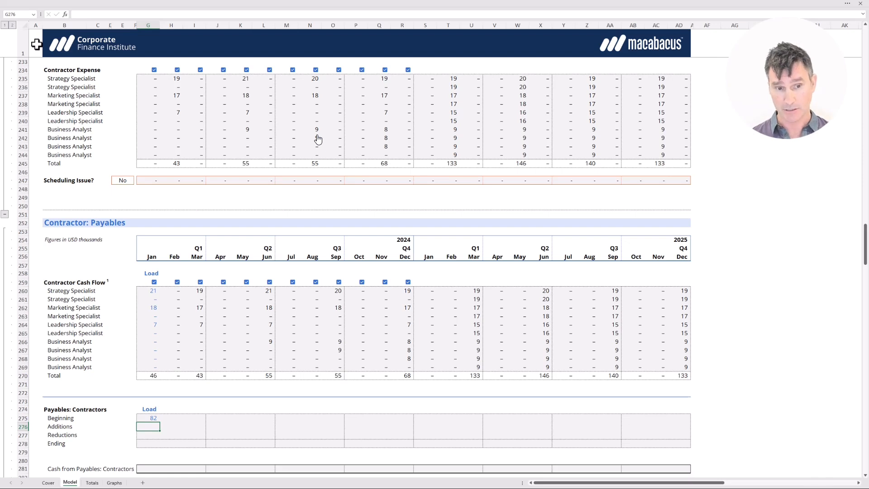
type("=")
key("Up")
key("Up")
key("Up")
key("Up")
key("Up")
key("Up")
key("Up")
key("Up")
key("Up")
key("Up")
key("Up")
key("Up")
key("Up")
key("Up")
key("Up")
key("Up")
key("Up")
key("Up")
key("Up")
key("Up")
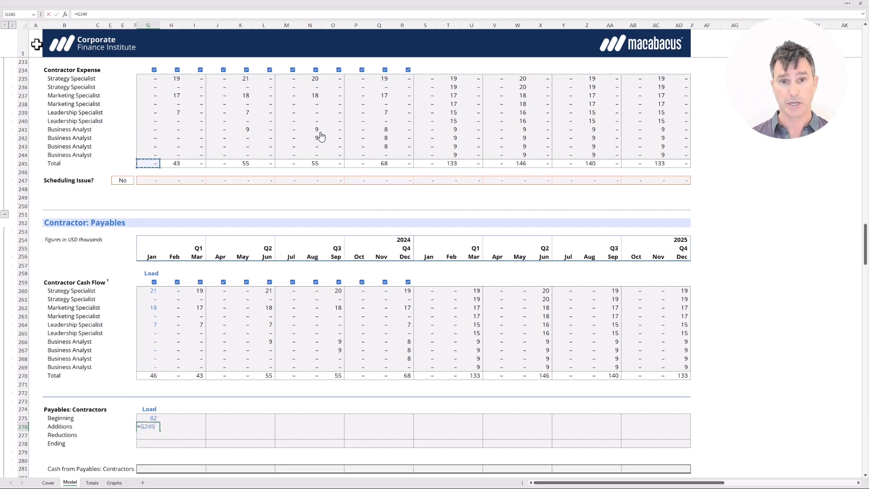
key("Left")
key("Left")
key("Left")
key("Left")
key("Left")
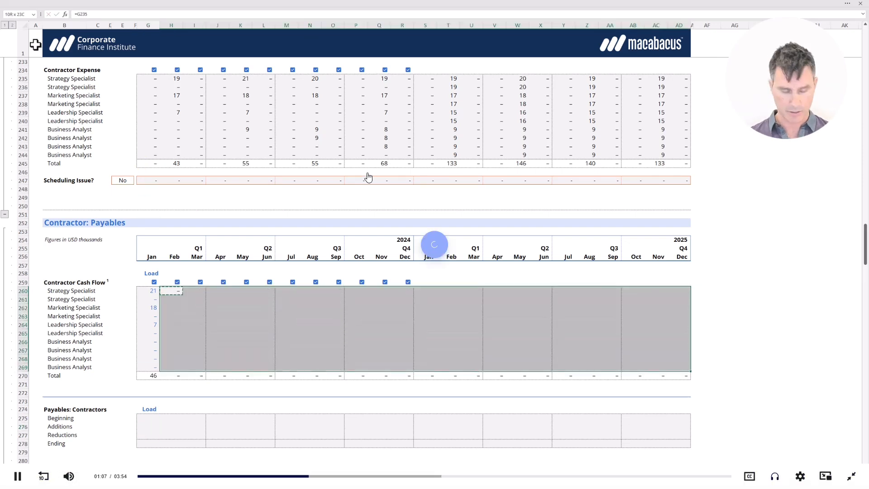
key("space")
key("space")
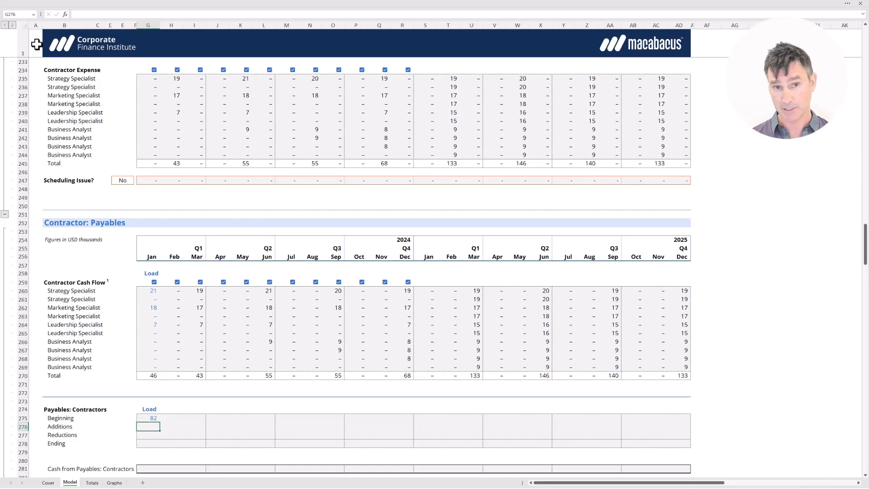
Link the January 2024 payables Additions in G276 to the Contractor Expense total with =G245
type("=")
key("Up")
key("Up")
key("Up")
key("Up")
key("Up")
key("Up")
key("Up")
key("Up")
key("Up")
key("Up")
key("Up")
key("Up")
key("Up")
key("Up")
key("Up")
key("Up")
key("Up")
key("Up")
key("Up")
key("Up")
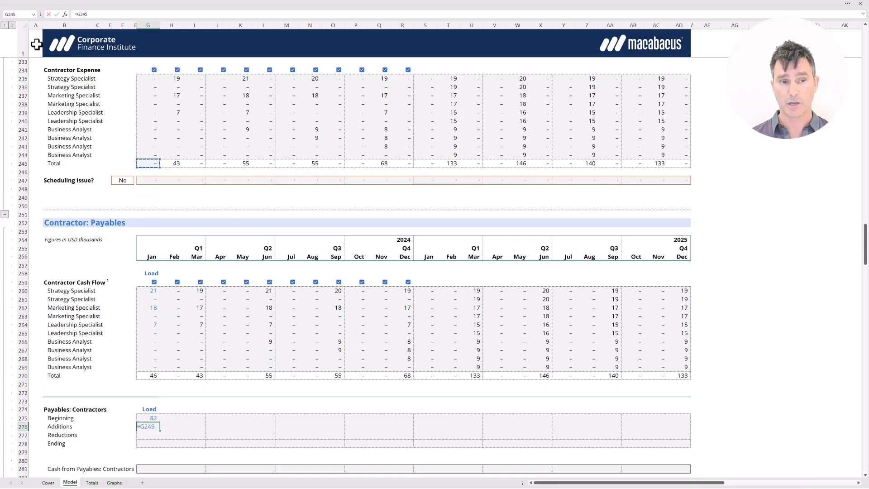
key("Return")
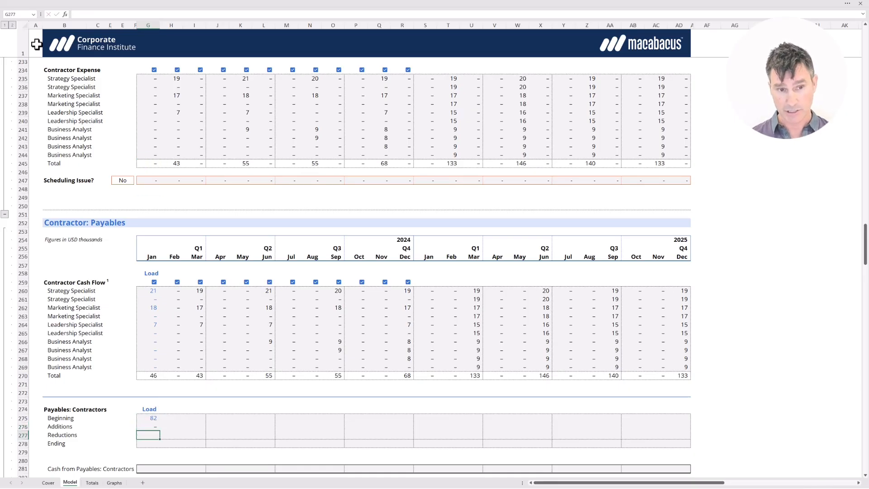
Link the January 2024 payables Reductions in G277 to the negative Contractor Cash Flow total with =-G270
type("=-")
key("Up")
key("Up")
key("Up")
key("Up")
key("Up")
key("Up")
key("Up")
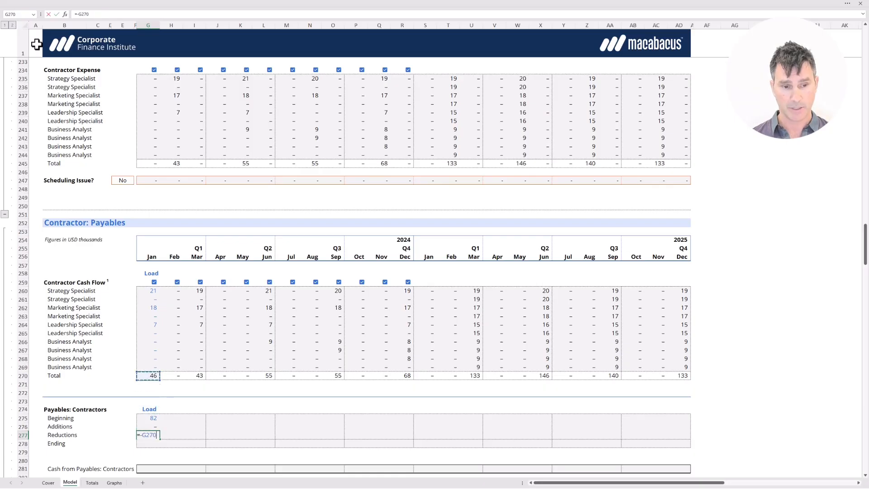
key("Return")
Calculate the January 2024 Ending payables balance in G278 as the SUM of G275:G277
type("=su")
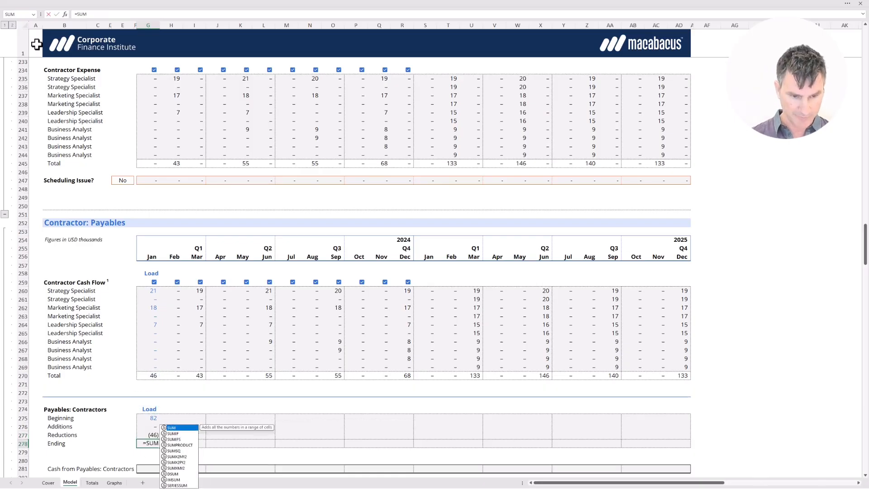
key("Tab")
key("Up")
key("shift+Up")
key("shift+Up")
key("Return")
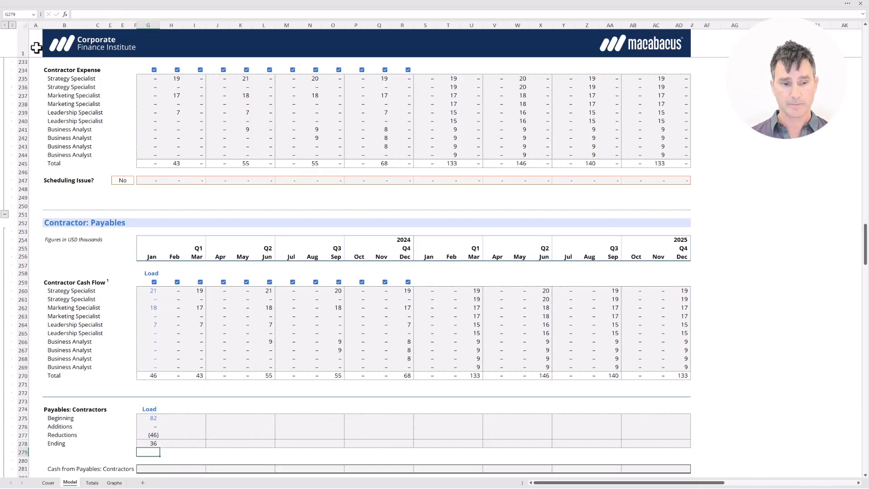
Copy the January Additions, Reductions and Ending formulas in G276:G278 to February 2024, H276:H278
key("Up")
key("Up")
key("Up")
key("shift+Down")
key("shift+Down")
key("ctrl+c")
key("shift+Right")
key("alt+e")
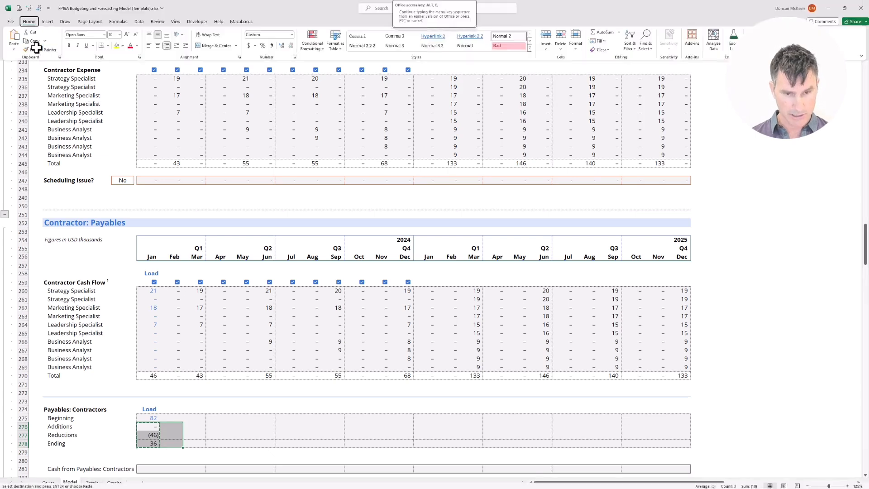
key("s")
key("Return")
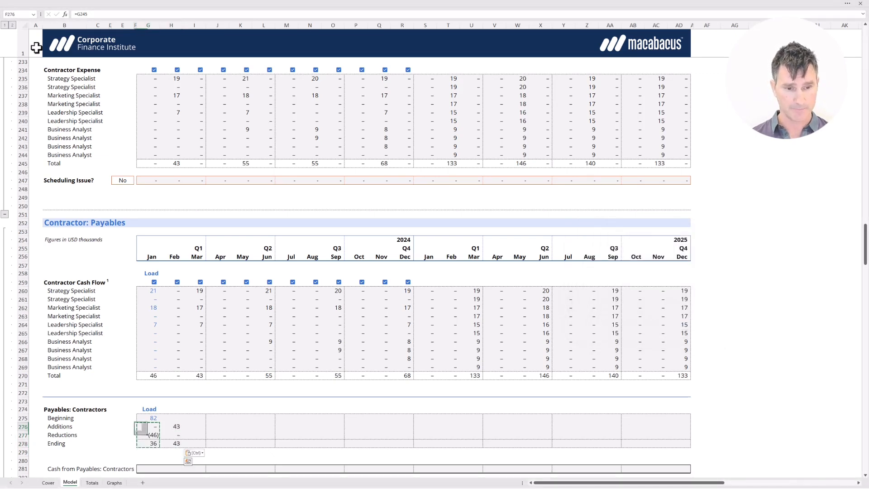
Link the February 2024 Beginning payables balance in H275 to January's Ending balance with =G278
key("Up")
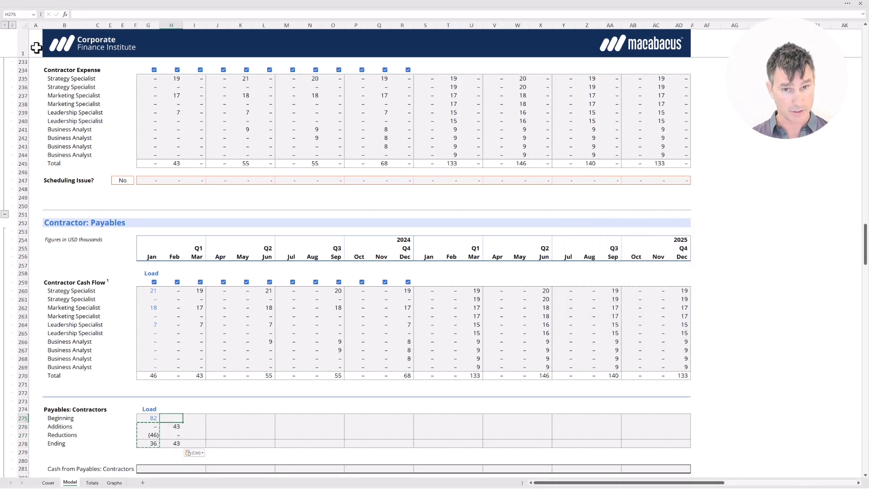
type("=")
key("Left")
key("Down")
key("Down")
key("Down")
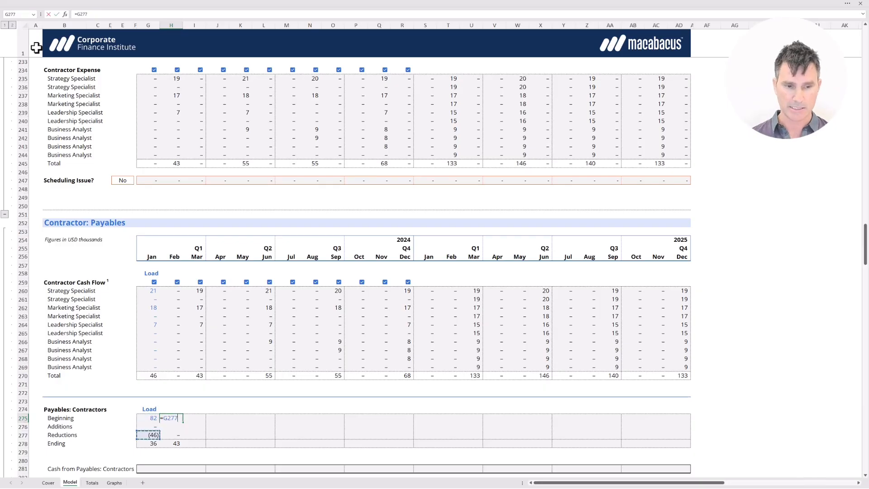
key("Return")
Examine January's Ending balance against February's Beginning balance in the Payables: Contractors schedule
key("Left")
key("Left")
key("Down")
key("Down")
key("Right")
key("Down")
key("shift+Up")
key("Up")
key("Up")
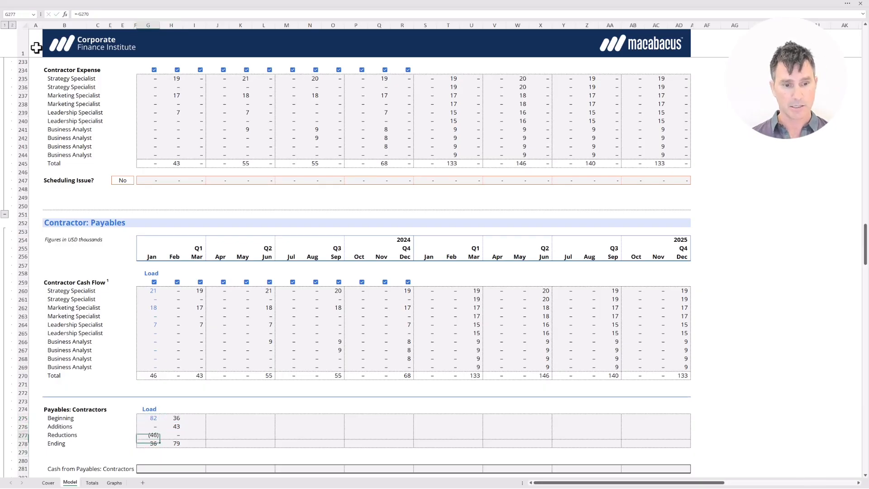
key("Up")
key("Up")
key("Up")
key("Right")
key("shift+Down")
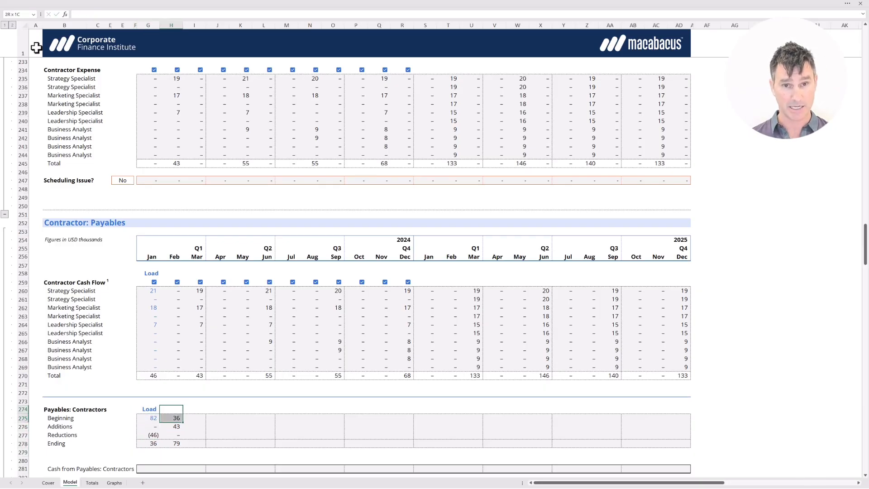
Copy February's payables roll-forward formulas in H275:H278 through December 2025, column AD, pasting formulas only
key("Down")
key("shift+Down")
key("shift+Down")
key("shift+Down")
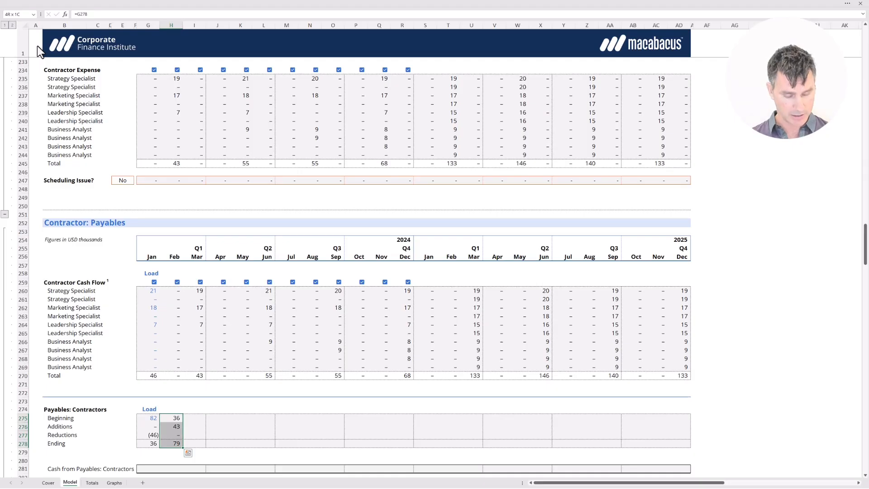
key("ctrl+c")
key("shift+Right")
key("shift+Right")
key("shift+Right")
key("shift+Right")
key("shift+Right")
key("shift+Right")
key("shift+Right")
key("shift+Right")
key("shift+Right")
key("shift+Right")
key("shift+Right")
key("shift+Right")
key("shift+Right")
key("shift+Right")
key("shift+Right")
key("shift+Right")
key("shift+Right")
key("shift+Right")
key("shift+Right")
key("shift+Right")
key("alt")
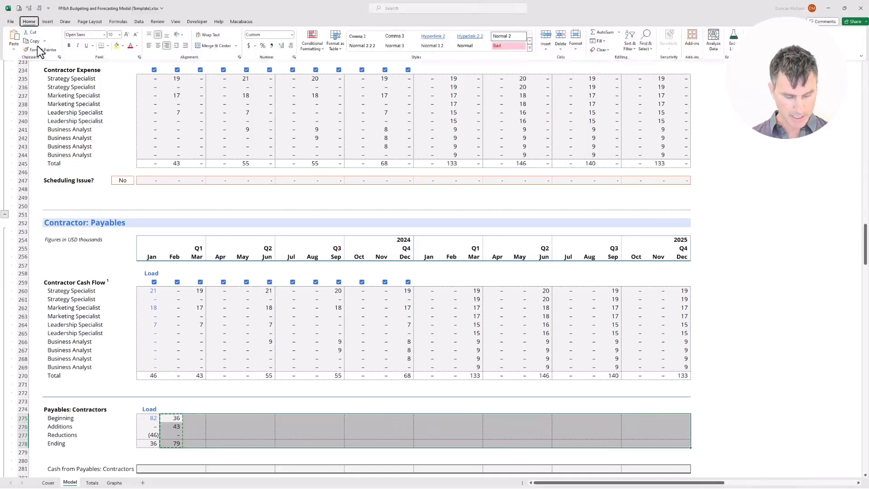
key("e")
key("s")
key("f")
key("Return")
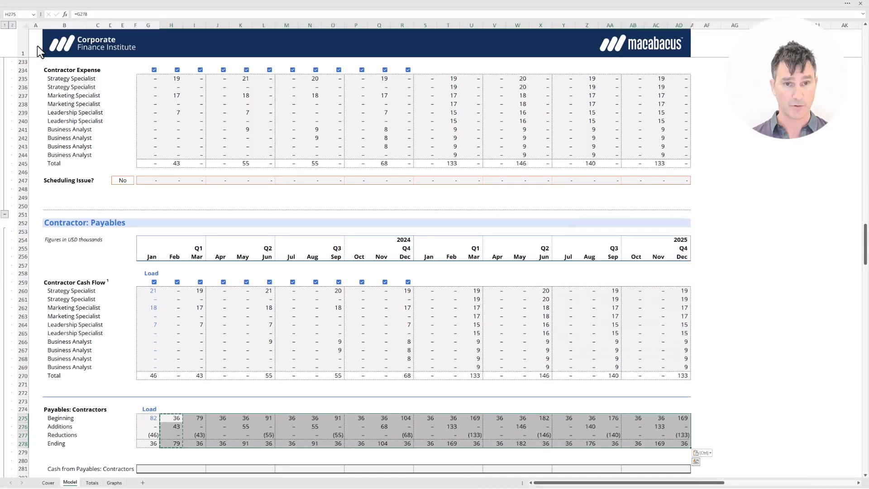
key("Escape")
Calculate January 2024 Cash from Payables: Contractors in G281 as Ending minus Beginning with =G278-G275
key("Down")
key("Down")
key("Down")
key("Down")
key("Down")
key("Down")
key("Left")
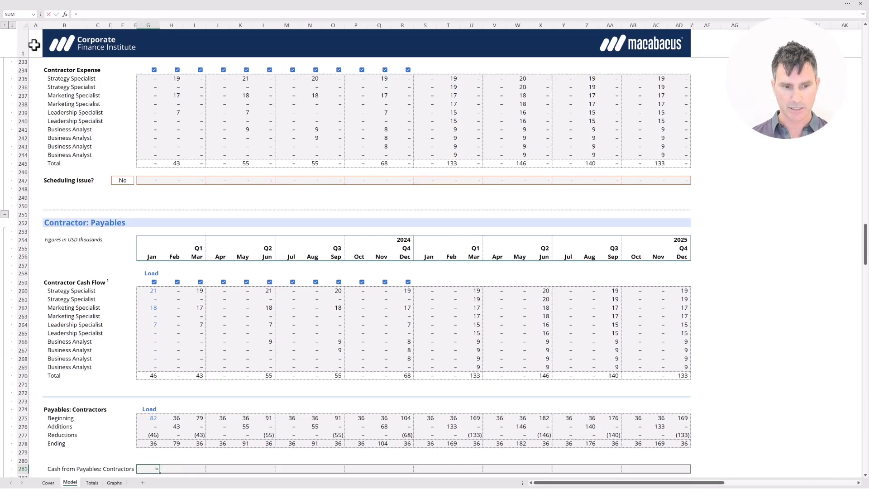
type("=")
key("Up")
key("Up")
key("Up")
type("-")
key("Up")
key("Up")
key("Up")
key("Up")
key("Up")
key("Up")
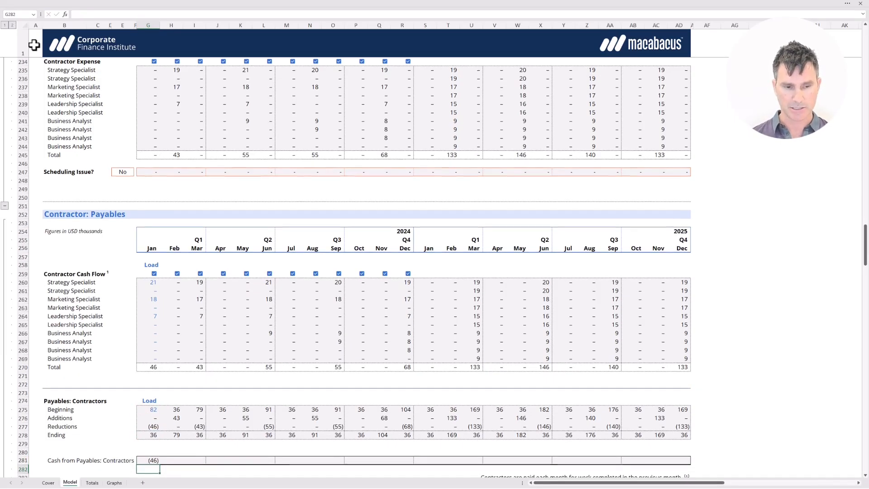
key("Return")
Copy the Cash from Payables: Contractors formula in G281 across all months through December 2025, G281:AD281
key("Up")
key("ctrl+c")
key("shift+Right")
key("shift+Right")
key("shift+Right")
key("shift+Right")
key("shift+Right")
key("shift+Right")
key("shift+Right")
key("shift+Right")
key("shift+Right")
key("shift+Right")
key("shift+Right")
key("shift+Right")
key("shift+Right")
key("shift+Right")
key("shift+Right")
key("shift+Right")
key("shift+Right")
key("shift+Right")
key("shift+Right")
key("shift+Right")
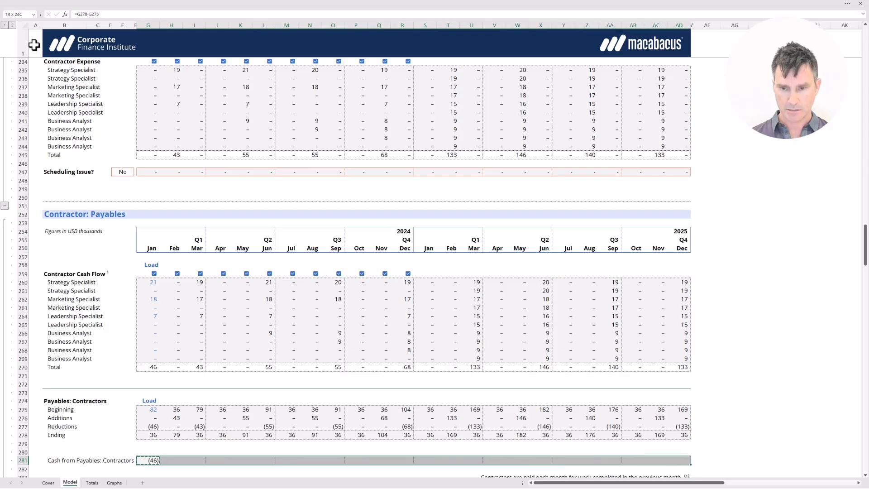
key("ctrl+alt+v")
key("Return")
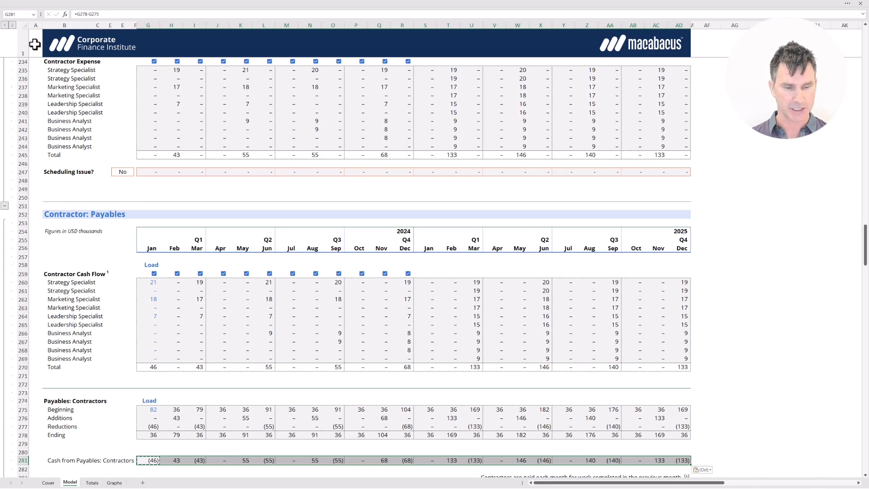
key("Escape")
Compare January 2024's Beginning and Ending payables balances with its Cash from Payables: Contractors
key("Up")
key("Up")
key("Up")
key("Left")
key("Up")
key("Up")
key("Up")
key("shift+Right")
key("Down")
key("Down")
key("Down")
key("shift+Right")
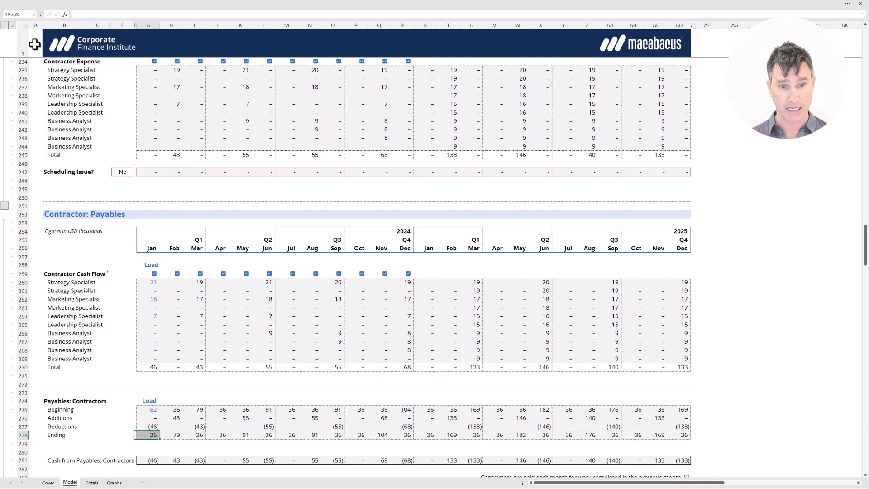
key("Down")
key("Down")
key("Right")
key("shift+Down")
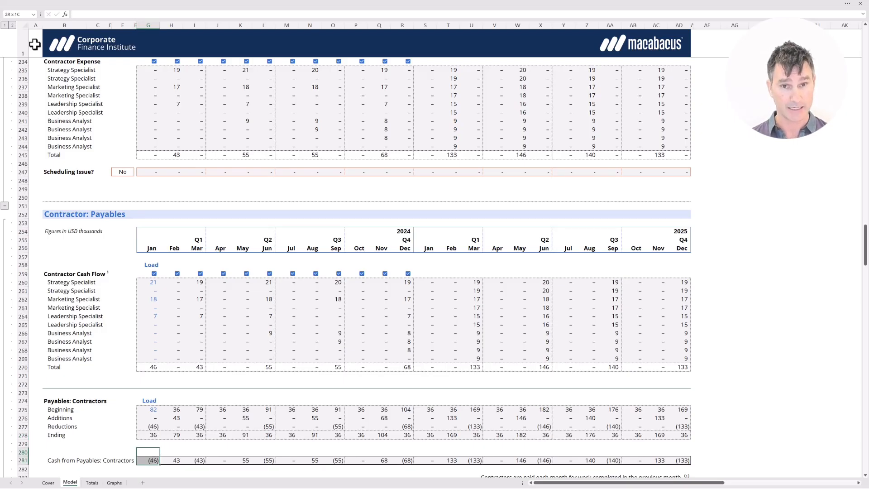
Compare February 2024's payables additions, reductions and balances with its Cash from Payables: Contractors
key("Right")
key("Up")
key("Up")
key("Up")
key("Up")
key("Up")
key("Up")
key("Down")
key("Down")
key("Down")
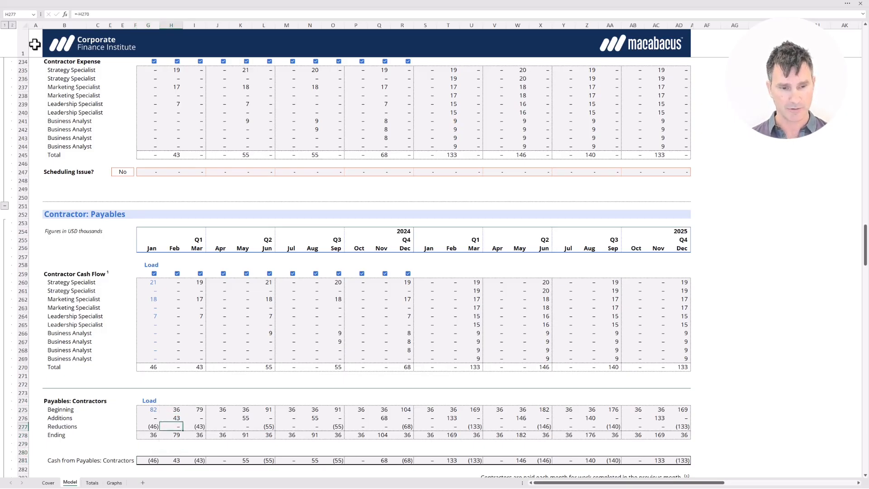
key("Down")
key("Down")
key("shift+Up")
key("Down")
key("shift+Down")
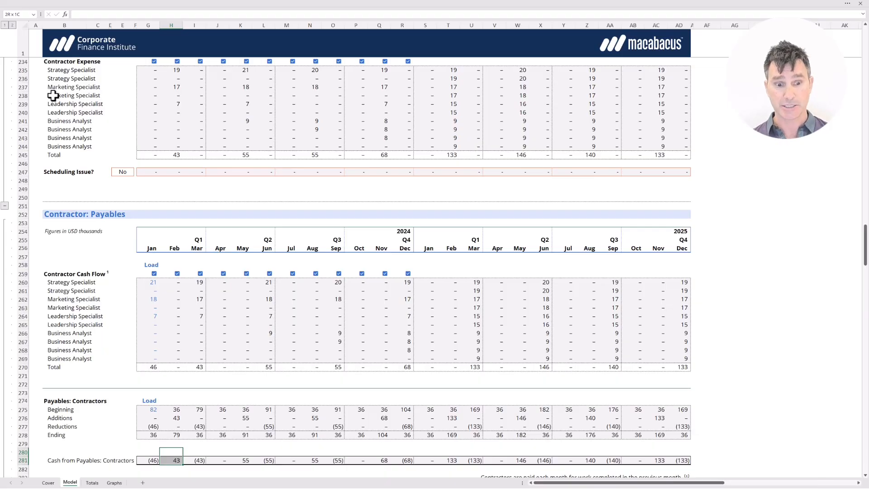
Examine the Total Costs section's Employee COGS and Total COGS blocks across January 2024 to December 2025
scroll(53, 95, "down", 8)
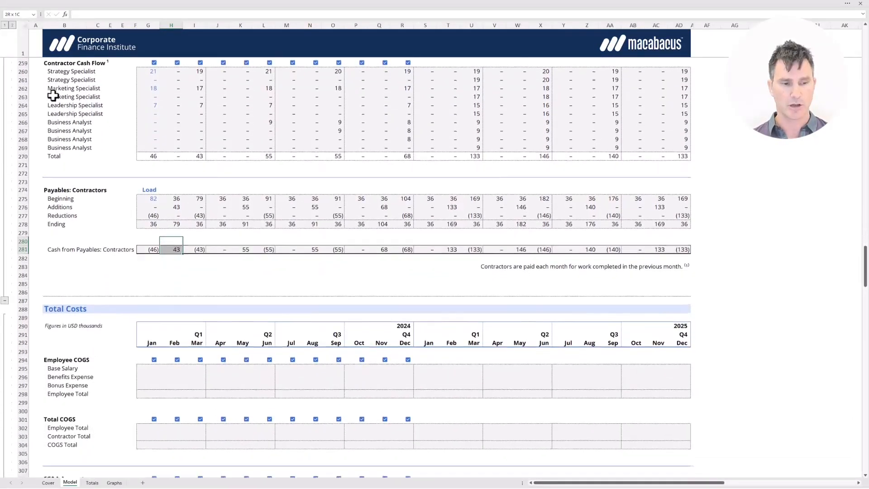
scroll(53, 96, "down", 3)
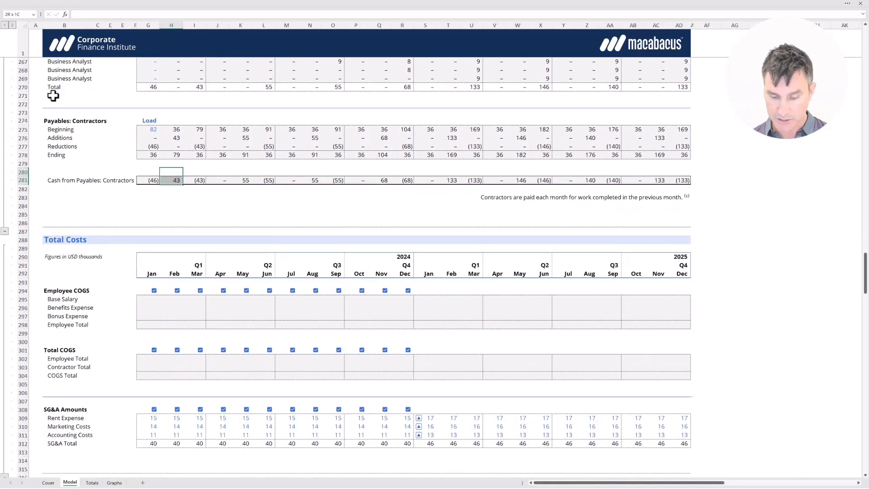
key("Down")
key("Down")
key("Down")
key("Down")
key("Down")
key("Down")
key("Down")
key("Down")
key("Down")
key("Down")
key("Down")
key("Down")
key("Down")
key("Down")
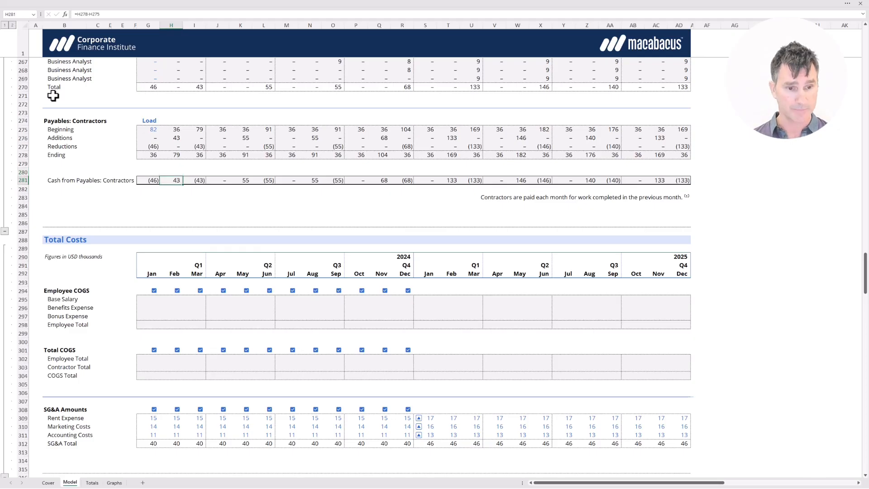
key("Left")
key("Right")
key("Down")
key("Left")
key("Up")
key("ctrl+shift+Right")
key("shift+Down")
key("shift+Down")
key("shift+Down")
key("shift+Down")
key("shift+Down")
key("shift+Down")
key("shift+Down")
key("shift+Down")
key("shift+Down")
key("shift+Down")
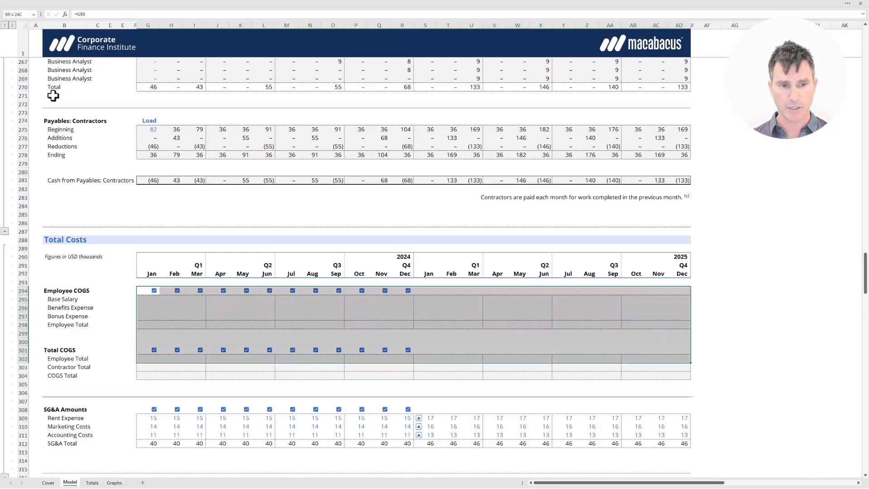
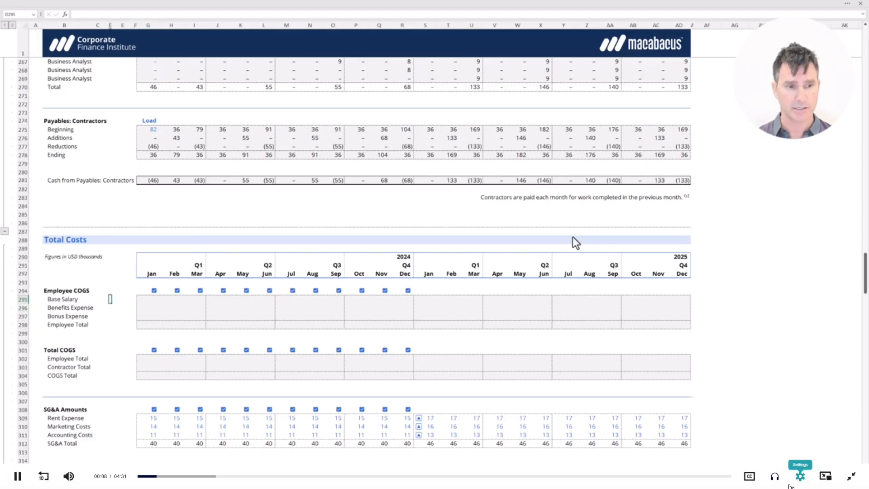
Set the course video's playback quality to 1080p
left_click(793, 481)
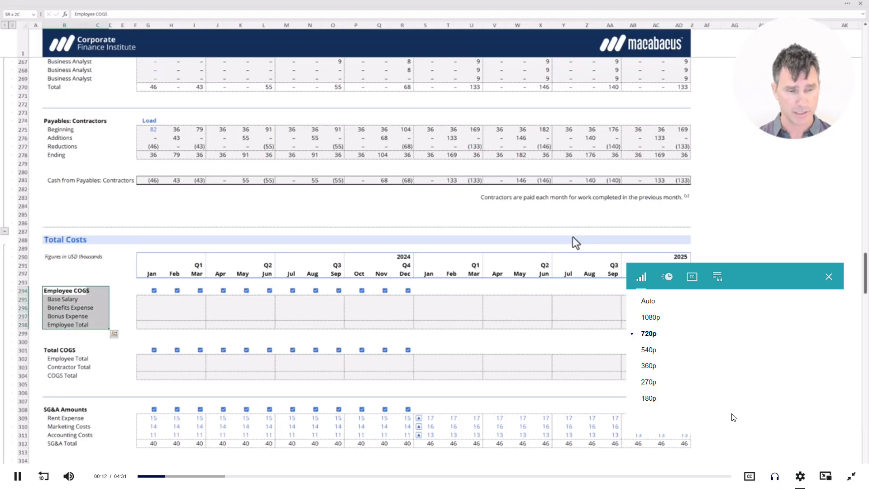
left_click(658, 319)
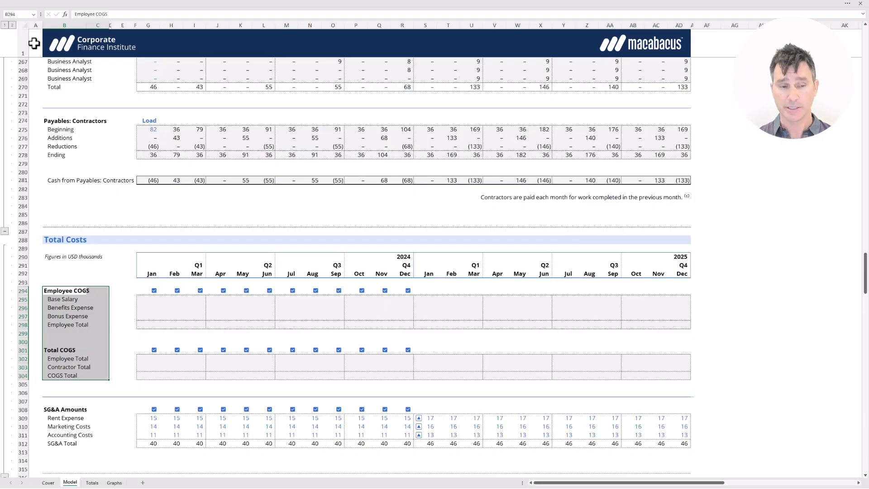
Link January 2024 Employee COGS Base Salary in G295 to the Base Salary total from Employee: Scheduling with =G112
key("ctrl+Right")
key("Down")
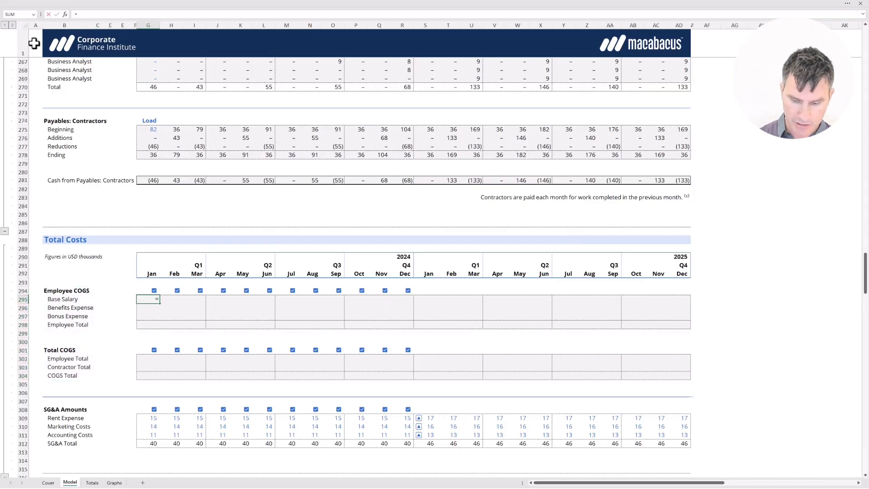
key("Page_Up")
key("Page_Up")
key("Page_Up")
key("Page_Up")
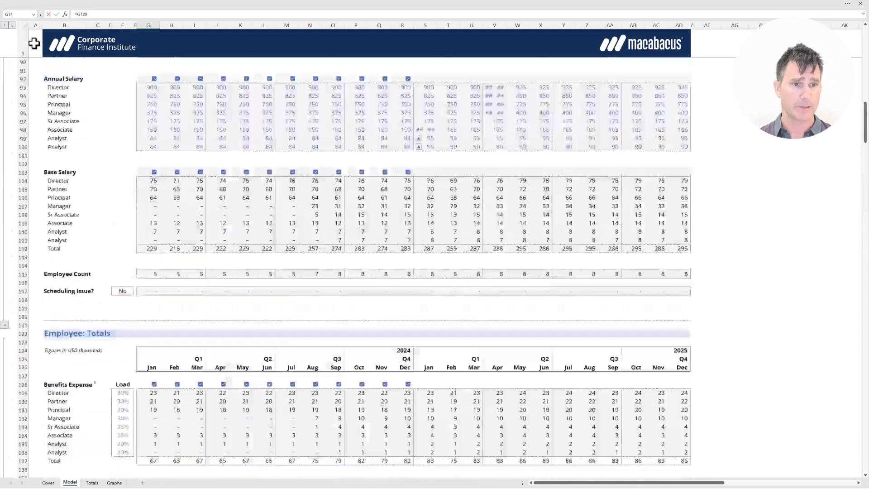
key("Down")
key("Down")
key("Down")
key("Down")
key("Down")
key("Down")
key("Down")
key("Down")
key("Down")
key("Down")
key("Down")
key("Down")
key("Down")
key("Down")
key("Down")
key("Down")
key("Down")
key("Down")
key("Down")
key("Down")
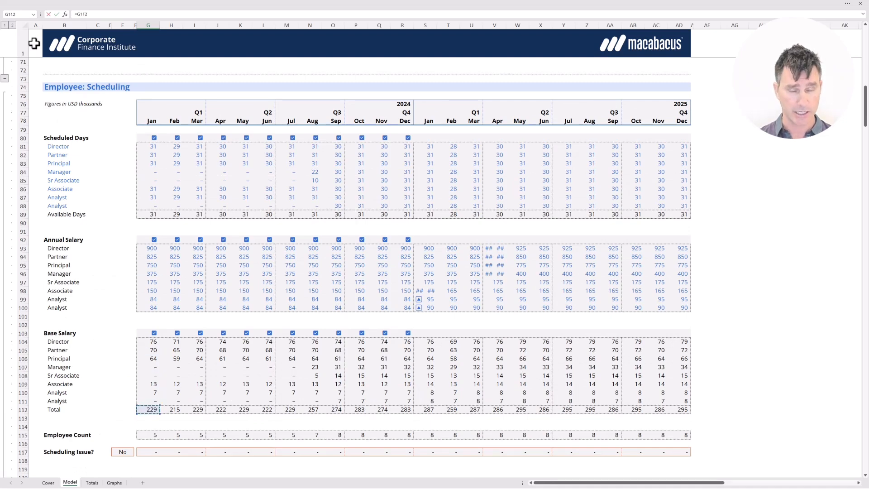
key("Return")
Link January 2024 Employee COGS Benefits Expense in G296 to the Benefits Expense total from Employee: Totals with =G137
key("Down")
key("Down")
key("Down")
key("Down")
key("Down")
key("Down")
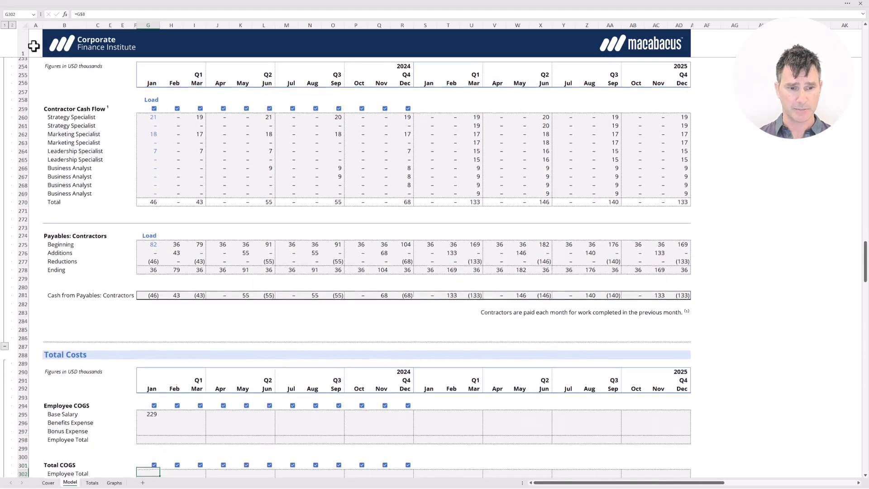
key("Up")
key("Up")
key("Up")
key("Up")
key("Up")
key("Up")
type("=")
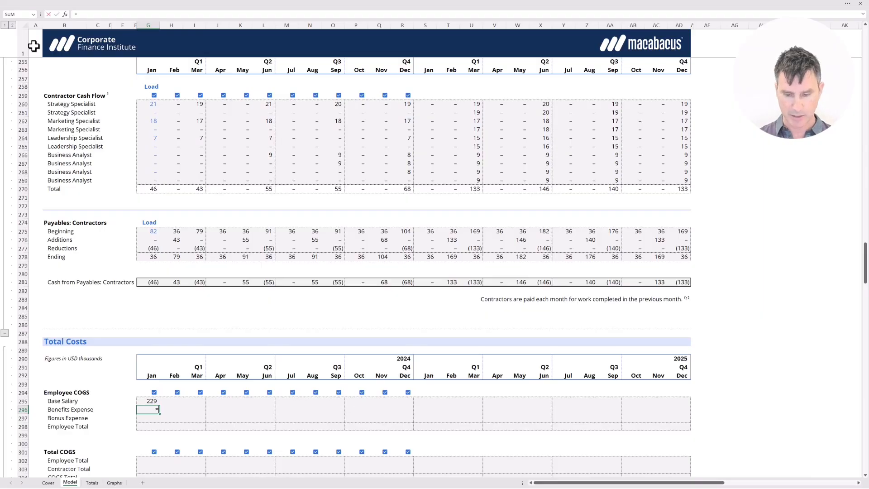
key("Page_Up")
key("Page_Up")
key("Page_Up")
key("Down")
key("Down")
key("Down")
key("Down")
key("Down")
key("Down")
key("Down")
key("Down")
key("Down")
key("Down")
key("Down")
key("Down")
key("Down")
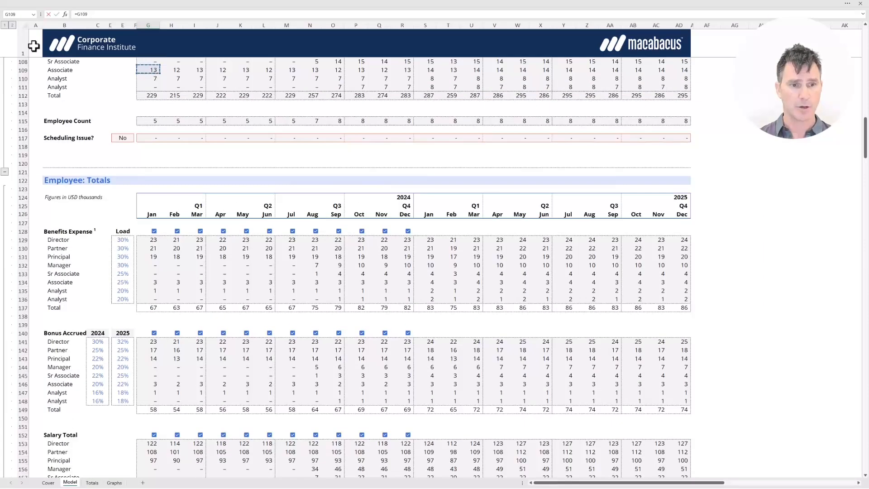
key("Down")
key("Down")
key("Down")
key("Down")
key("Down")
key("Down")
key("Down")
key("Down")
key("Down")
key("Down")
key("Down")
key("Down")
key("Down")
key("Down")
key("Down")
key("Down")
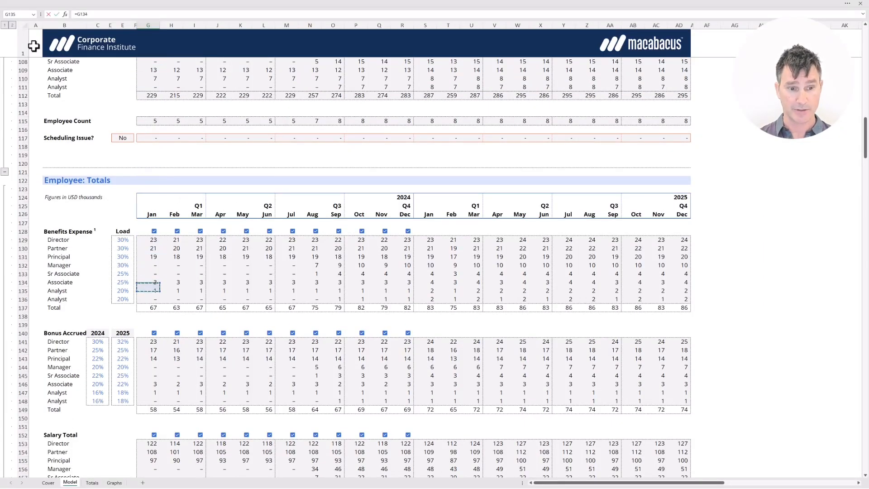
key("Return")
Link January 2024 Employee COGS Bonus Expense in G297 to the Bonus Accrued total from Employee: Totals with =G149
key("Down")
key("Down")
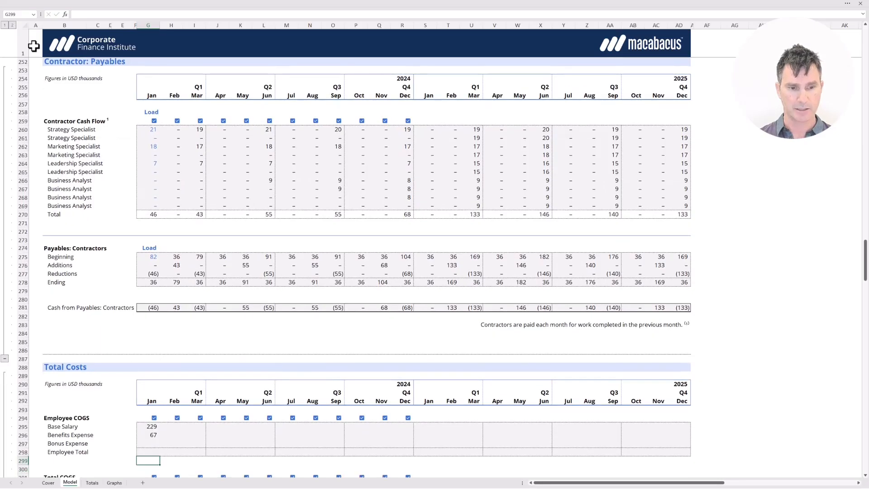
key("Up")
key("Up")
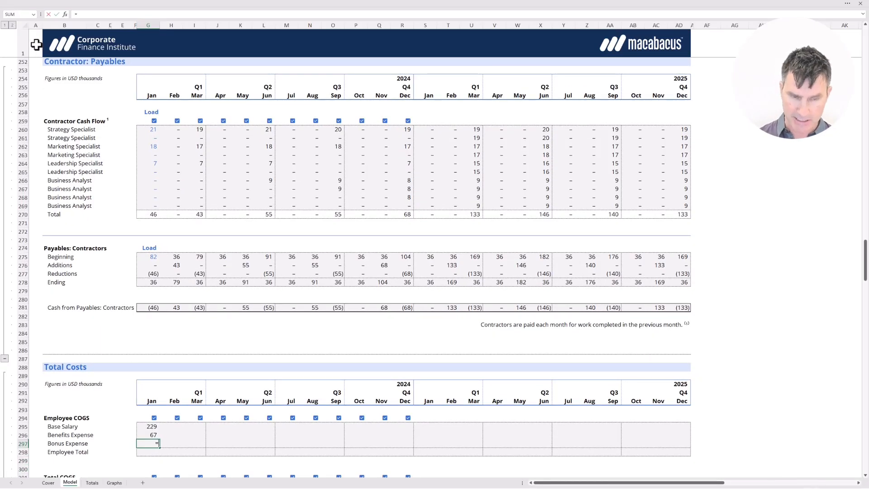
type("=")
key("Page_Up")
key("Page_Up")
key("Page_Up")
key("Page_Up")
key("Down")
key("Down")
key("Down")
key("Down")
key("Down")
key("Down")
key("Down")
key("Down")
key("Down")
key("Down")
key("Down")
key("Down")
key("Down")
key("Down")
key("Down")
key("Down")
key("Down")
key("Down")
key("Down")
key("Down")
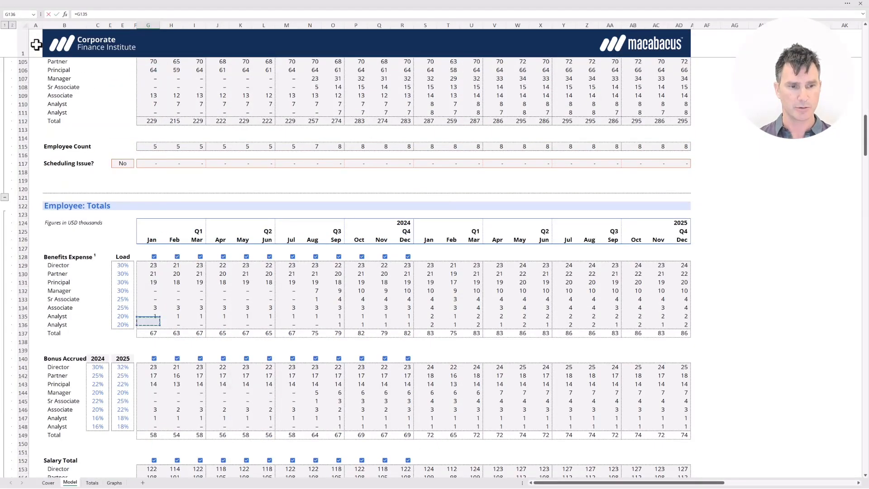
key("Down")
key("Down")
key("Down")
key("Down")
key("Down")
key("Down")
key("Down")
key("Down")
key("Down")
key("Down")
key("Down")
key("Down")
key("Down")
key("Down")
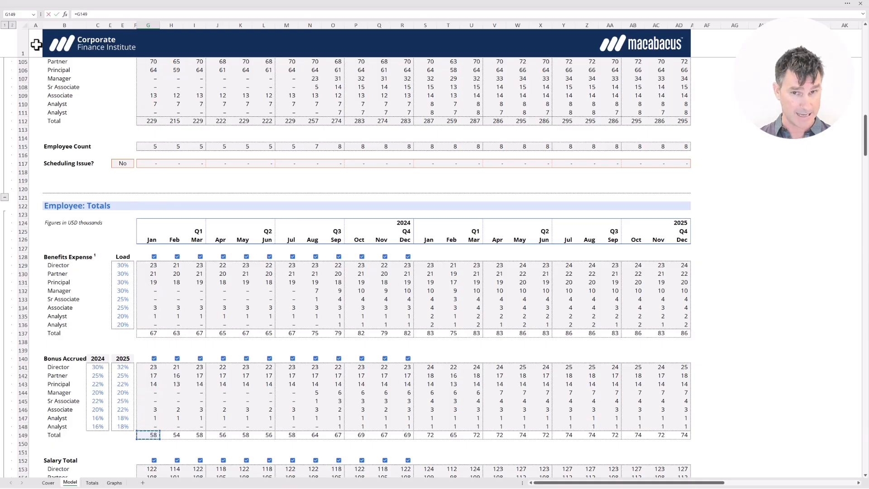
key("Return")
Sum January 2024 Base Salary, Benefits Expense and Bonus Expense (G295:G297) into the Employee Total in G298
key("Down")
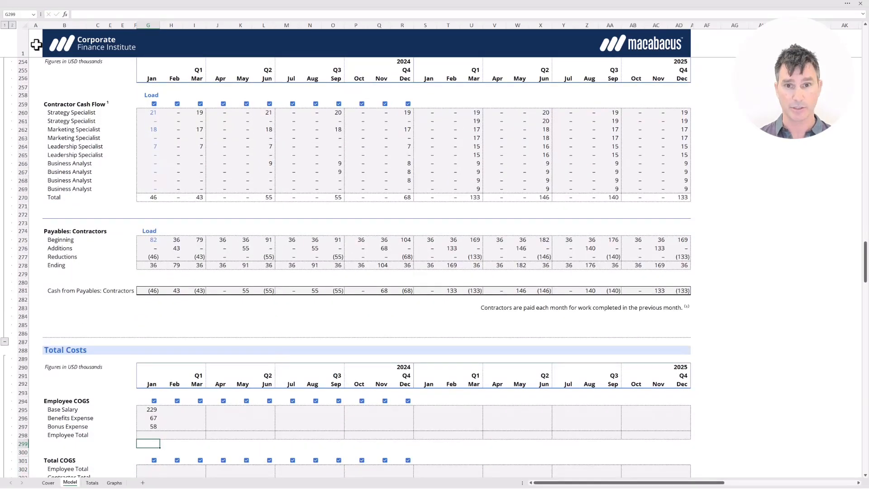
key("Up")
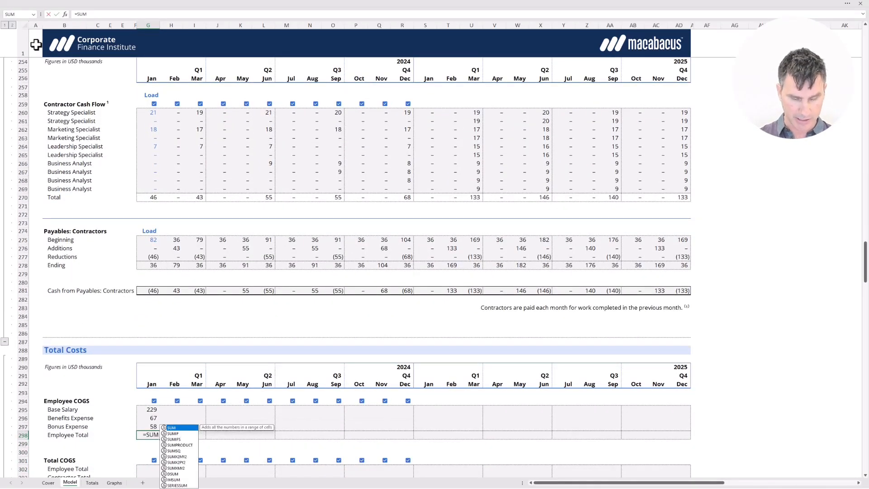
type("(")
key("Up")
key("shift+Up")
key("shift+Up")
key("Return")
Copy the January Employee COGS formulas in G295:G298 across every month through December 2025 in column AD
key("Up")
key("Up")
key("Up")
key("Up")
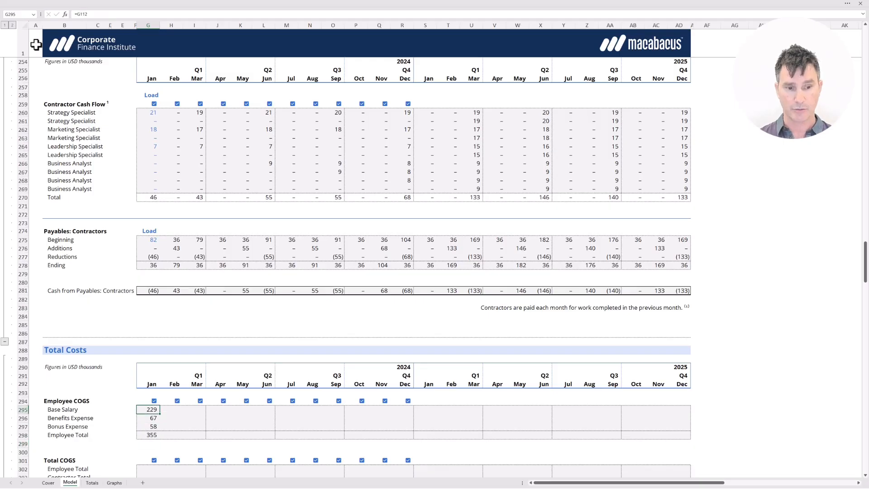
key("shift+Down")
key("shift+Down")
key("shift+Down")
key("ctrl+c")
key("shift+Right")
key("shift+Right")
key("shift+Right")
key("shift+Right")
key("shift+Right")
key("shift+Right")
key("shift+Right")
key("shift+Right")
key("shift+Right")
key("shift+Right")
key("shift+Right")
key("shift+Right")
key("shift+Right")
key("shift+Right")
key("shift+Right")
key("shift+Right")
key("shift+Right")
key("shift+Right")
key("shift+Right")
key("shift+Right")
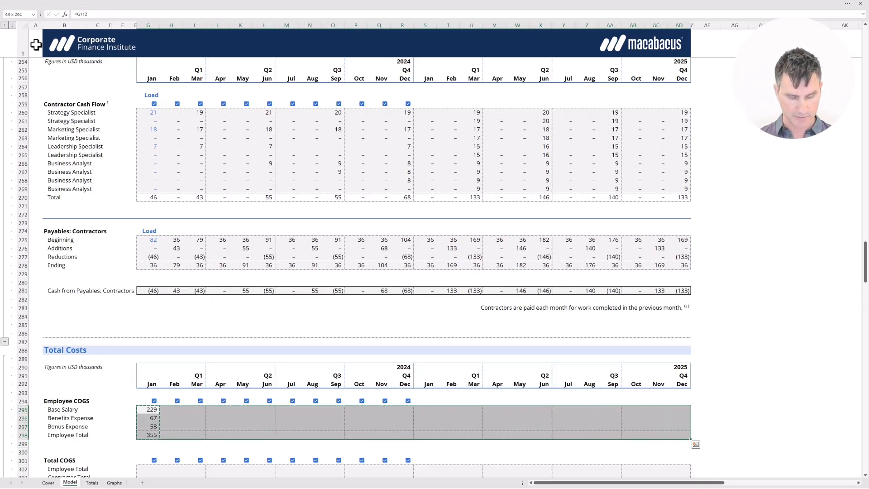
key("ctrl+alt+v")
key("Return")
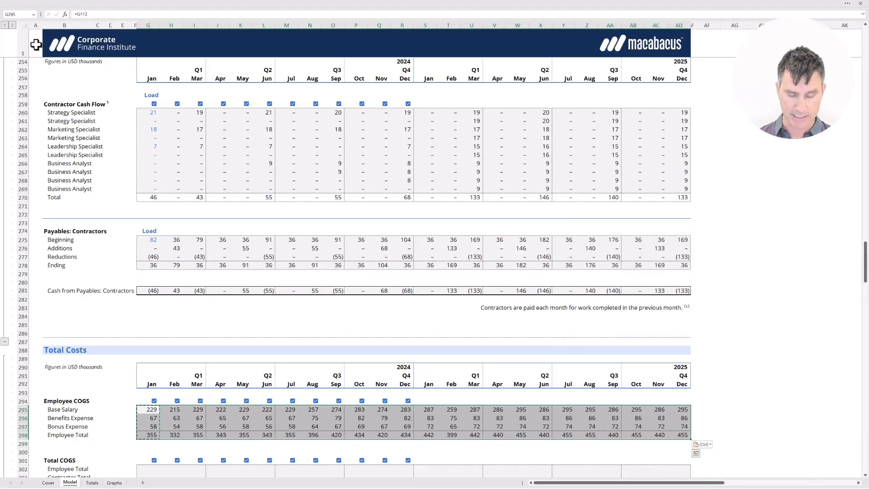
Link the January 2024 Employee Total under Total COGS in G302 to the Employee COGS total with =G298
scroll(35, 44, "down", 4)
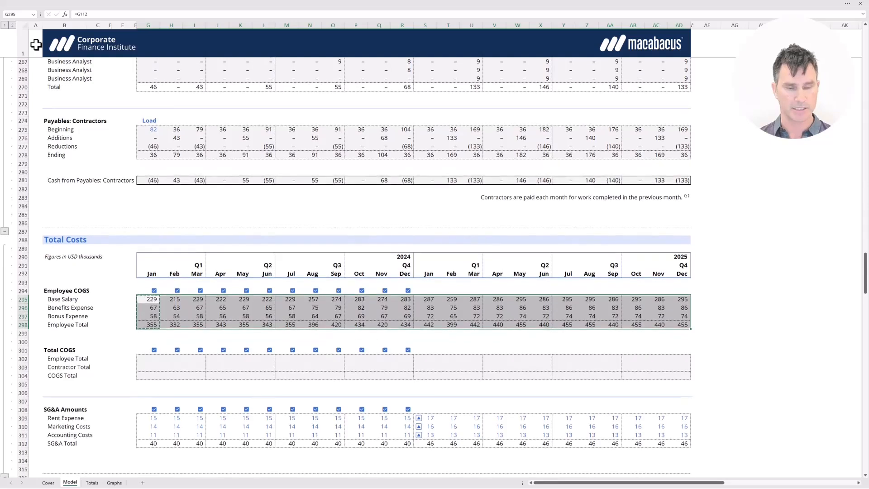
key("Down")
key("Down")
key("Down")
key("Down")
key("Down")
key("Down")
key("Down")
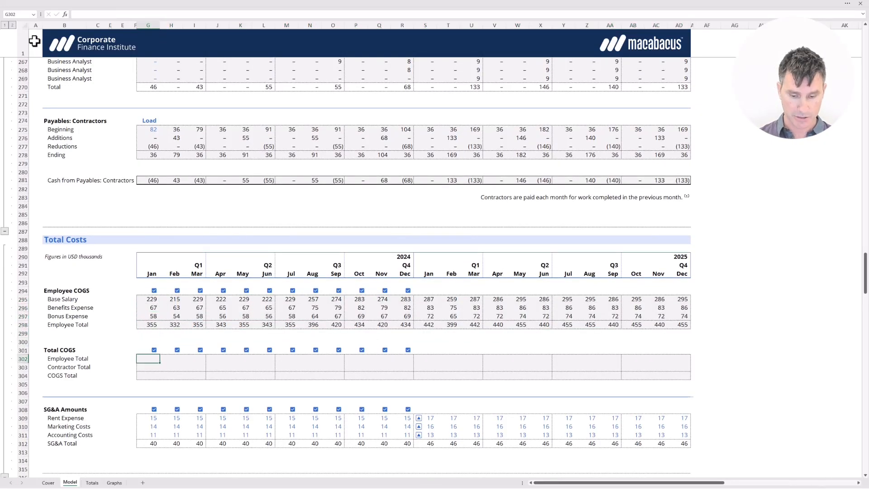
type("=")
key("Up")
key("Up")
key("Up")
key("Up")
key("Return")
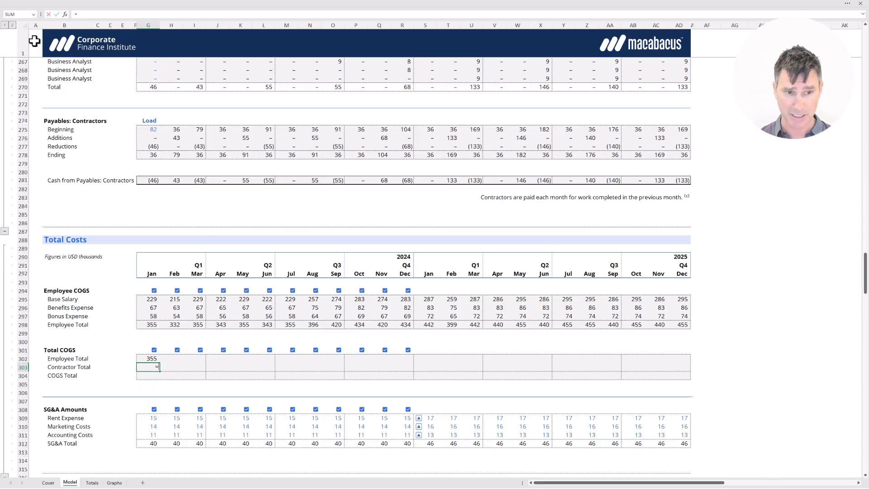
Link the January 2024 Contractor Total in G303 to the Contractor Expense total with =G245
type("=")
key("Page_Up")
key("Up")
key("Up")
key("Up")
key("Up")
key("Up")
key("Up")
key("Up")
key("Up")
key("Up")
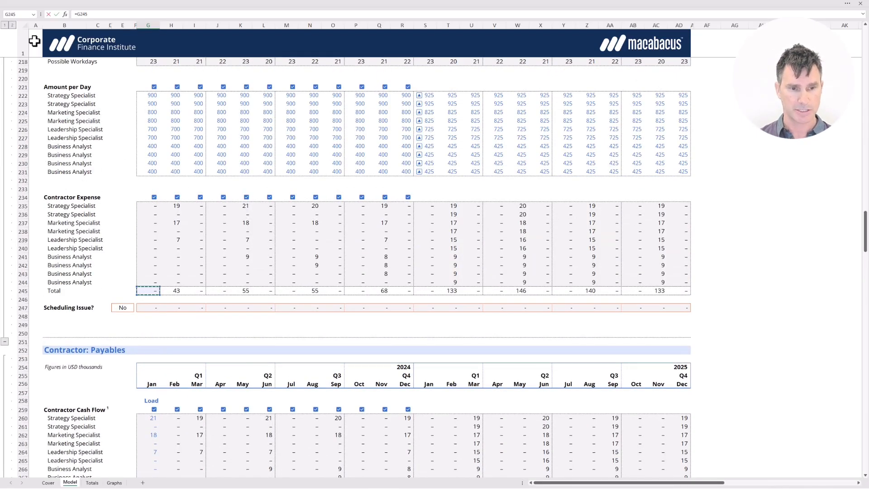
key("Return")
Sum the January 2024 Employee Total and Contractor Total (G302:G303) into the COGS Total in G304
scroll(35, 41, "down", 4)
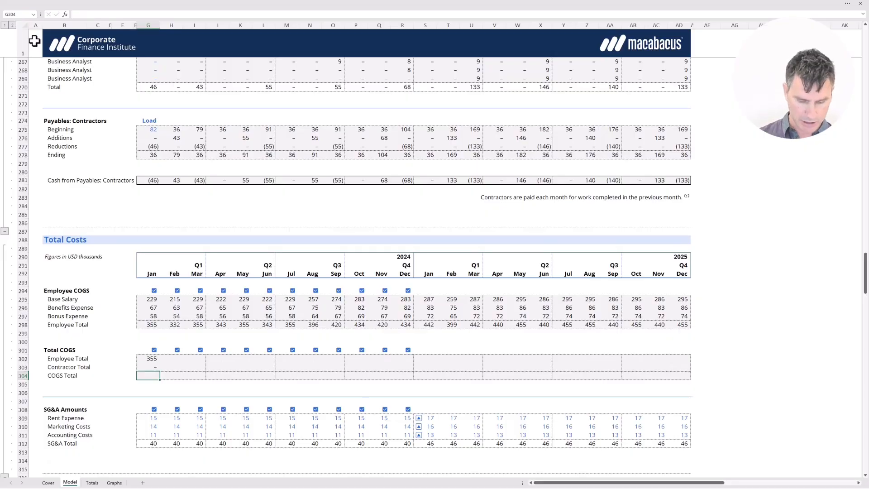
type("=sum(")
key("Up")
key("shift+Up")
key("Return")
Copy the January Total COGS block G302:G304 and paste only its formulas across every month through December 2025 in column AD
key("Up")
key("Up")
key("Up")
key("shift+Down")
key("shift+Down")
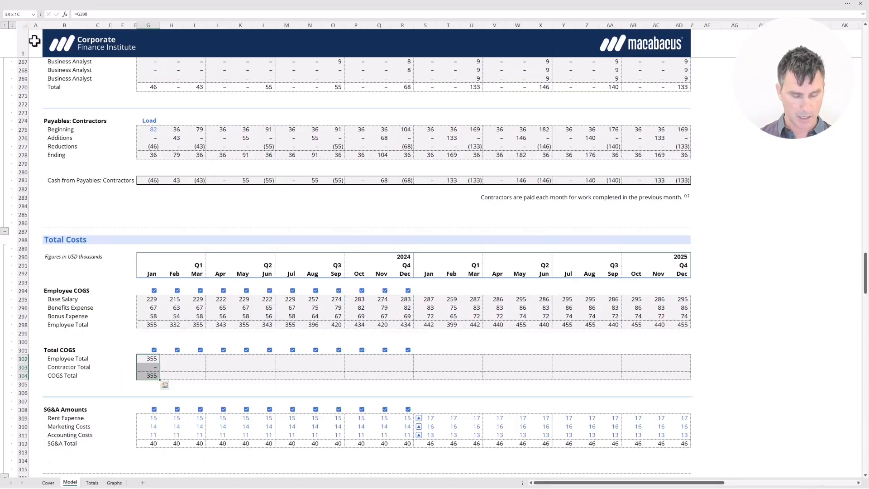
key("ctrl+c")
key("shift+Right")
key("shift+Right")
key("shift+Right")
key("shift+Right")
key("shift+Right")
key("shift+Right")
key("shift+Right")
key("shift+Right")
key("shift+Right")
key("shift+Right")
key("shift+Right")
key("shift+Right")
key("shift+Right")
key("shift+Right")
key("shift+Right")
key("shift+Right")
key("shift+Right")
key("shift+Right")
key("shift+Right")
key("shift+Right")
key("ctrl+alt+v")
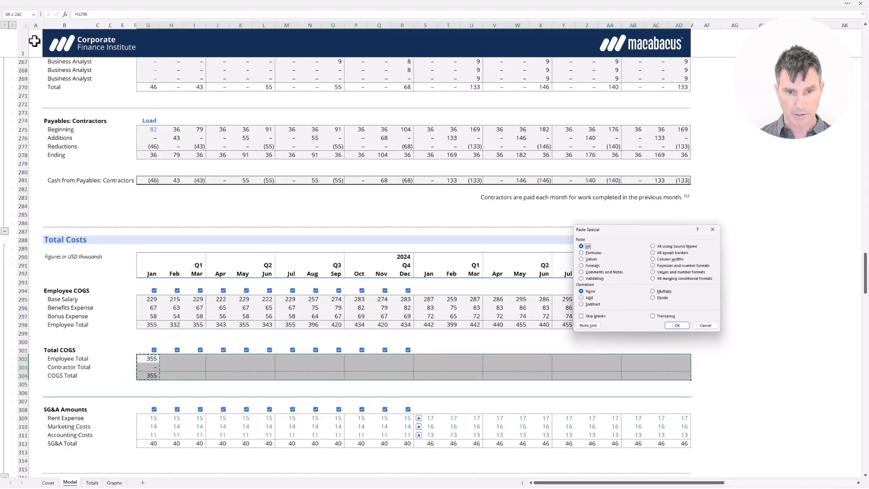
key("f")
key("Return")
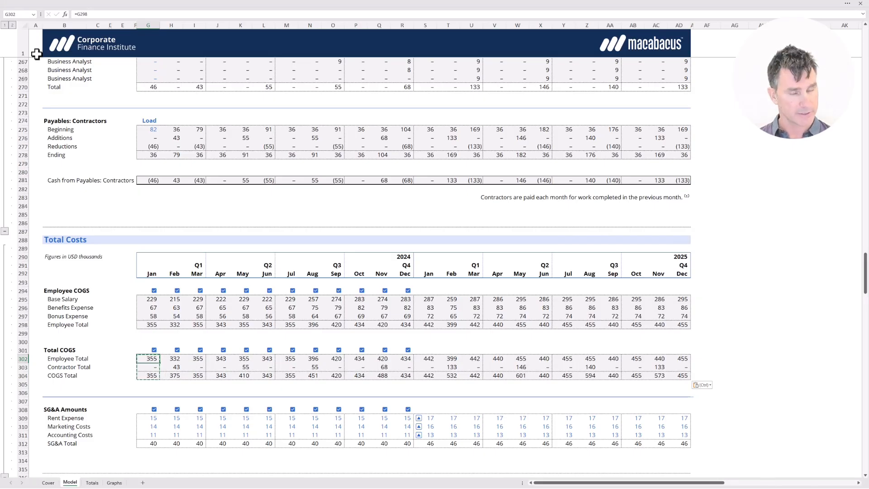
key("Escape")
Examine the Employee Total row 298 and the COGS Total row 304 across all months
key("Up")
key("Up")
key("Up")
key("Up")
key("Left")
key("Left")
key("Left")
key("Left")
key("Left")
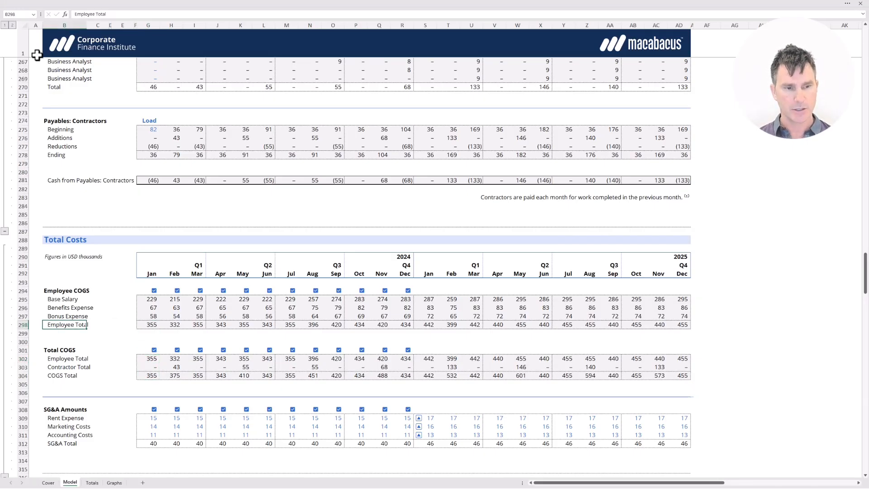
key("ctrl+shift+Right")
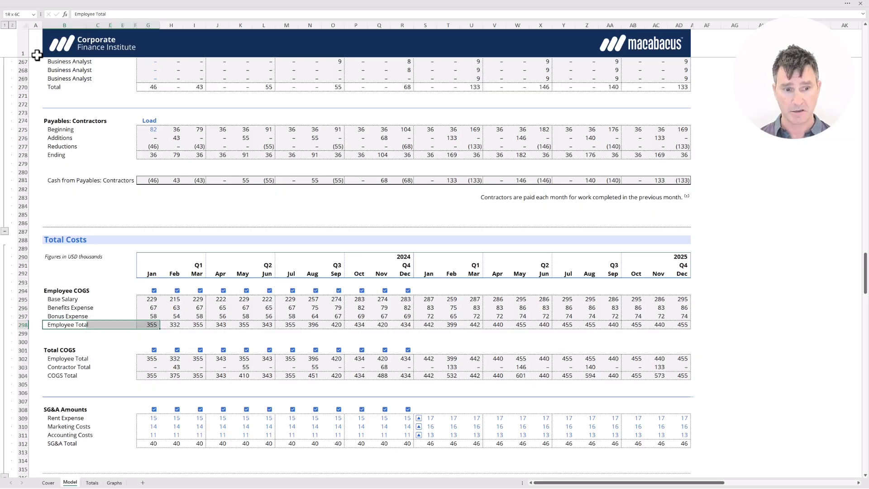
key("ctrl+shift+Right")
key("Down")
key("Down")
key("Down")
key("Down")
key("Down")
key("Down")
key("ctrl+shift+Right")
key("ctrl+shift+Right")
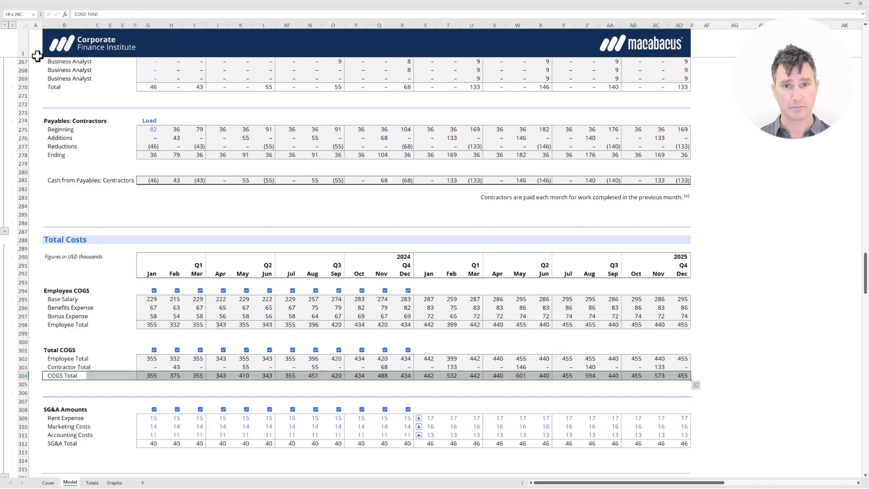
Examine the January Base Salary, Benefits Expense and Bonus Expense lines that make up Employee COGS
key("Up")
key("Up")
key("Up")
key("Up")
key("Up")
key("Up")
key("Up")
key("Up")
key("Up")
key("shift+Down")
key("shift+Down")
key("shift+Right")
key("shift+Right")
key("shift+Right")
key("shift+Right")
key("shift+Right")
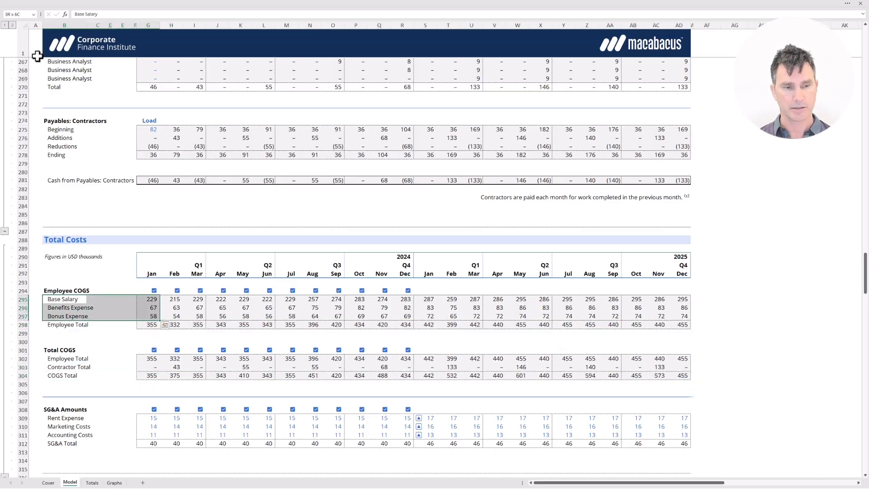
Examine the January Employee Total and Contractor Total lines that make up Total COGS
key("Down")
key("Down")
key("Down")
key("Down")
key("Down")
key("Down")
key("Down")
key("shift+Down")
key("shift+Right")
key("shift+Right")
key("shift+Right")
key("shift+Right")
key("shift+Right")
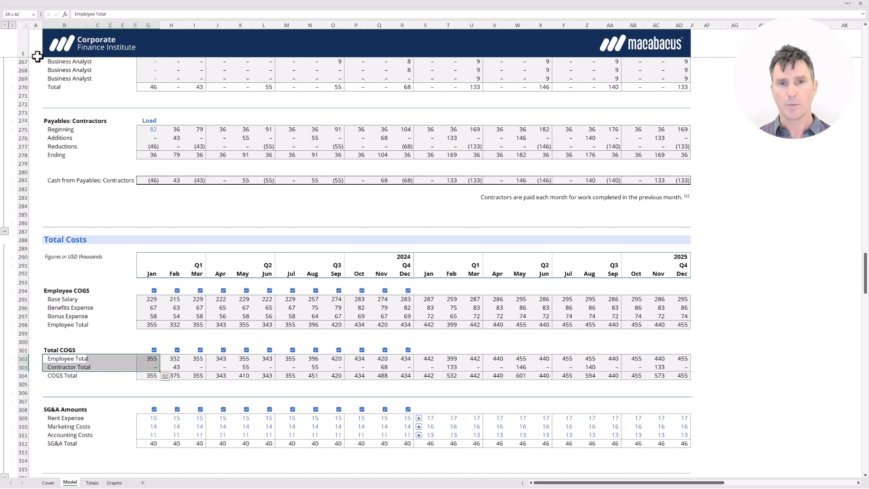
Examine the whole Total Costs section, from its heading in row 288 through the SG&A Amounts block, across all months to column AD
key("Up")
key("Up")
key("Up")
key("Up")
key("Up")
key("Up")
key("Up")
key("Up")
key("Up")
key("Up")
key("Up")
key("Up")
key("Up")
key("Up")
key("shift+Down")
key("shift+Down")
key("shift+Down")
key("shift+Down")
key("shift+Down")
key("shift+Down")
key("shift+Down")
key("shift+Down")
key("shift+Down")
key("shift+Down")
key("shift+Down")
key("shift+Down")
key("shift+Down")
key("shift+Down")
key("shift+Down")
key("shift+Down")
key("shift+Down")
key("shift+Down")
key("shift+Down")
key("shift+Down")
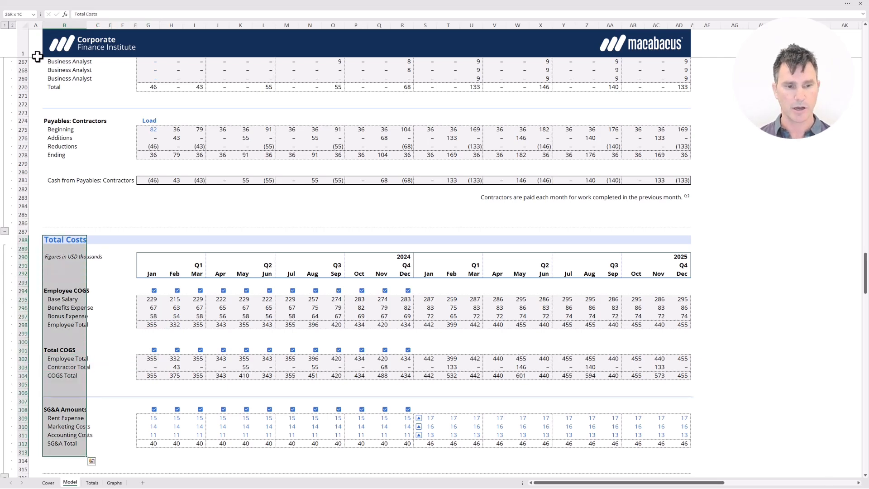
key("shift+Right")
key("shift+Right")
key("shift+Right")
key("shift+Right")
key("shift+Right")
key("shift+Right")
key("shift+Right")
key("shift+Right")
key("shift+Right")
key("shift+Right")
key("shift+Right")
key("shift+Right")
key("shift+Right")
key("shift+Right")
key("shift+Right")
key("shift+Right")
key("shift+Right")
key("shift+Right")
key("shift+Right")
key("shift+Right")
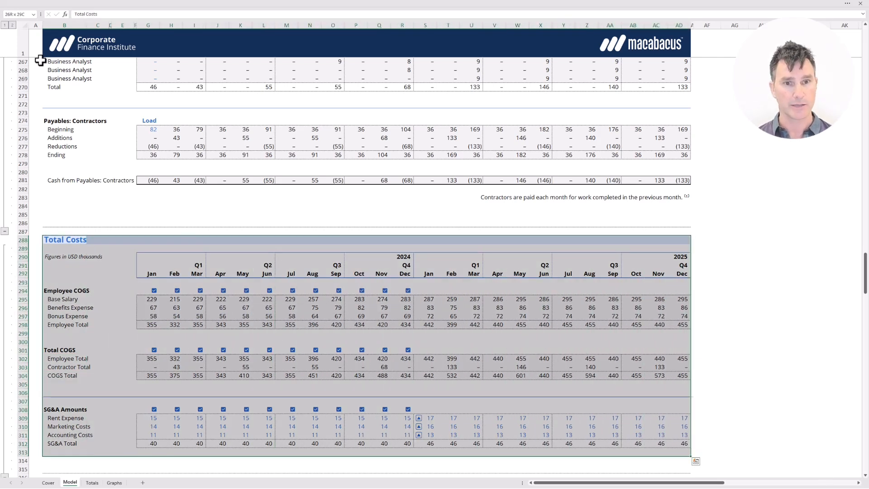
Examine the January Employee COGS lines from Base Salary in row 295 down to Employee Total in row 298
key("Down")
key("Down")
key("Down")
key("Down")
key("Down")
key("Down")
key("Down")
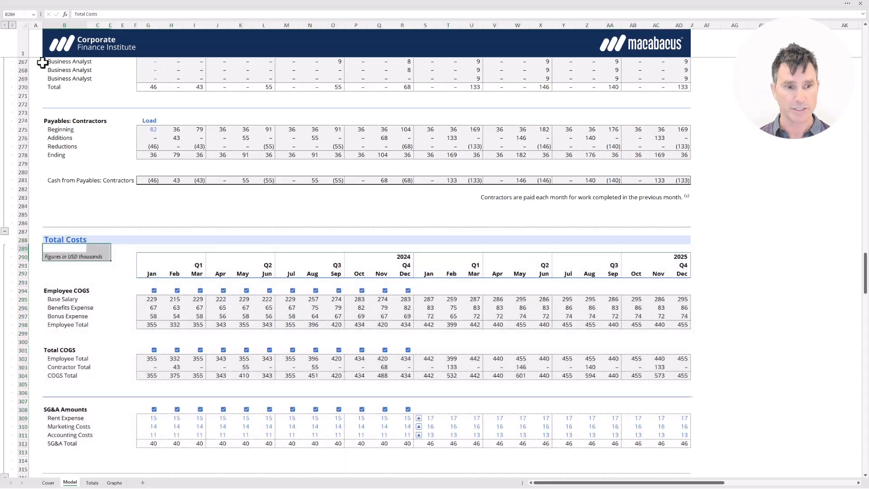
key("shift+Right")
key("shift+Right")
key("shift+Right")
key("shift+Right")
key("shift+Right")
key("shift+Down")
key("shift+Down")
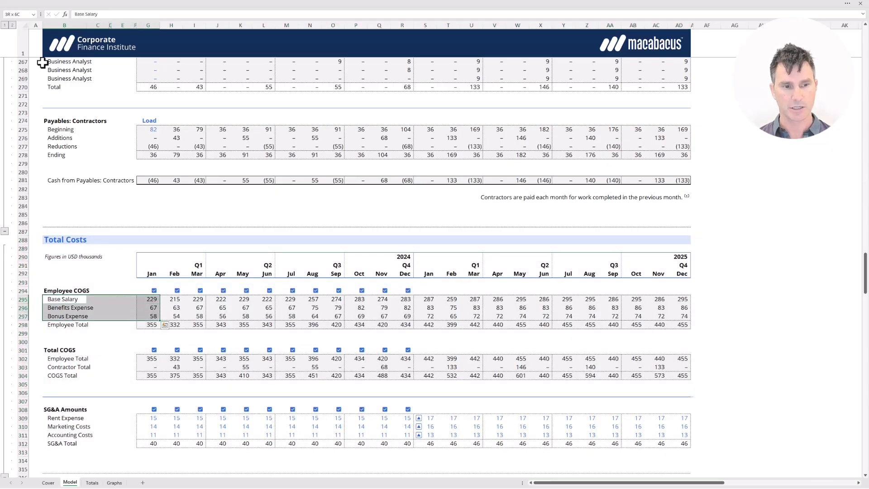
key("shift+Down")
Examine the January Total COGS block in rows 302 to 304: Employee Total, Contractor Total and COGS Total
key("Down")
key("Down")
key("Down")
key("Down")
key("Down")
key("Down")
key("Down")
key("shift+Right")
key("shift+Right")
key("shift+Right")
key("shift+Right")
key("shift+Right")
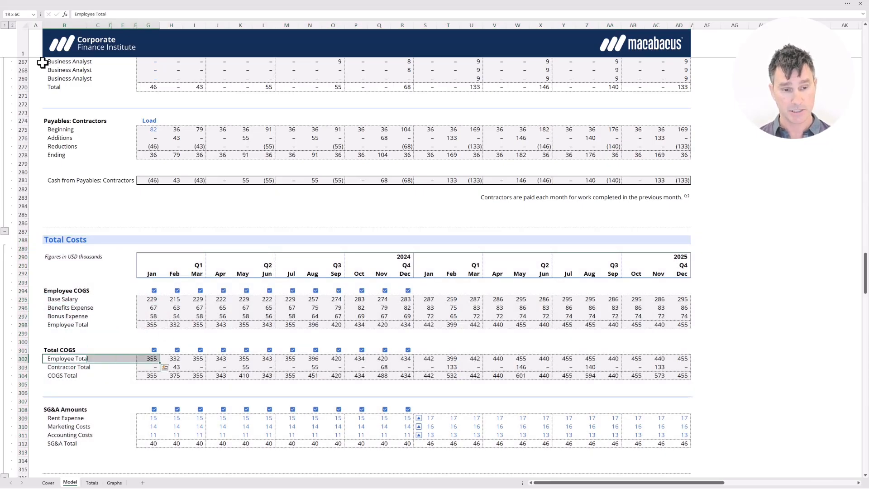
key("shift+Down")
key("shift+Down")
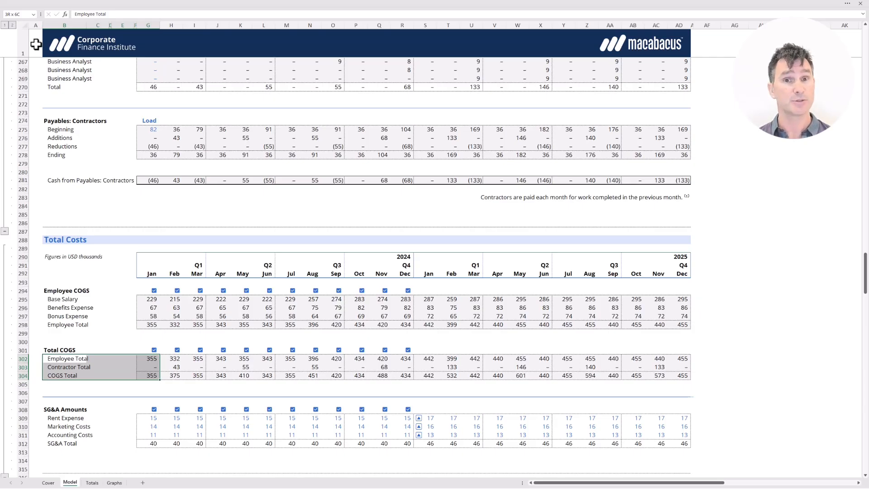
Review the January Employee COGS and Total COGS blocks together, from Base Salary in row 295 to COGS Total in row 304
key("Up")
key("Up")
key("Up")
key("Up")
key("Up")
key("Up")
key("Up")
key("shift+Down")
key("shift+Down")
key("shift+Right")
key("shift+Right")
key("shift+Right")
key("shift+Right")
key("shift+Right")
key("shift+Down")
key("shift+Down")
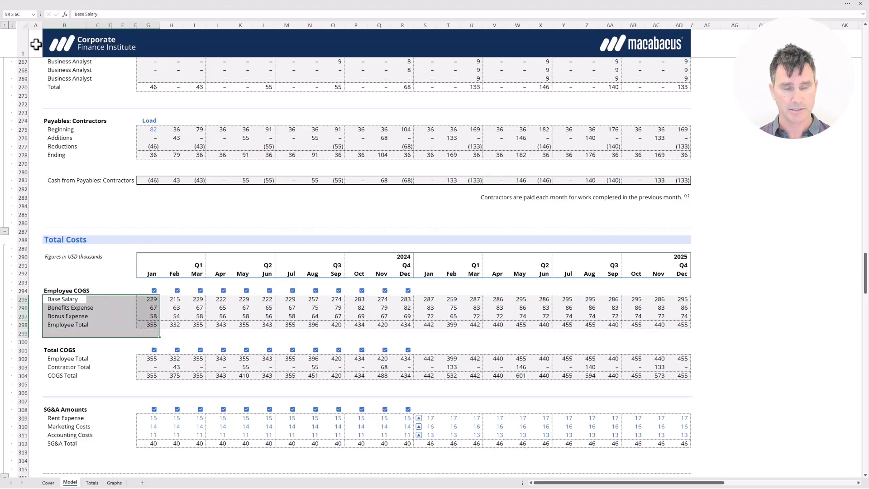
key("shift+Down")
key("shift+Down")
key("shift+Down")
key("shift+Down")
key("shift+Down")
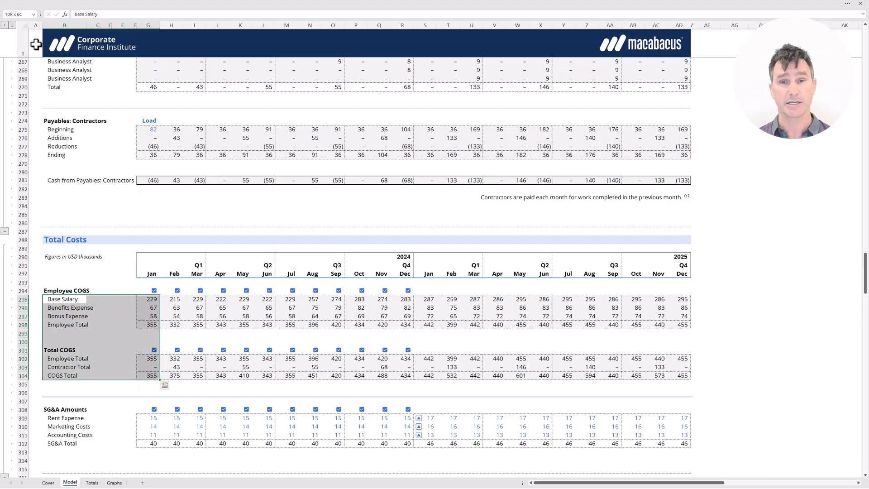
Examine the SG&A Amounts block G309:AD312, covering rent, marketing and accounting costs plus the SG&A Total for all months
key("Down")
key("Down")
key("Down")
key("Down")
key("Down")
key("Down")
key("Down")
key("Down")
key("Down")
key("Down")
key("Down")
key("Down")
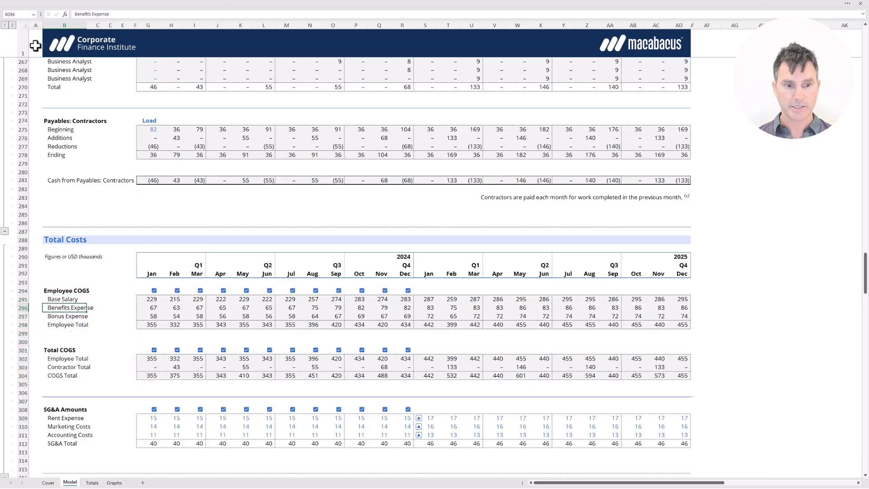
key("Right")
key("Right")
key("Down")
key("Down")
key("Right")
key("Right")
key("Right")
key("ctrl+shift+Right")
key("ctrl+shift+Down")
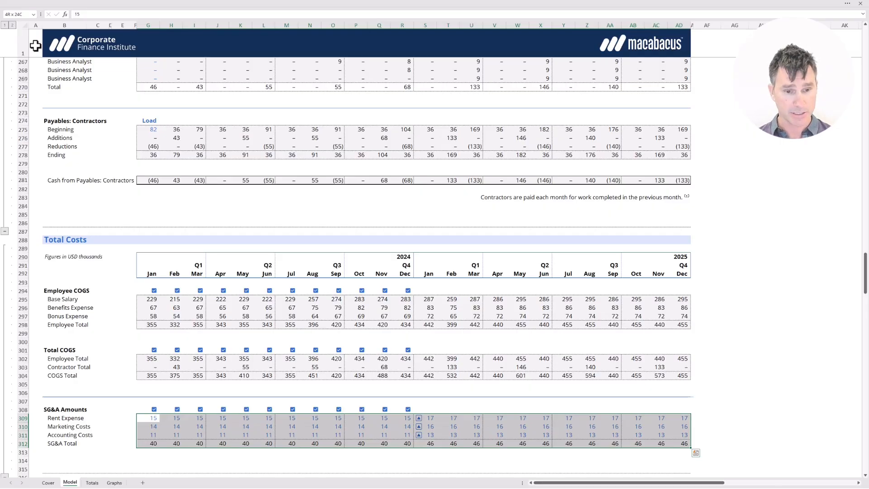
Examine the 2025 rent, marketing and accounting amounts in S309:AD311, then return to January 2024 Rent Expense in G309
key("Right")
key("Right")
key("Right")
key("Right")
key("Right")
key("Right")
key("Right")
key("Right")
key("Right")
key("Right")
key("Right")
key("Right")
key("ctrl+shift+Right")
key("shift+Down")
key("shift+Down")
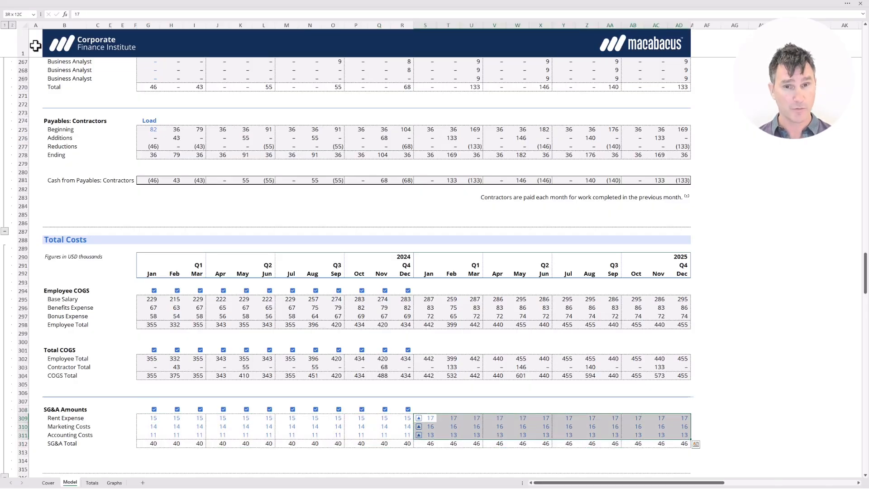
key("ctrl+Left")
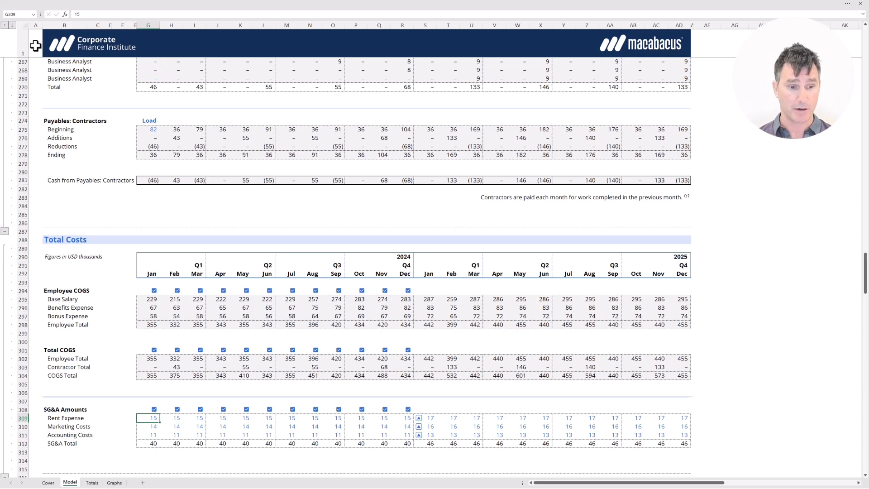
Review the Total Costs row labels from SG&A Total in row 312 up to Employee COGS in row 294
key("ctrl+Left")
key("Down")
key("Down")
key("Down")
key("shift+Right")
key("shift+Up")
key("shift+Up")
key("shift+Up")
key("shift+Up")
key("shift+Up")
key("shift+Up")
key("shift+Up")
key("shift+Up")
key("shift+Up")
key("shift+Up")
key("shift+Up")
key("shift+Up")
key("shift+Up")
key("shift+Up")
key("shift+Up")
key("shift+Up")
key("shift+Up")
key("shift+Up")
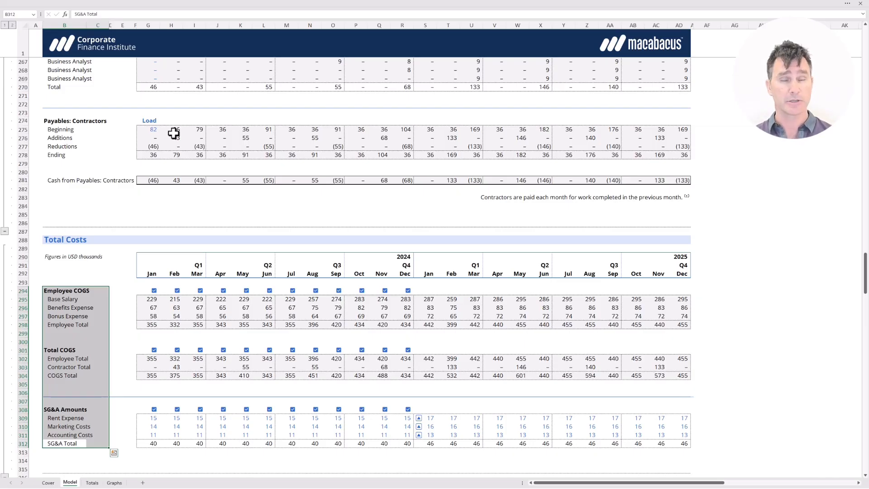
Exit the full-screen Total Costs lesson, advance to Complete Downloads, and mark that lesson complete to continue to the Qualified Assessment
key("Escape")
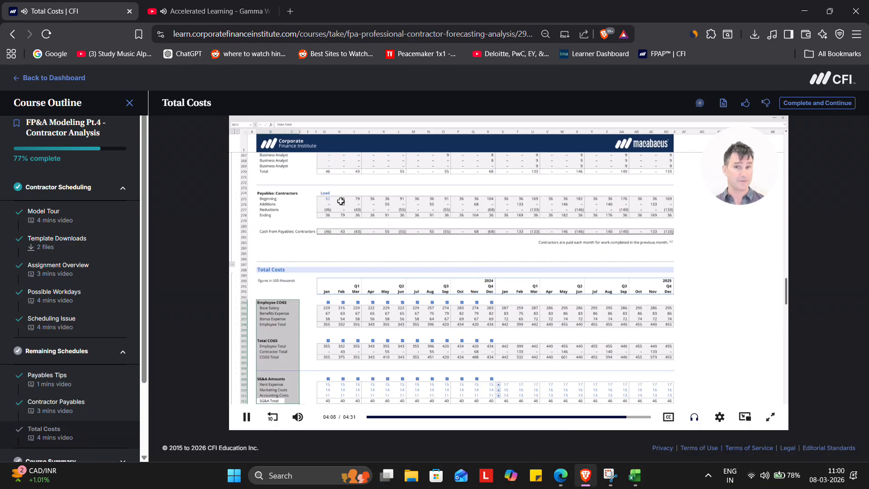
scroll(96, 308, "down", 2)
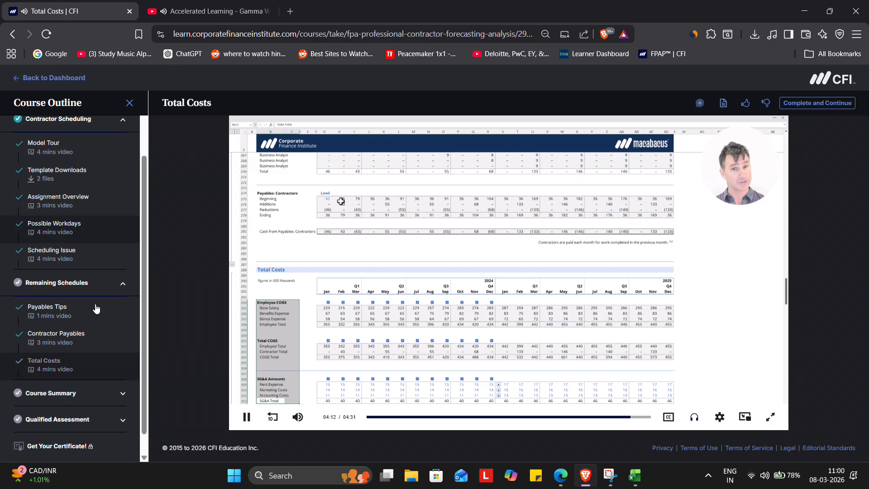
scroll(96, 308, "up", 1)
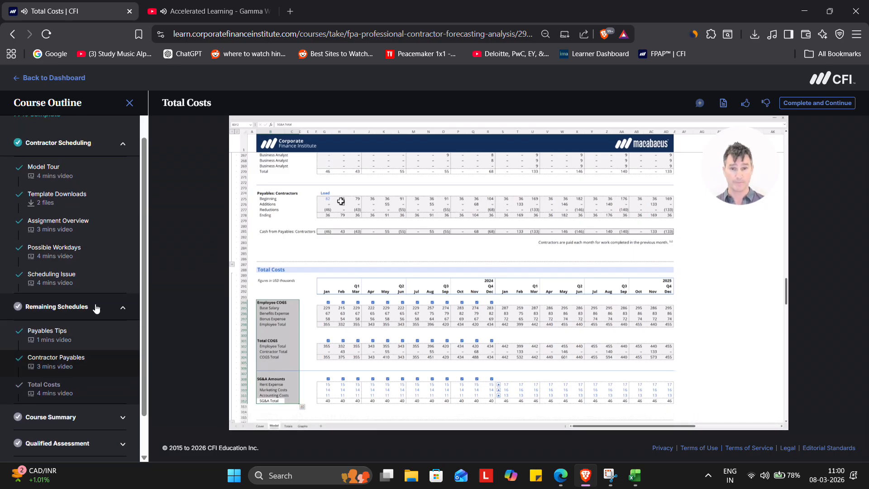
mouse_move(240, 305)
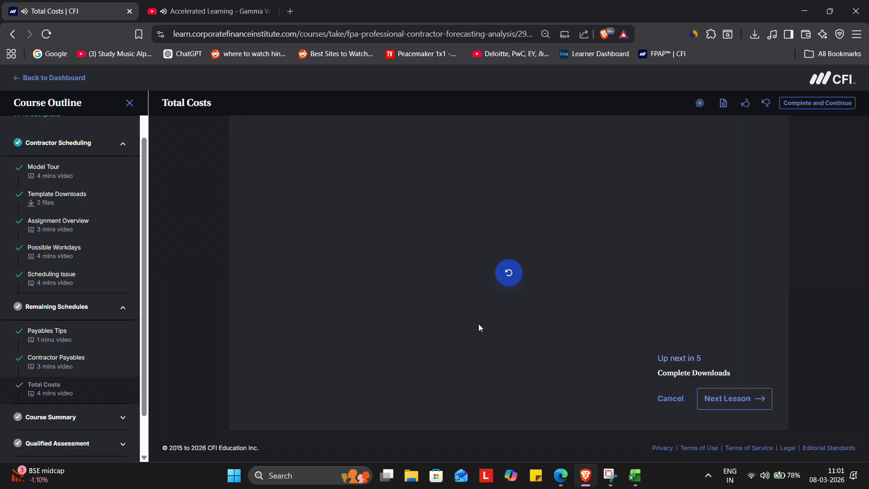
left_click(749, 399)
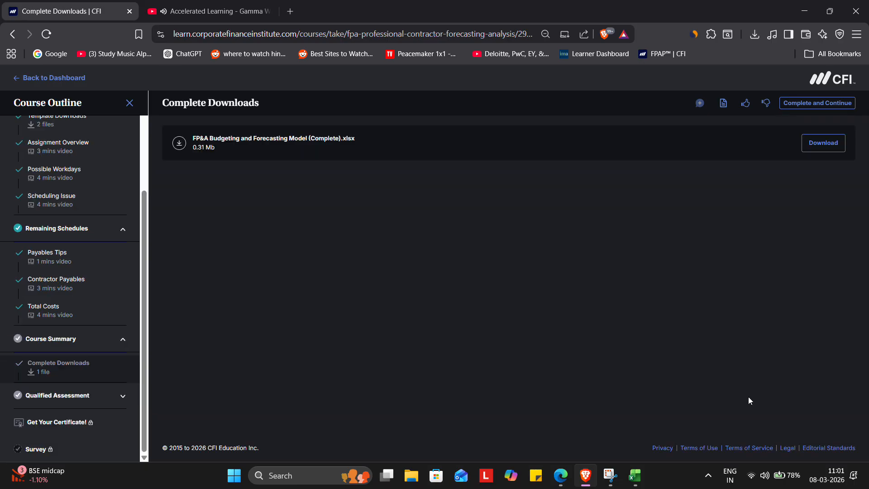
left_click(843, 103)
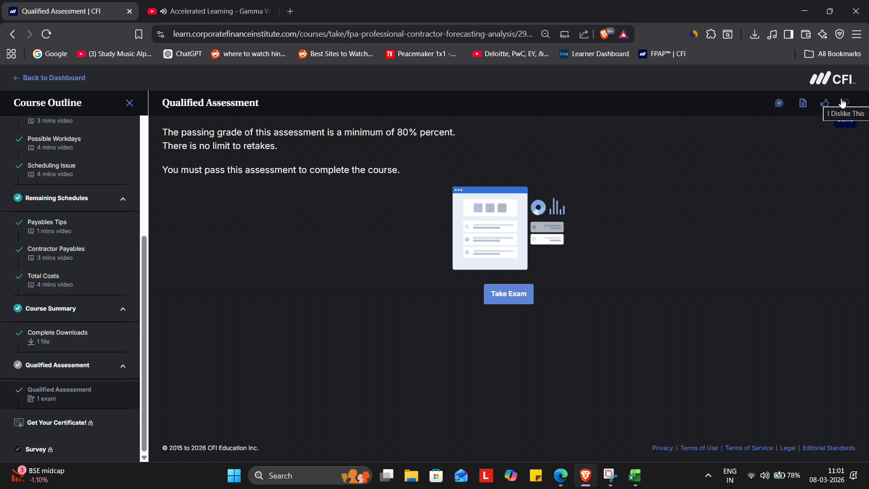